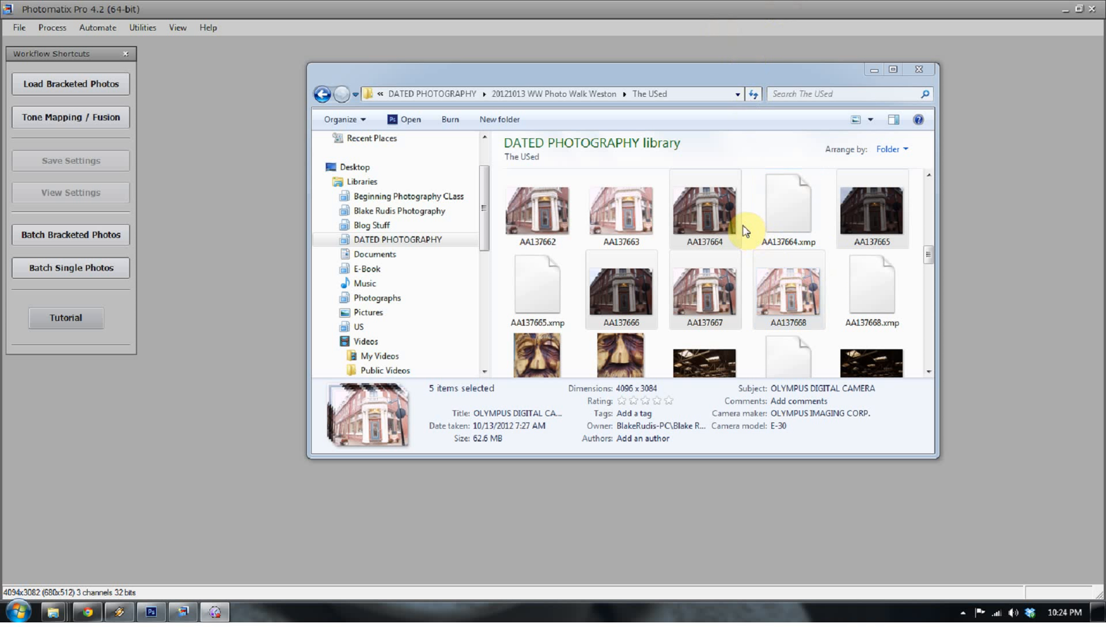
# Step: Load bracketed photos AA137664 to AA137668 into Photomatix Pro with the intermediary 32-bit HDR image shown
pyautogui.moveTo(721, 210); pyautogui.dragTo(266, 207)
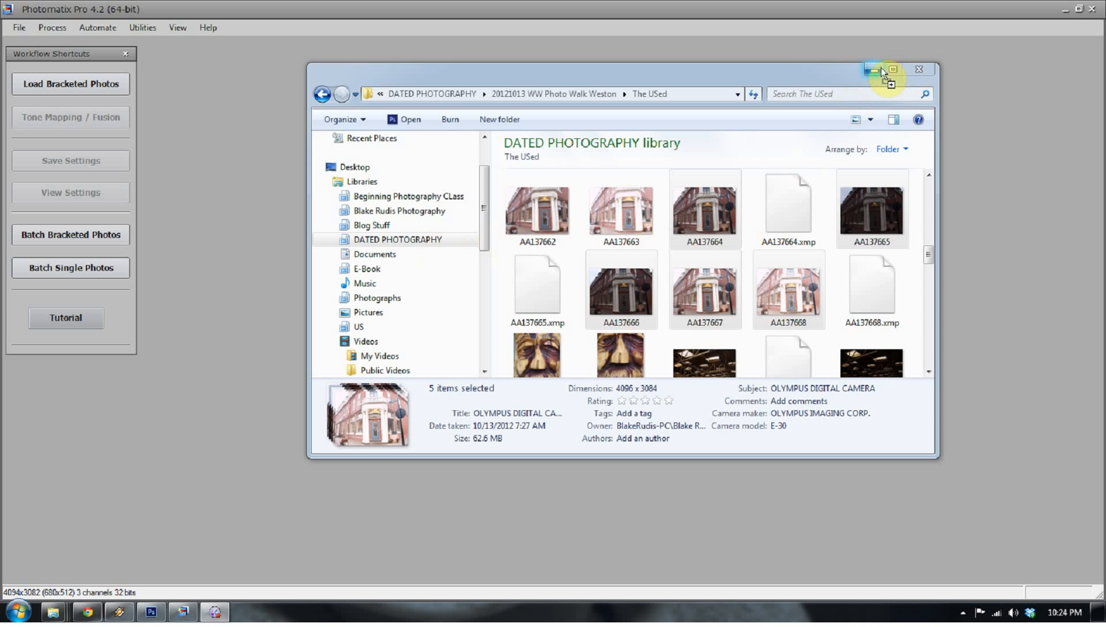
pyautogui.click(183, 612)
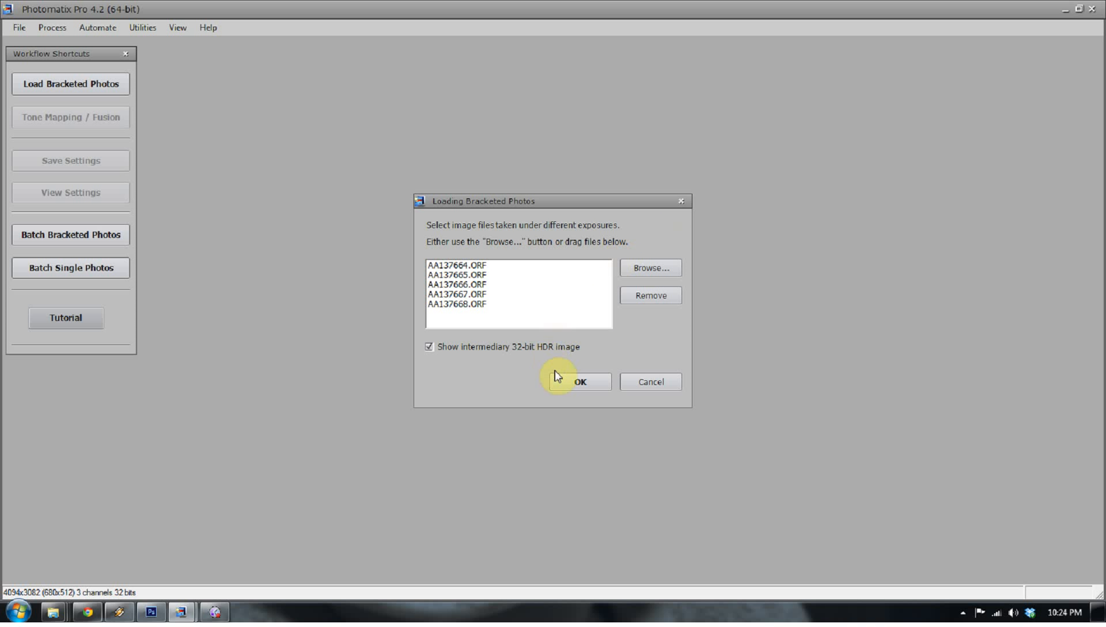
pyautogui.click(429, 347)
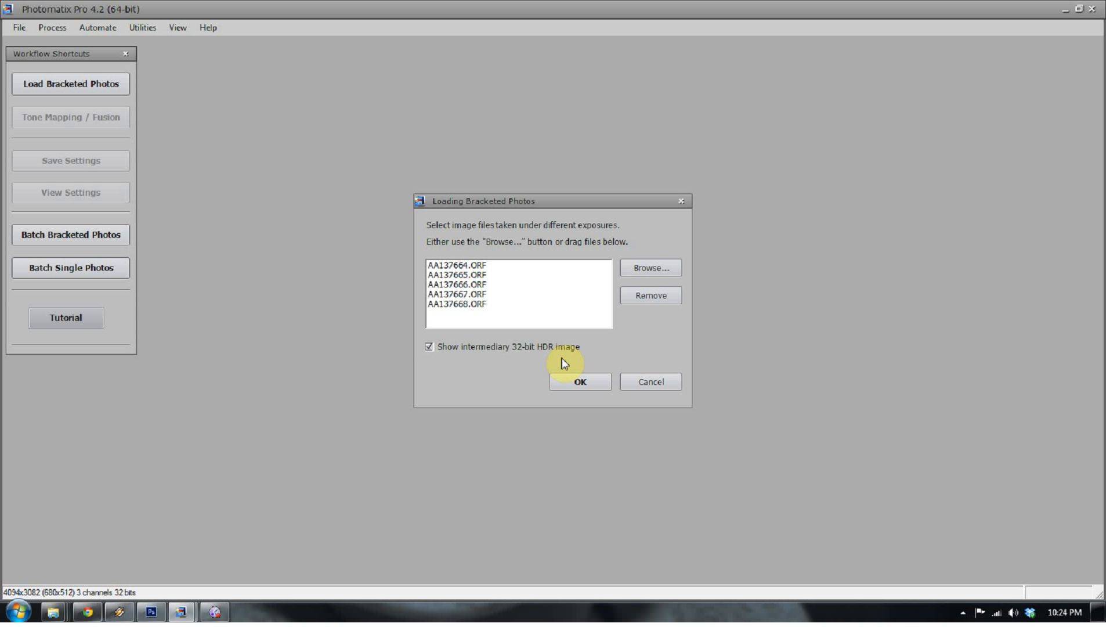
pyautogui.click(575, 383)
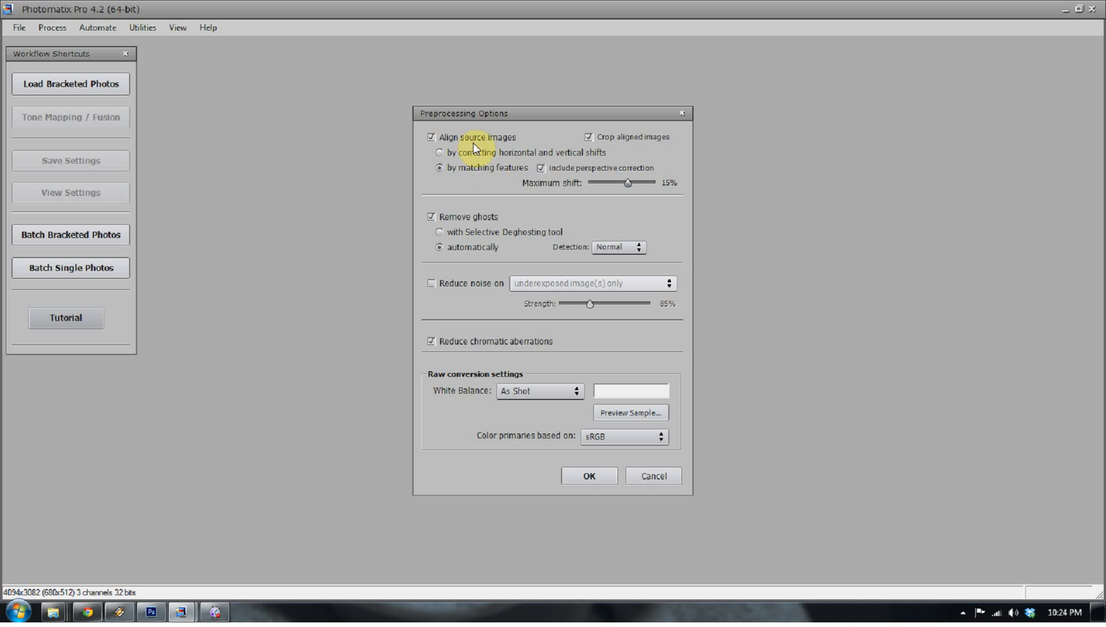
# Step: Merge the brackets with feature-matching alignment, automatic ghost removal at Normal detection and chromatic aberration reduction, leaving noise reduction off
pyautogui.moveTo(494, 139)
pyautogui.moveTo(481, 214)
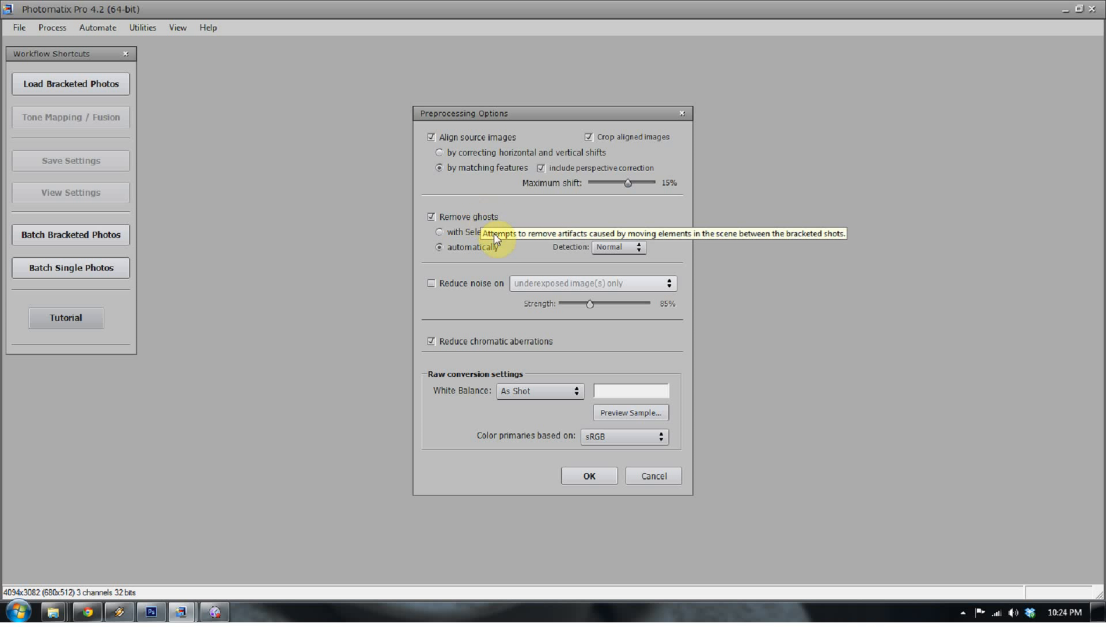
pyautogui.moveTo(498, 248)
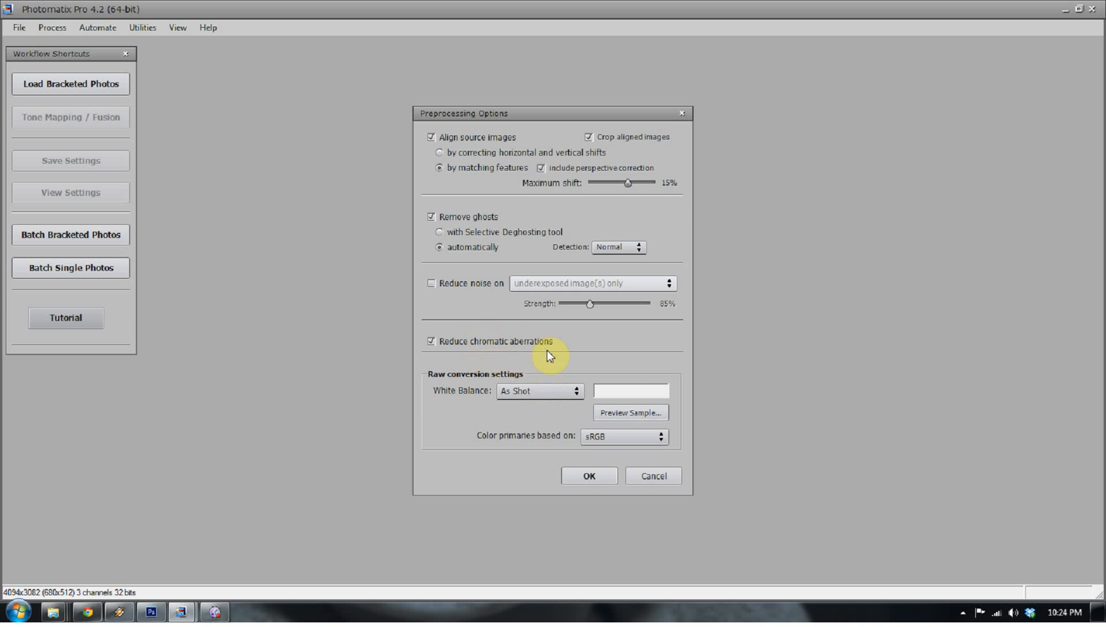
pyautogui.click(581, 476)
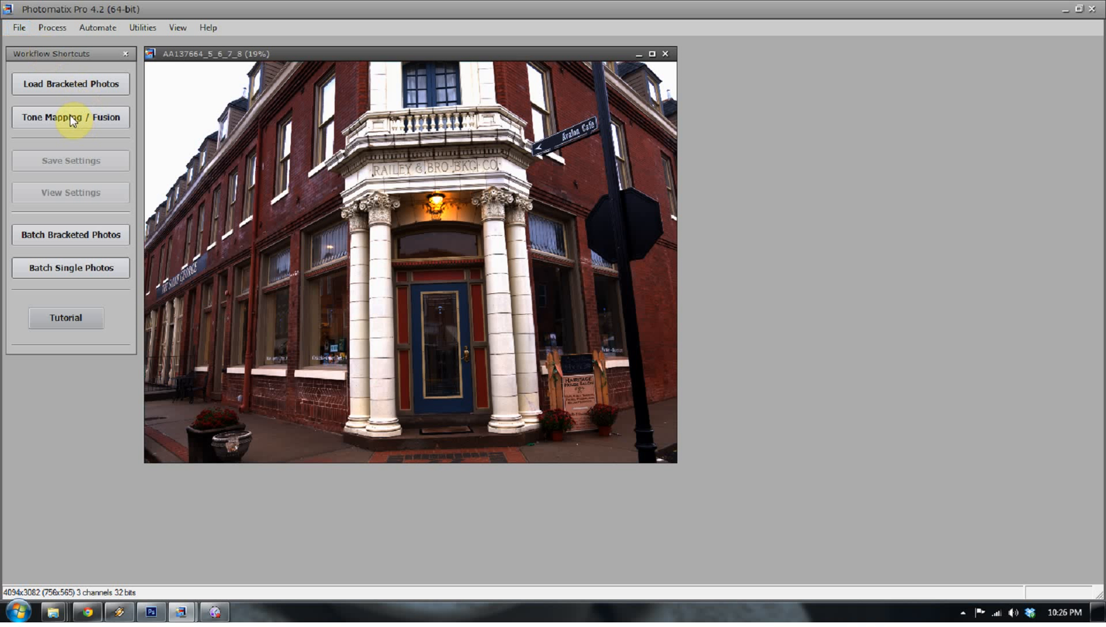
# Step: Save the merged HDR image as a Floating Point TIFF named 32 bit Tiff in the desktop folder 01 Experiments, replacing the existing file
pyautogui.click(19, 27)
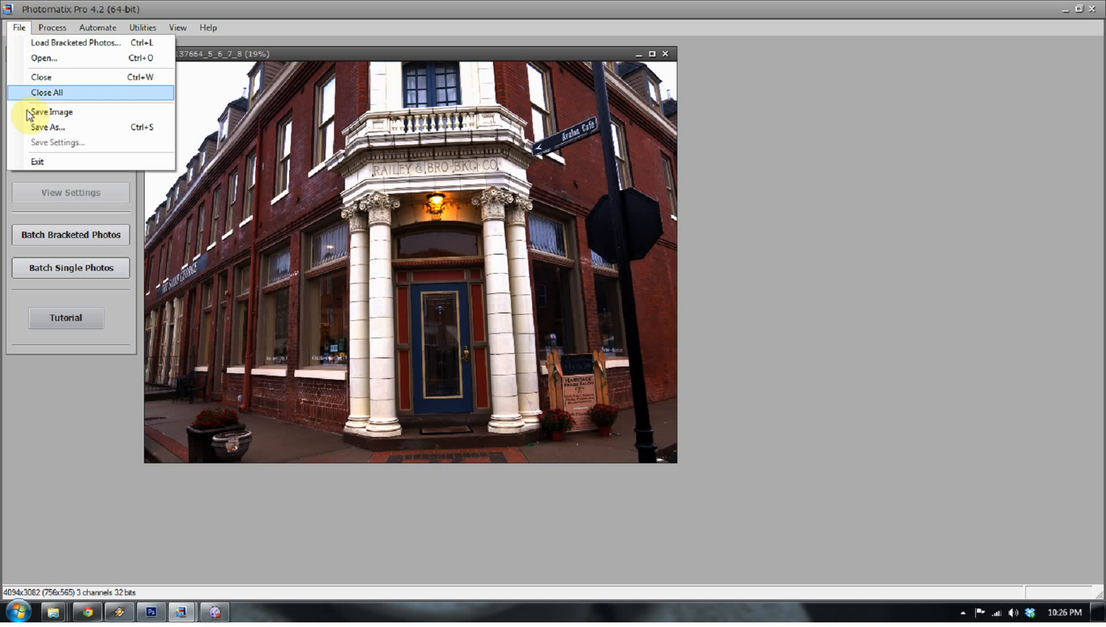
pyautogui.click(36, 127)
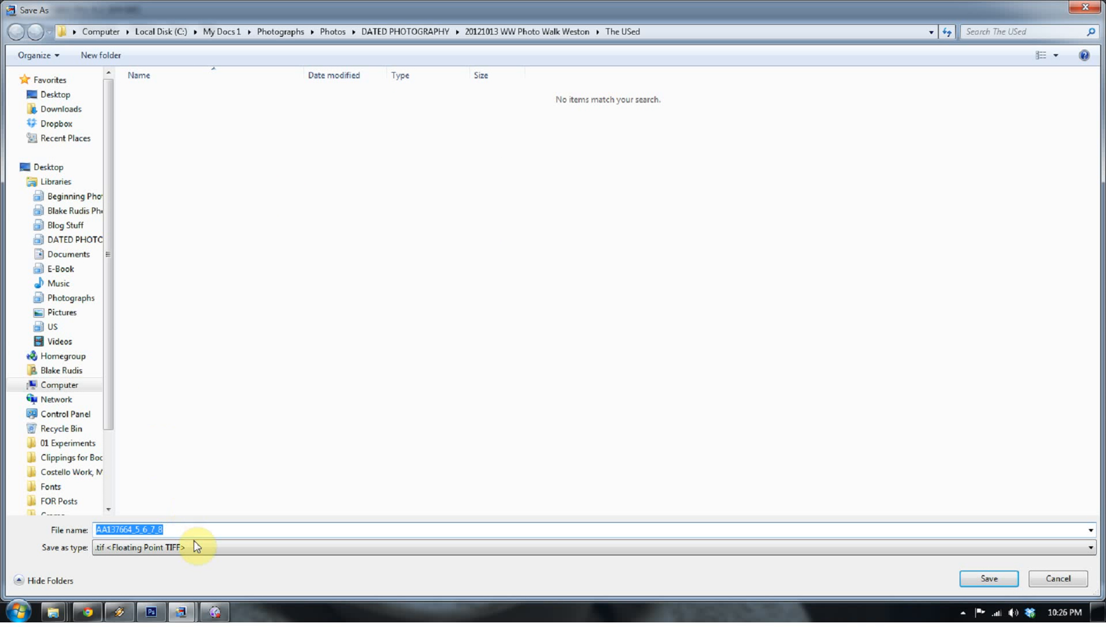
pyautogui.click(183, 531)
pyautogui.moveTo(187, 532); pyautogui.dragTo(95, 529)
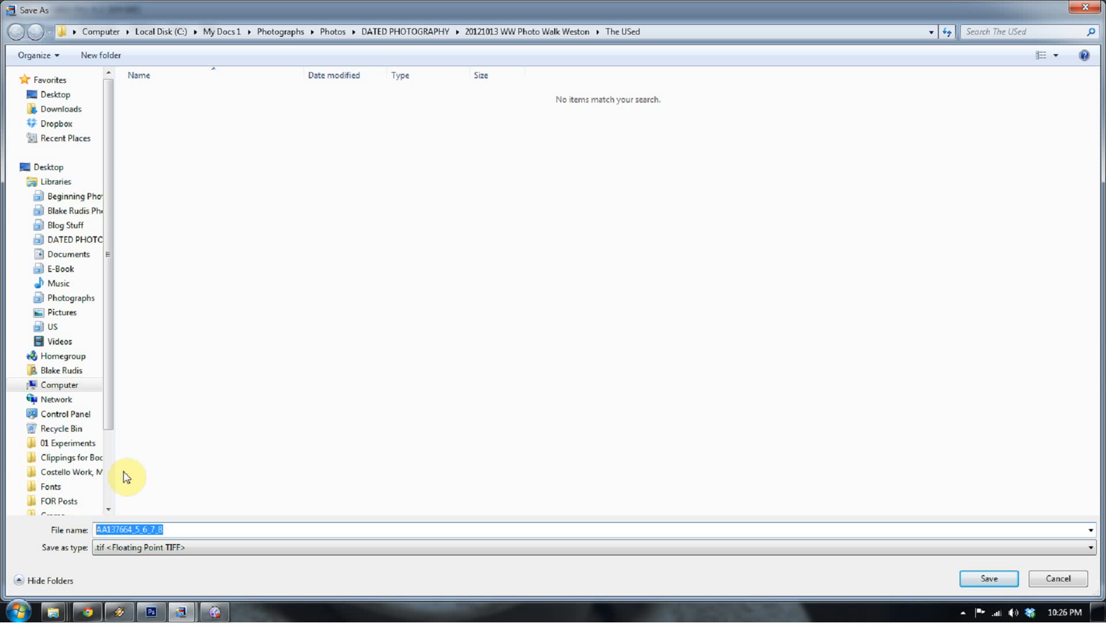
pyautogui.write('32 ')
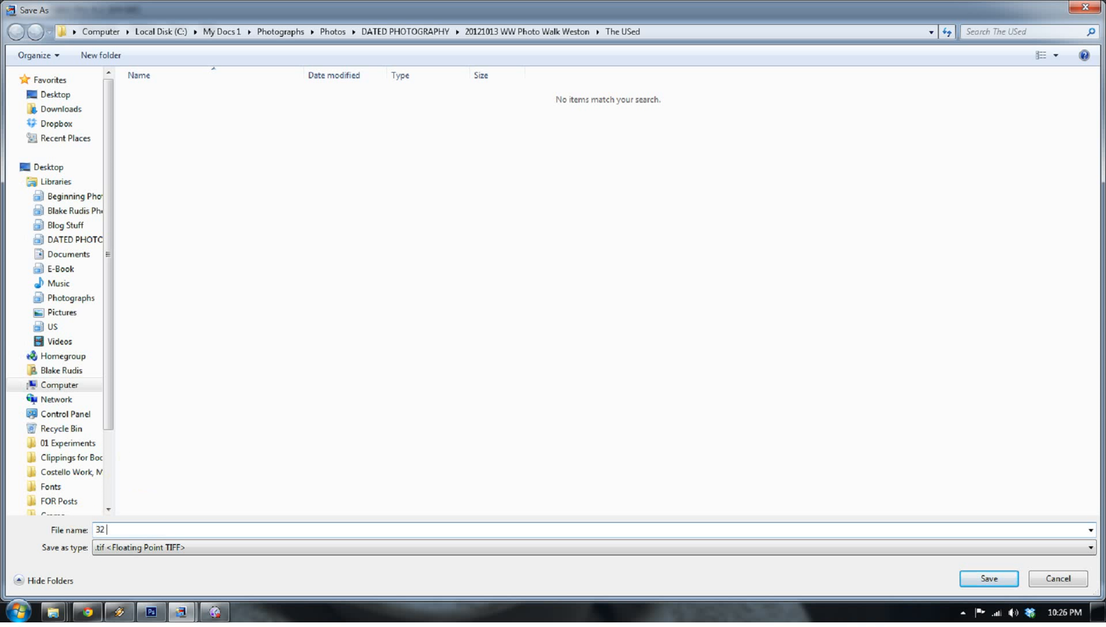
pyautogui.write('bit Tiff')
pyautogui.click(55, 95)
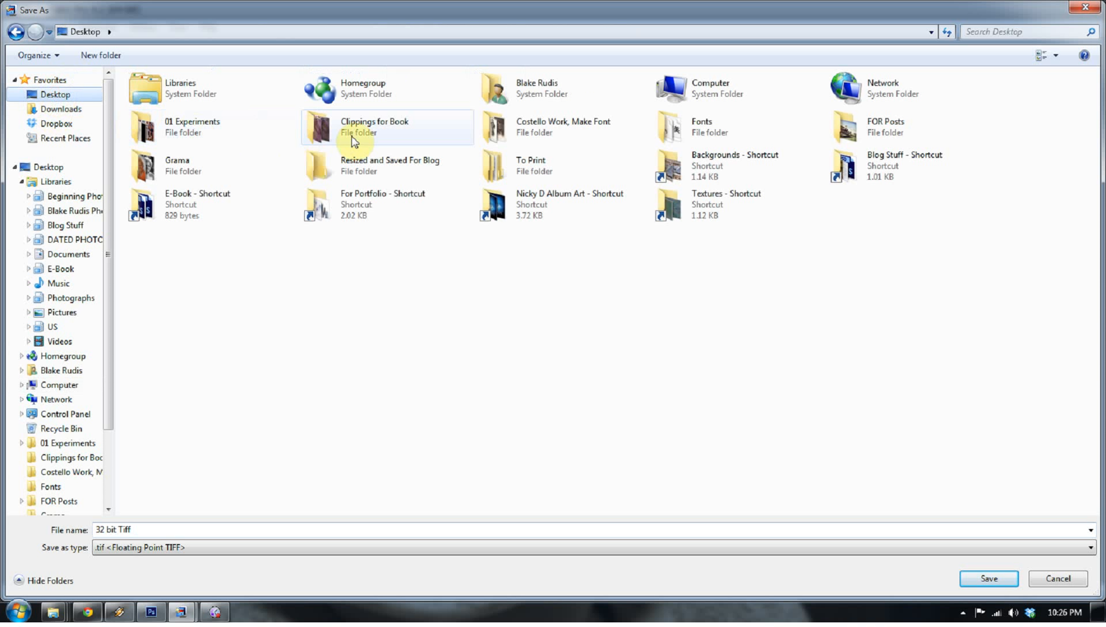
pyautogui.doubleClick(187, 134)
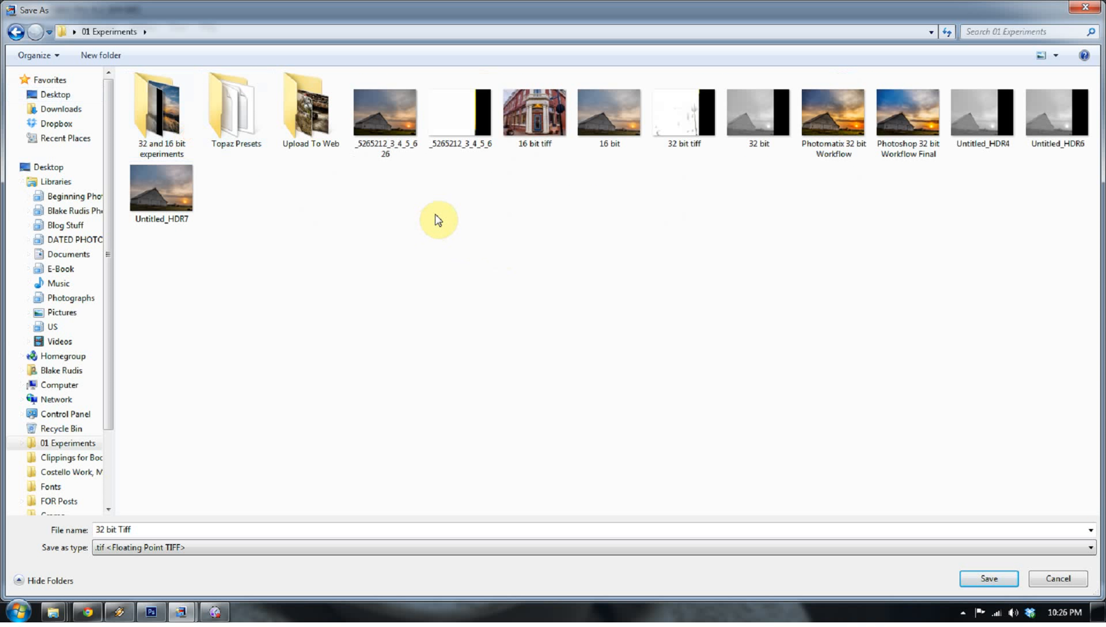
pyautogui.click(1000, 587)
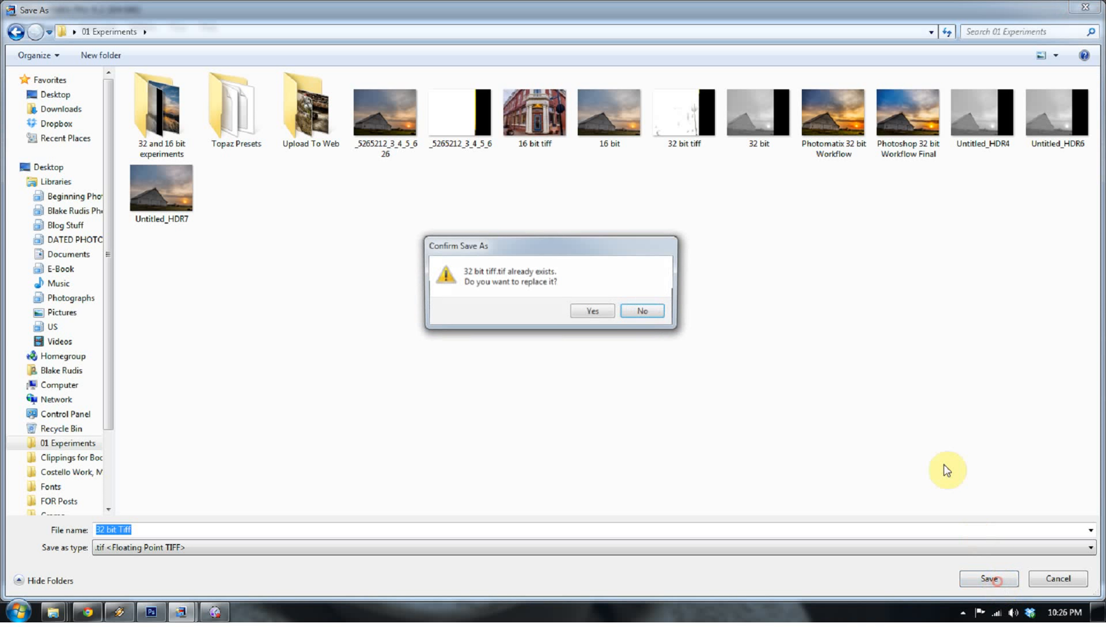
pyautogui.click(602, 318)
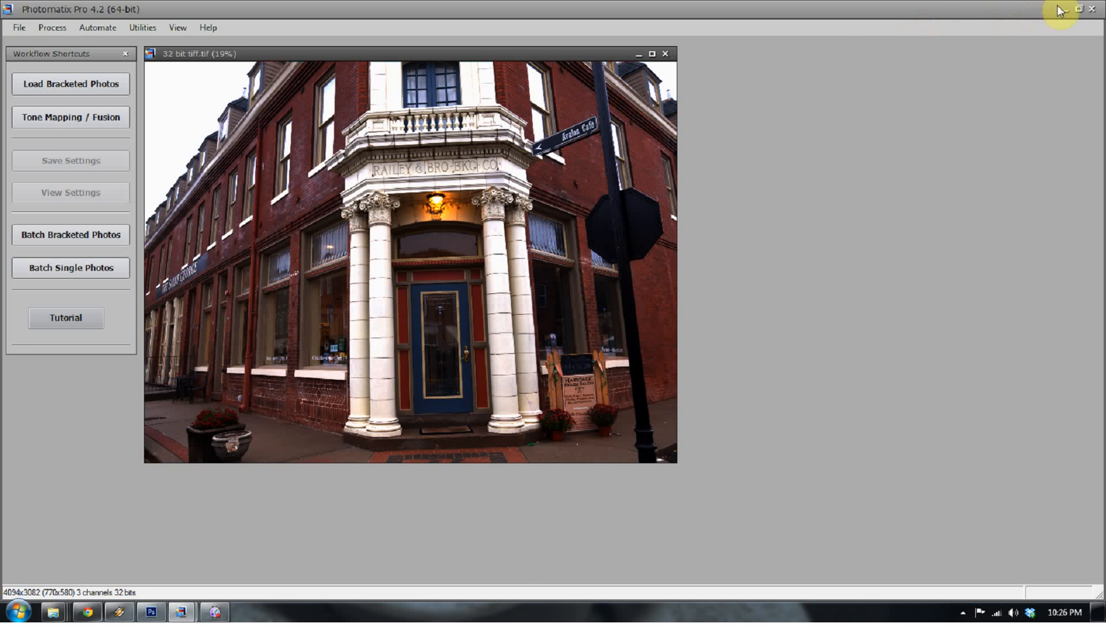
# Step: Close Photomatix Pro and open the 32 bit tiff file from the 01 Experiments folder in Camera Raw
pyautogui.click(1093, 12)
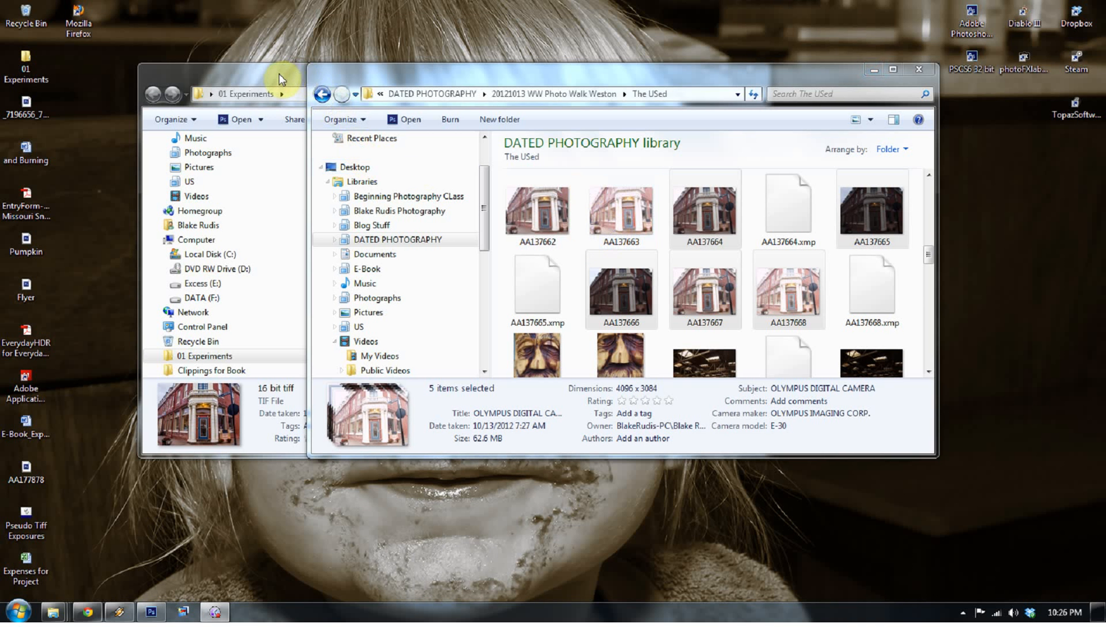
pyautogui.click(284, 78)
pyautogui.doubleClick(279, 74)
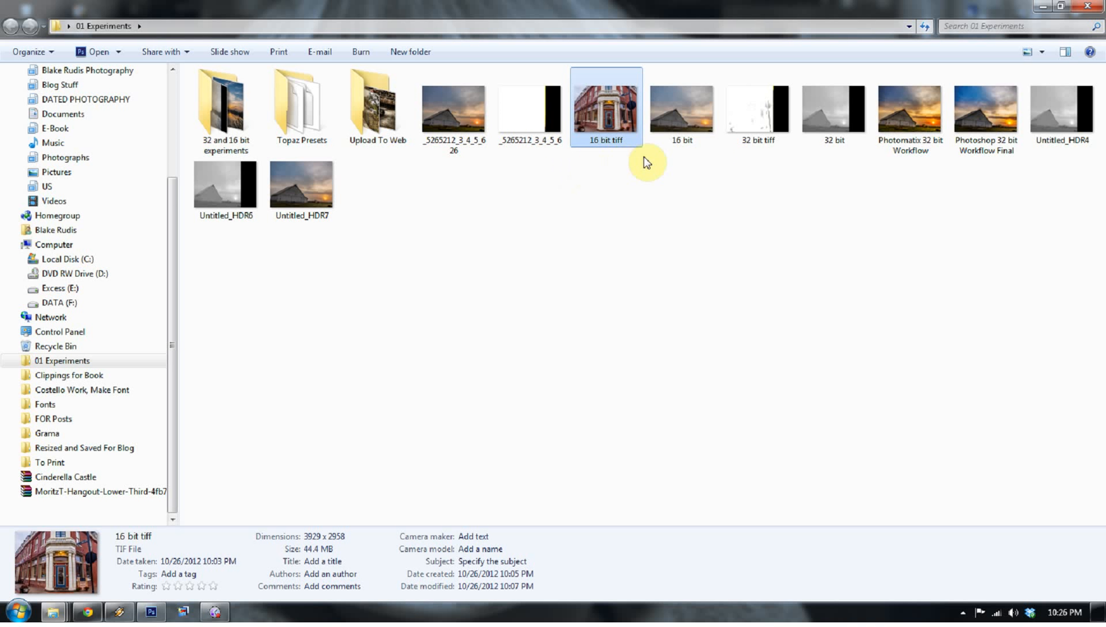
pyautogui.click(737, 125)
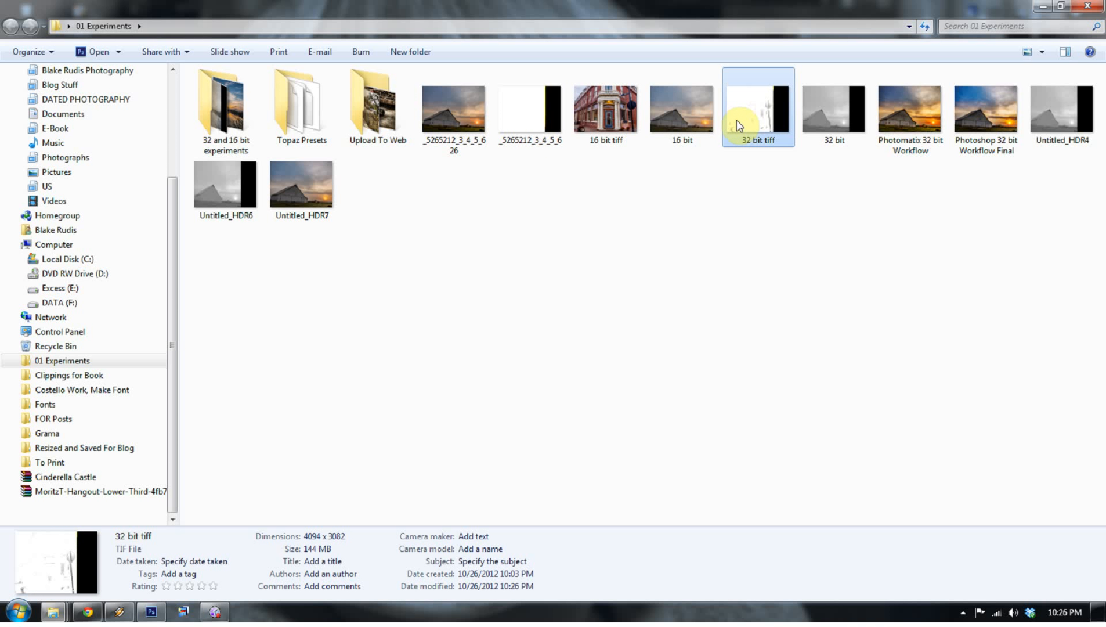
pyautogui.doubleClick(737, 125)
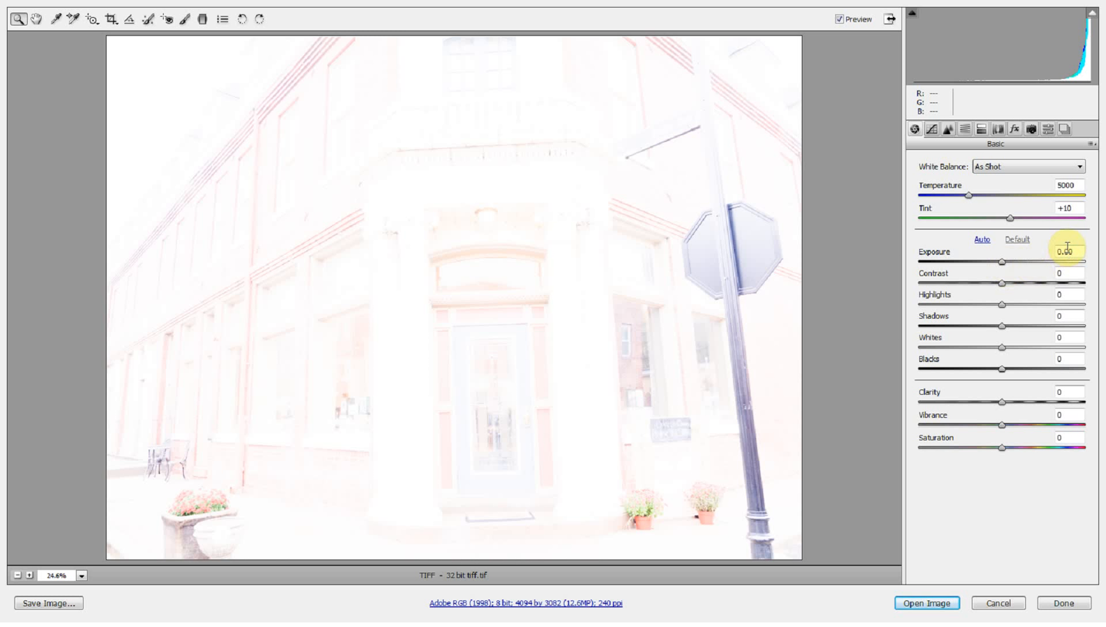
# Step: Balance the tones with Exposure -5.75, Highlights -78, Shadows +83, Blacks -23 and Whites +15
pyautogui.moveTo(1002, 262)
pyautogui.mouseDown()
pyautogui.moveTo(1103, 264)
pyautogui.moveTo(869, 266)
pyautogui.moveTo(1003, 268)
pyautogui.moveTo(955, 262)
pyautogui.mouseUp()
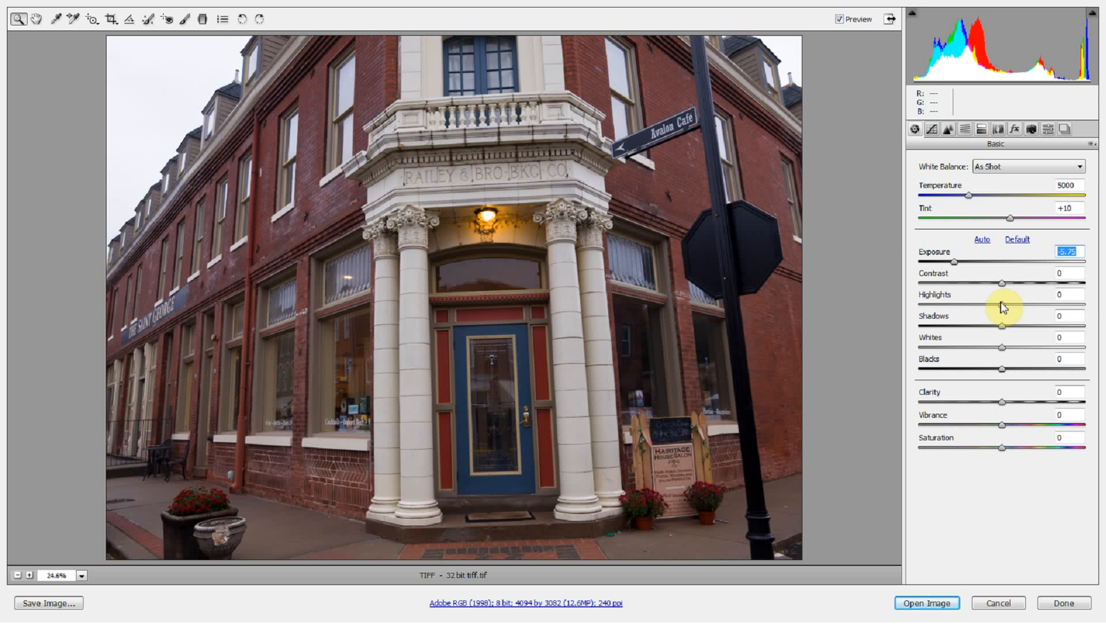
pyautogui.moveTo(1002, 306); pyautogui.dragTo(1067, 325)
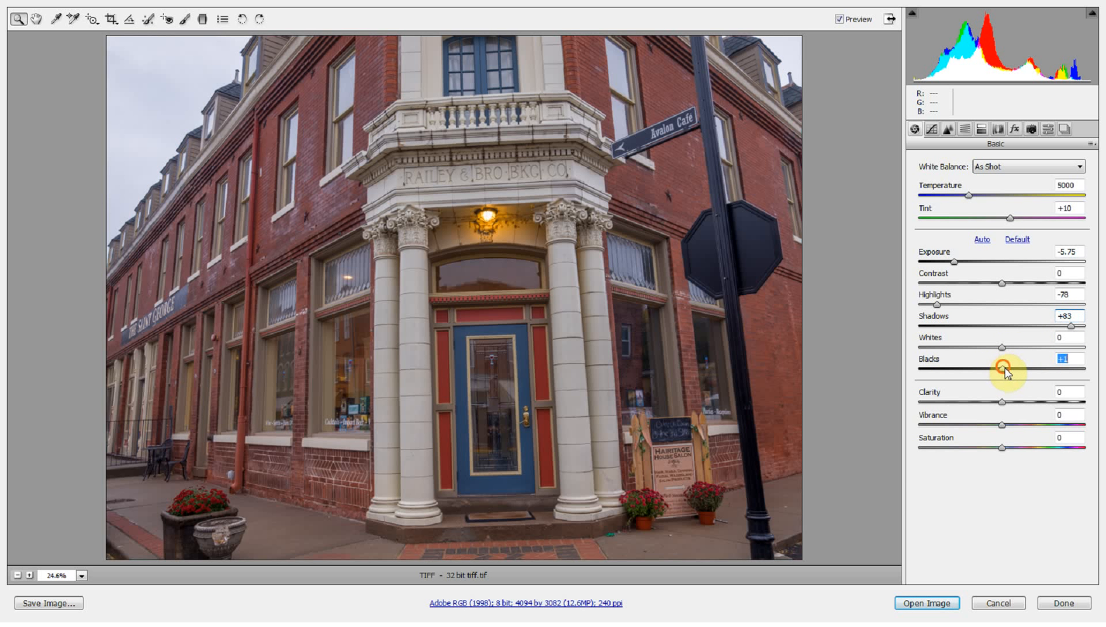
pyautogui.moveTo(1011, 373)
pyautogui.mouseDown()
pyautogui.moveTo(1022, 368)
pyautogui.moveTo(988, 372)
pyautogui.moveTo(998, 349)
pyautogui.moveTo(1014, 351)
pyautogui.mouseUp()
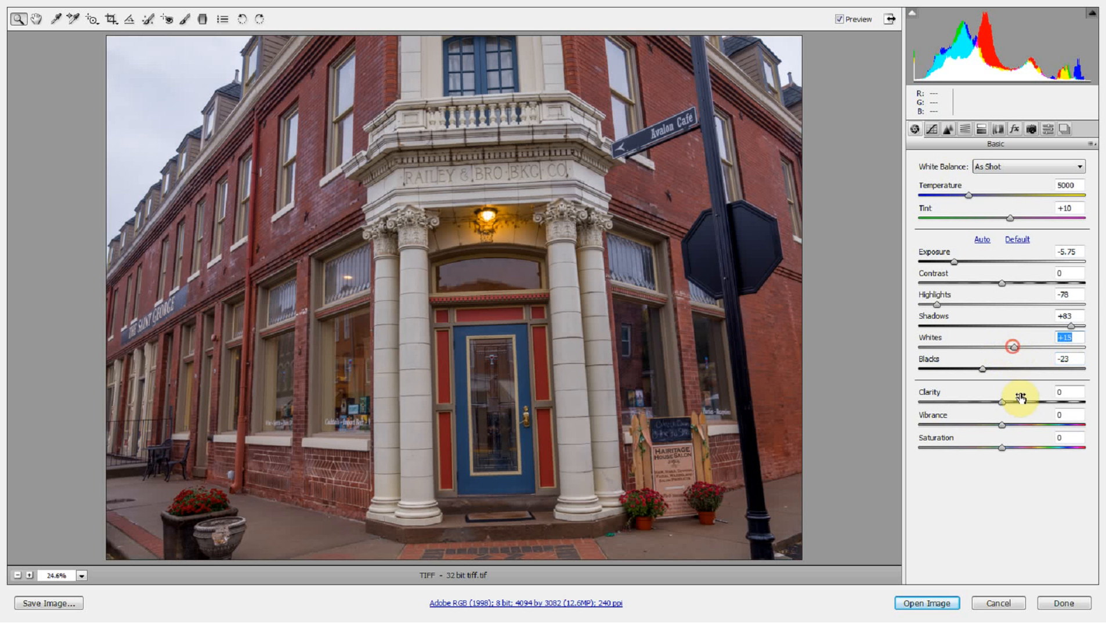
# Step: Try stronger Clarity up to +100, and settle on a Clarity of +65
pyautogui.moveTo(1002, 402); pyautogui.dragTo(1061, 403)
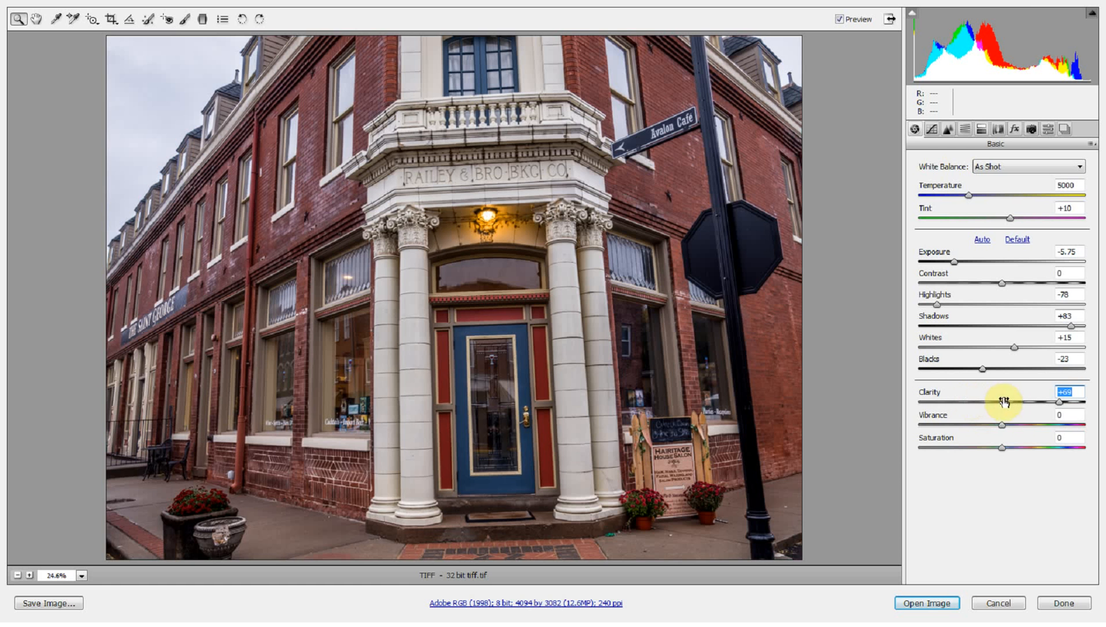
pyautogui.moveTo(1004, 400); pyautogui.dragTo(1085, 401)
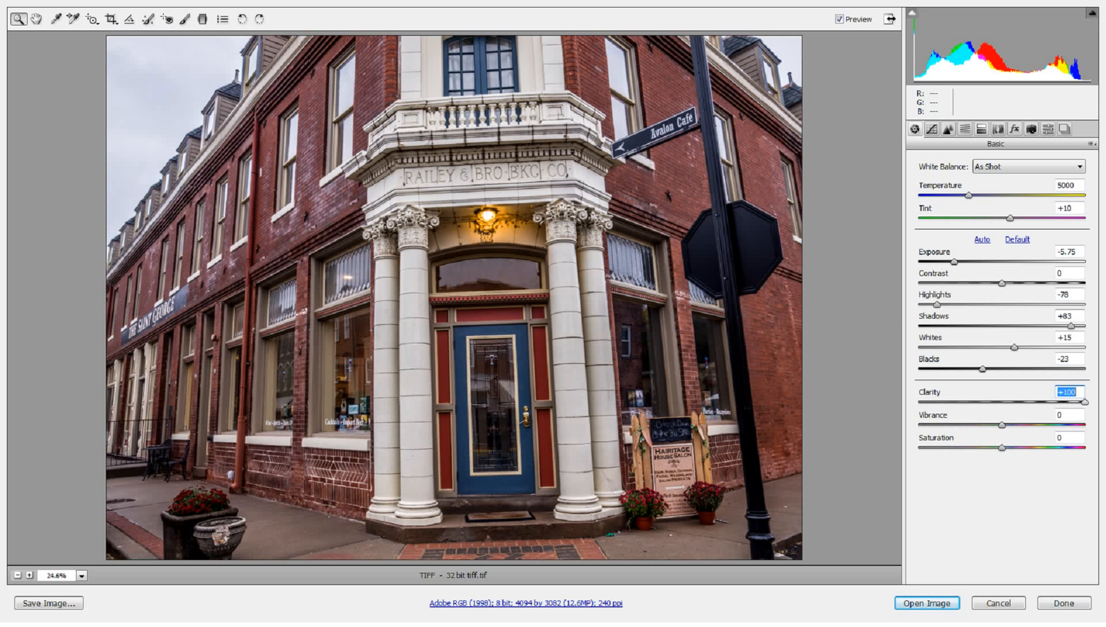
pyautogui.moveTo(1089, 410); pyautogui.dragTo(1055, 406)
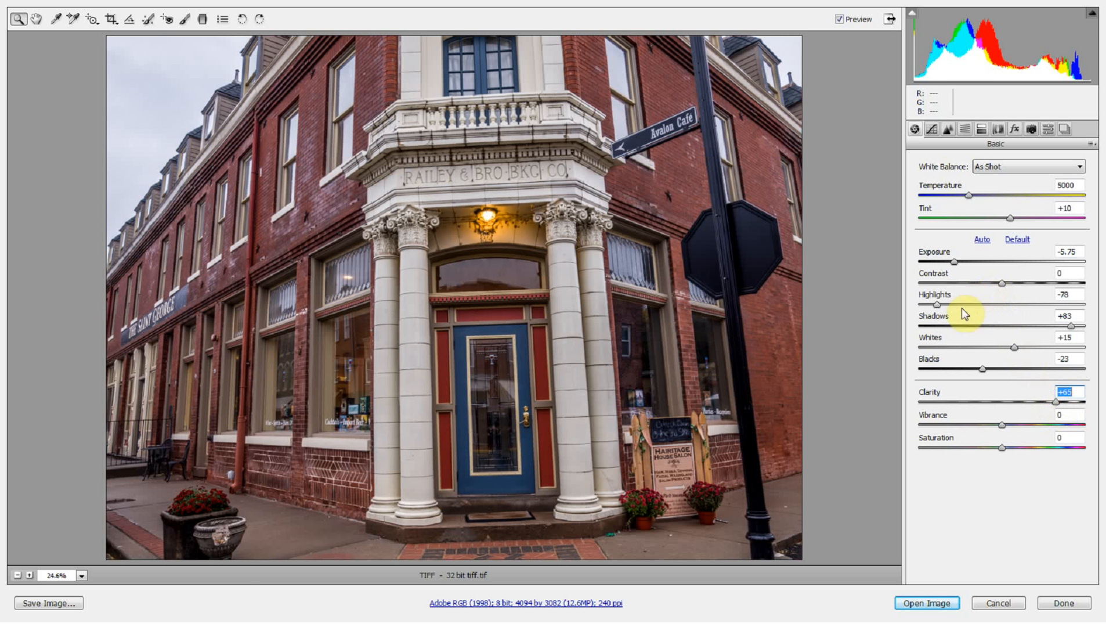
pyautogui.moveTo(424, 311); pyautogui.dragTo(545, 504)
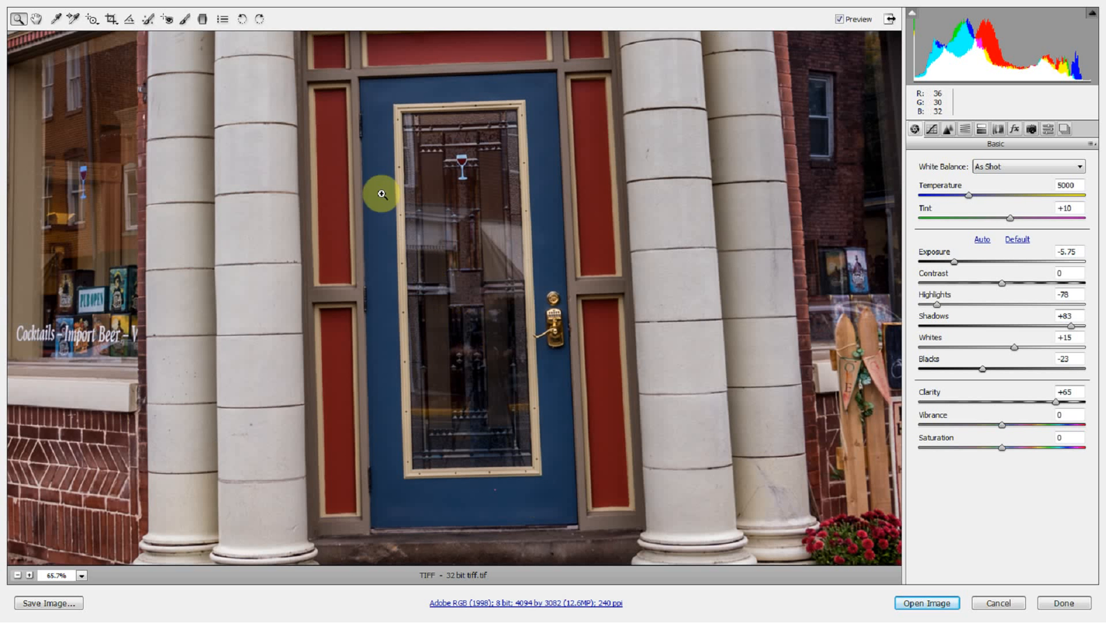
pyautogui.click(128, 23)
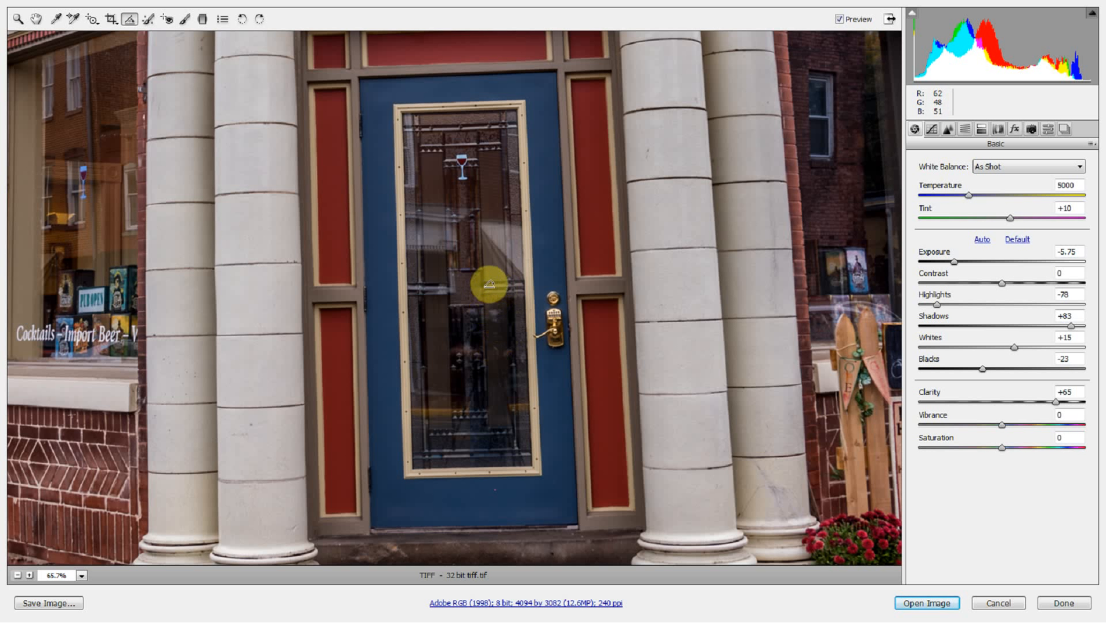
pyautogui.moveTo(406, 112); pyautogui.dragTo(420, 491)
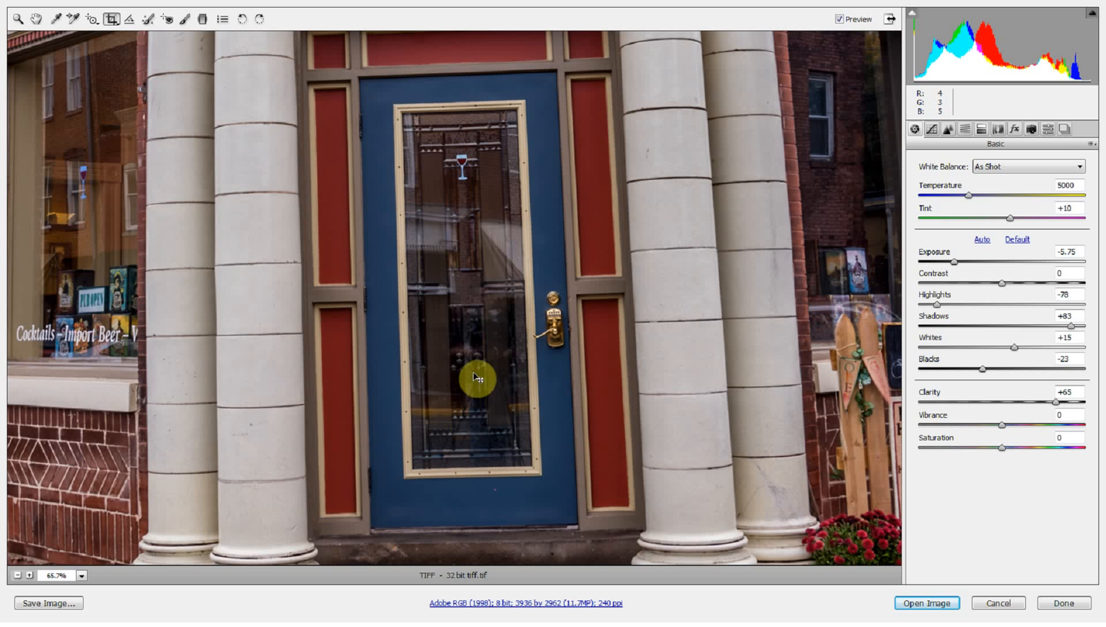
pyautogui.press('Return')
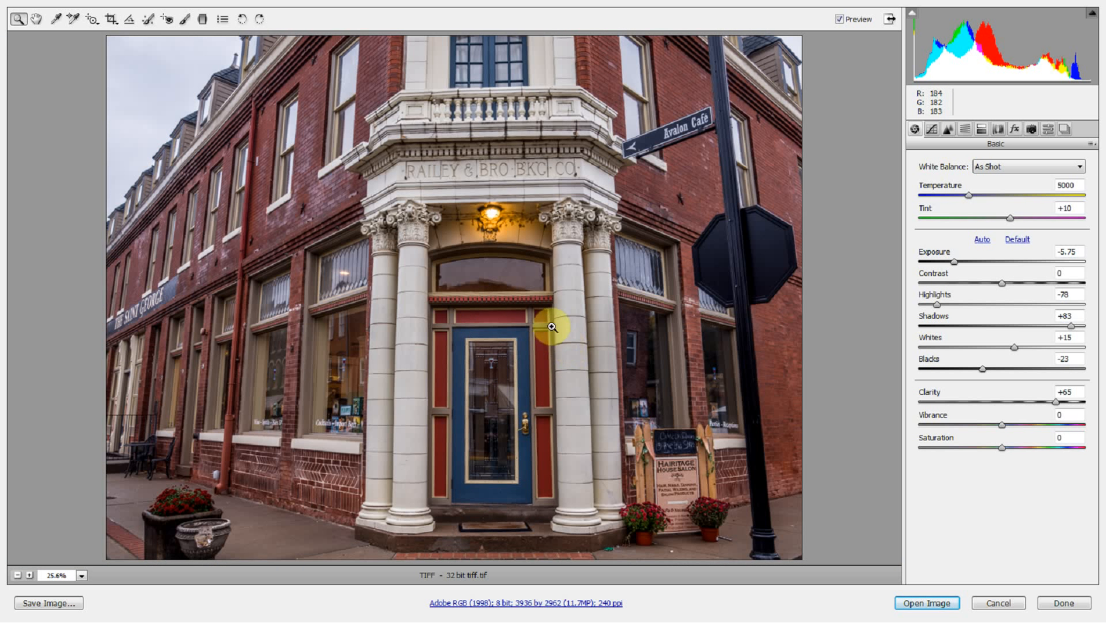
pyautogui.press('c')
pyautogui.rightClick(522, 314)
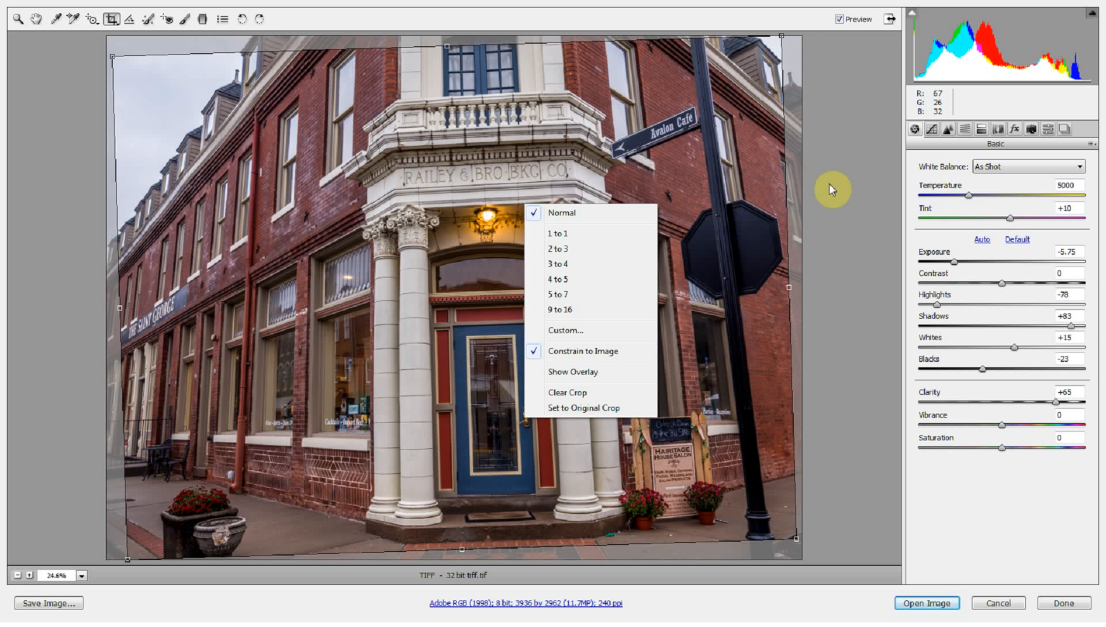
pyautogui.click(881, 218)
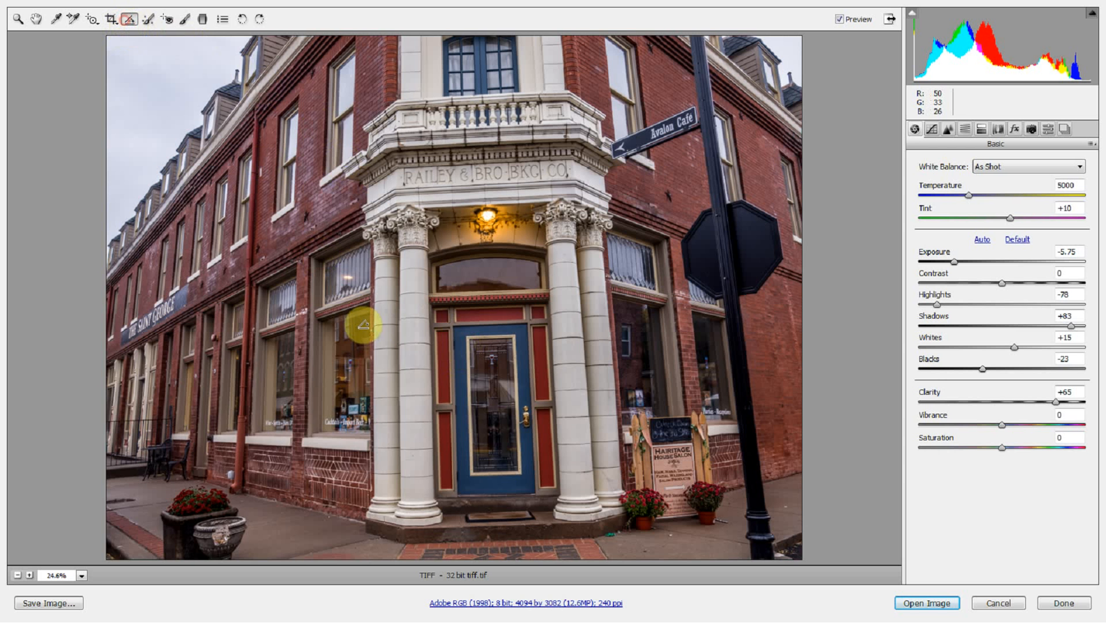
# Step: Straighten the photo along the left vertical edge of the door's glass frame and apply the resulting crop
pyautogui.press('z')
pyautogui.moveTo(467, 333); pyautogui.dragTo(593, 501)
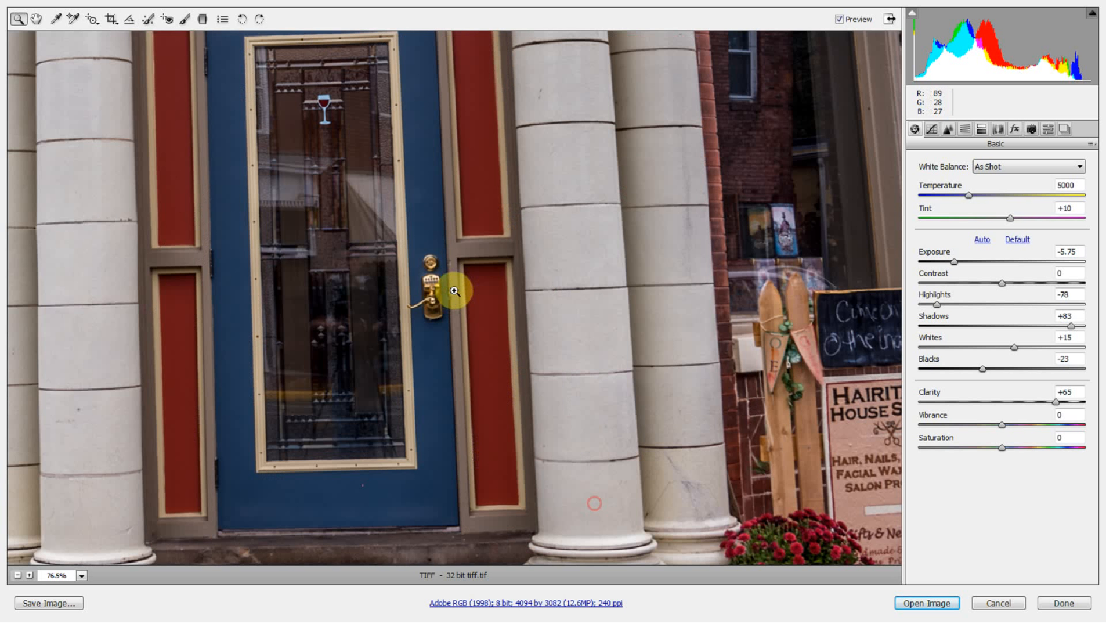
pyautogui.click(131, 20)
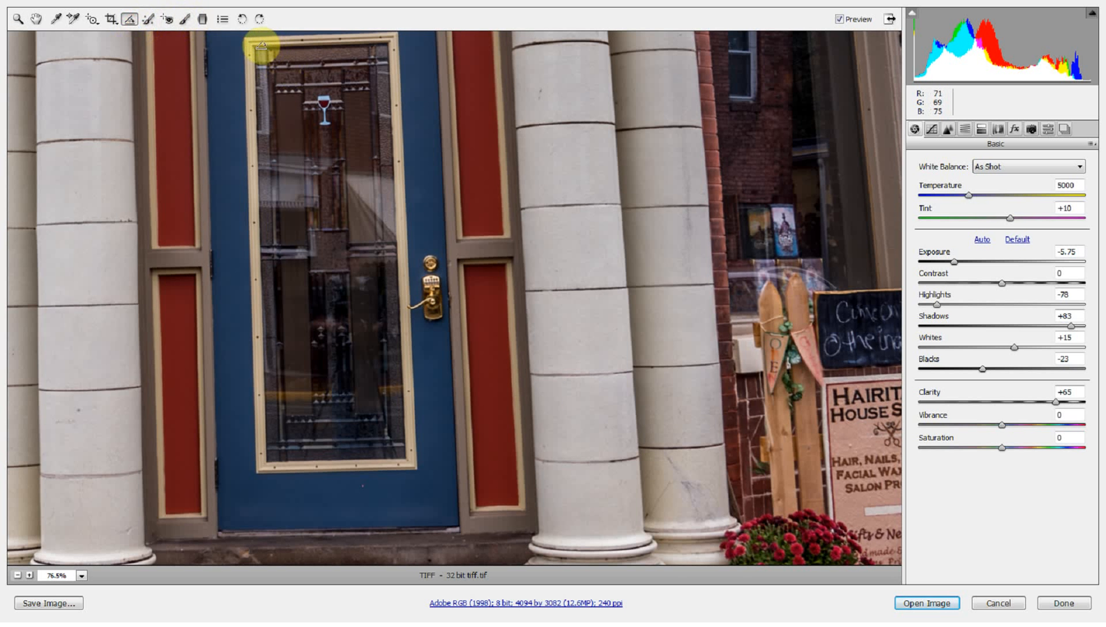
pyautogui.moveTo(260, 46); pyautogui.dragTo(276, 513)
pyautogui.press('z')
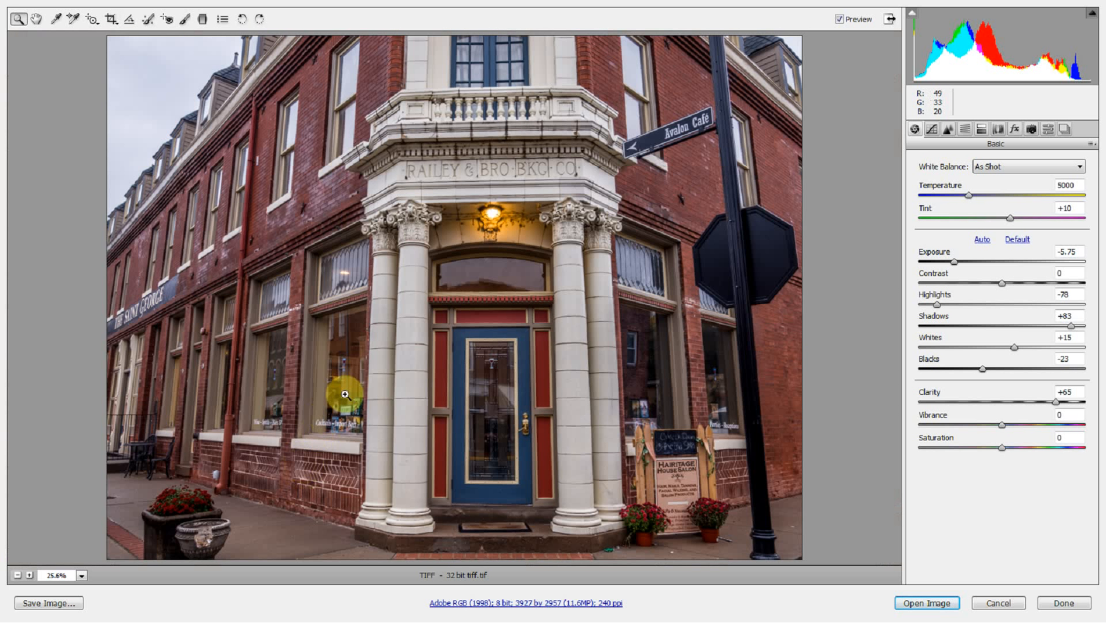
pyautogui.rightClick(475, 364)
pyautogui.click(498, 268)
pyautogui.rightClick(495, 295)
pyautogui.click(519, 229)
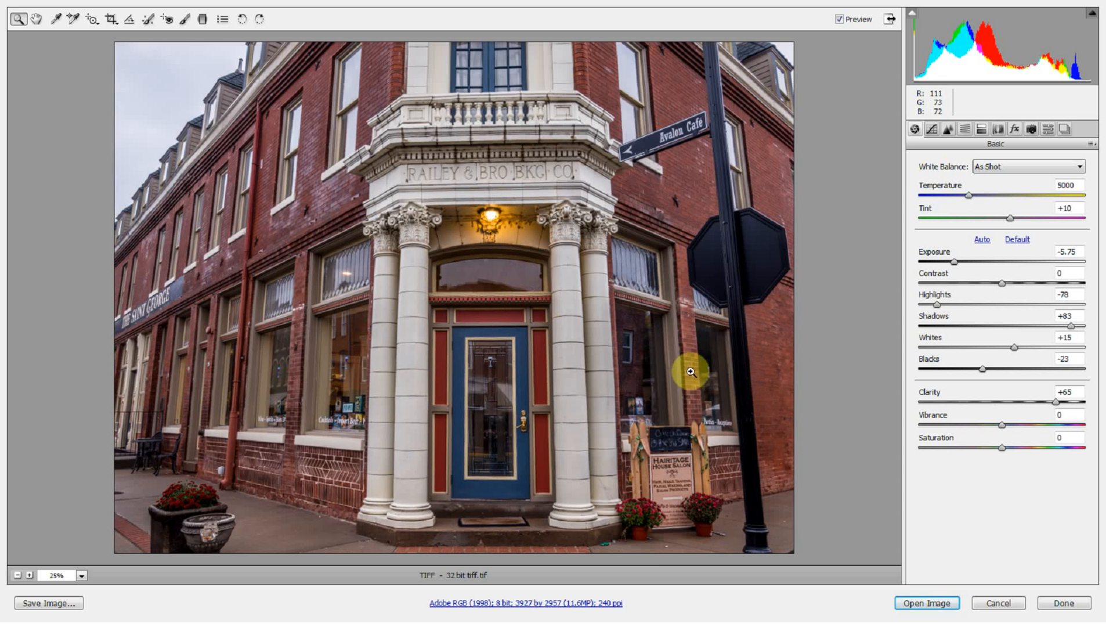
# Step: Open the toned 32-bit photo in Photoshop and convert it to 16 bits per channel
pyautogui.click(915, 605)
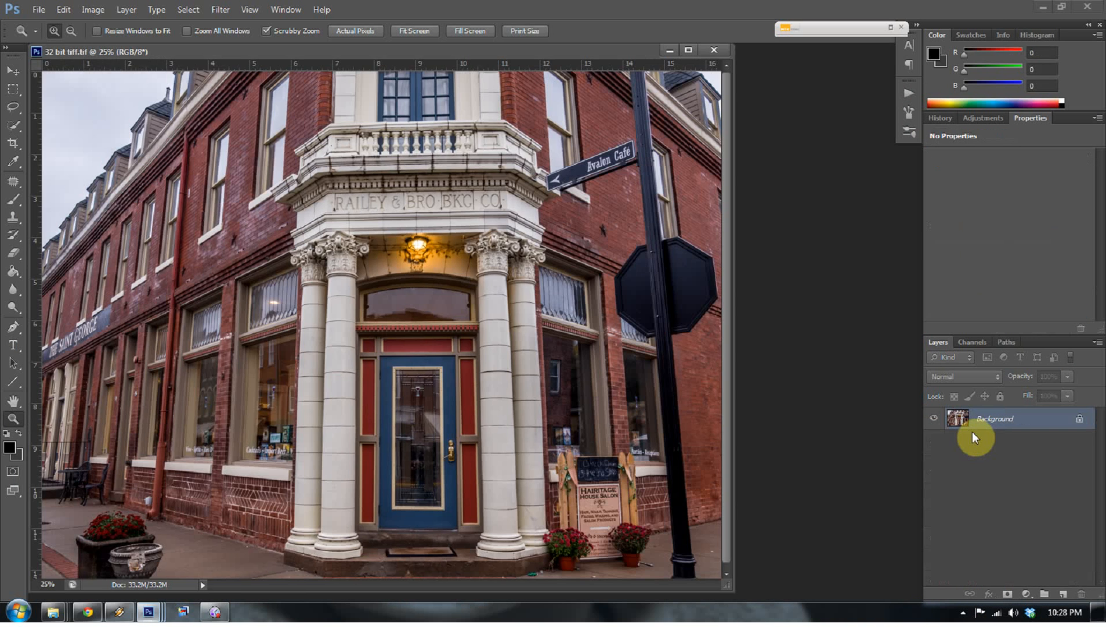
pyautogui.click(90, 13)
pyautogui.moveTo(102, 24)
pyautogui.click(265, 147)
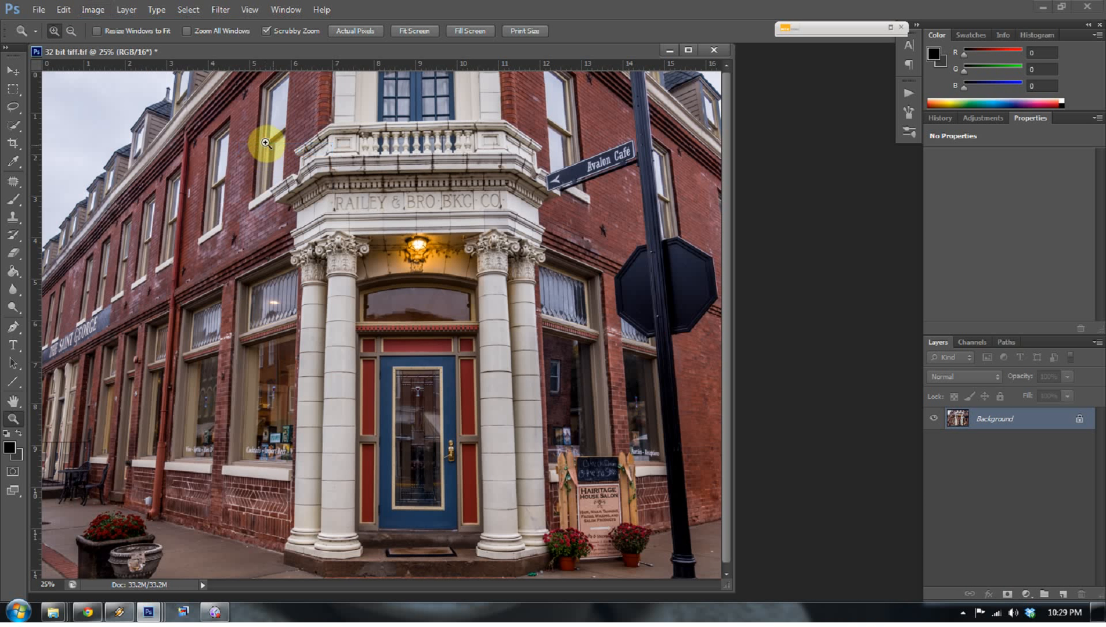
# Step: Save the photo as a TIFF named 16 bit tiff1 in the 01 Experiments folder with LZW compression
pyautogui.click(36, 13)
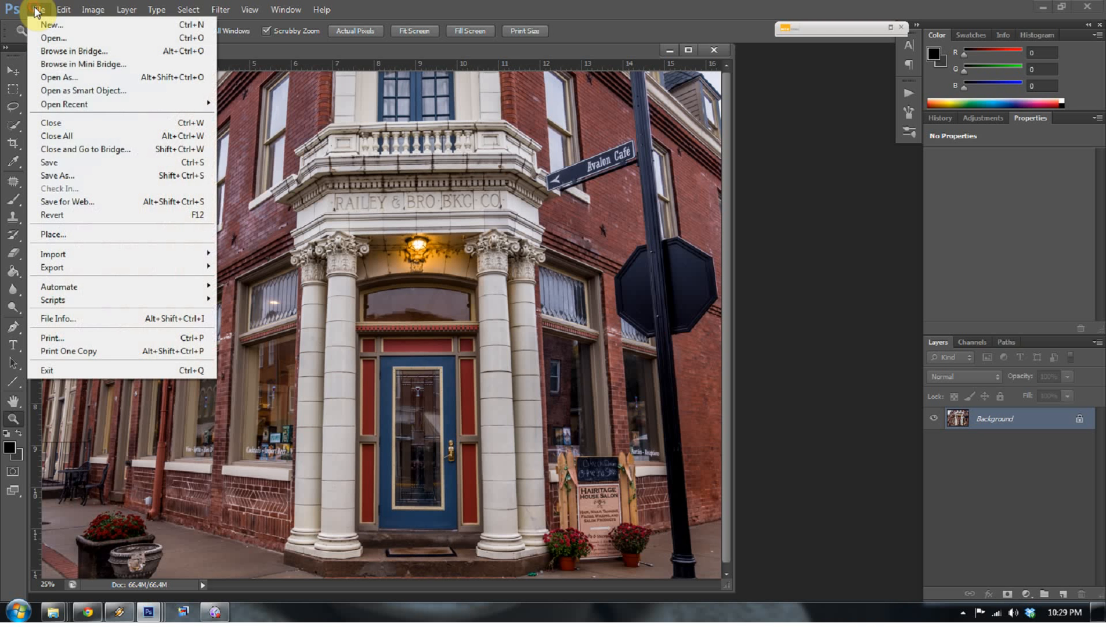
pyautogui.click(65, 176)
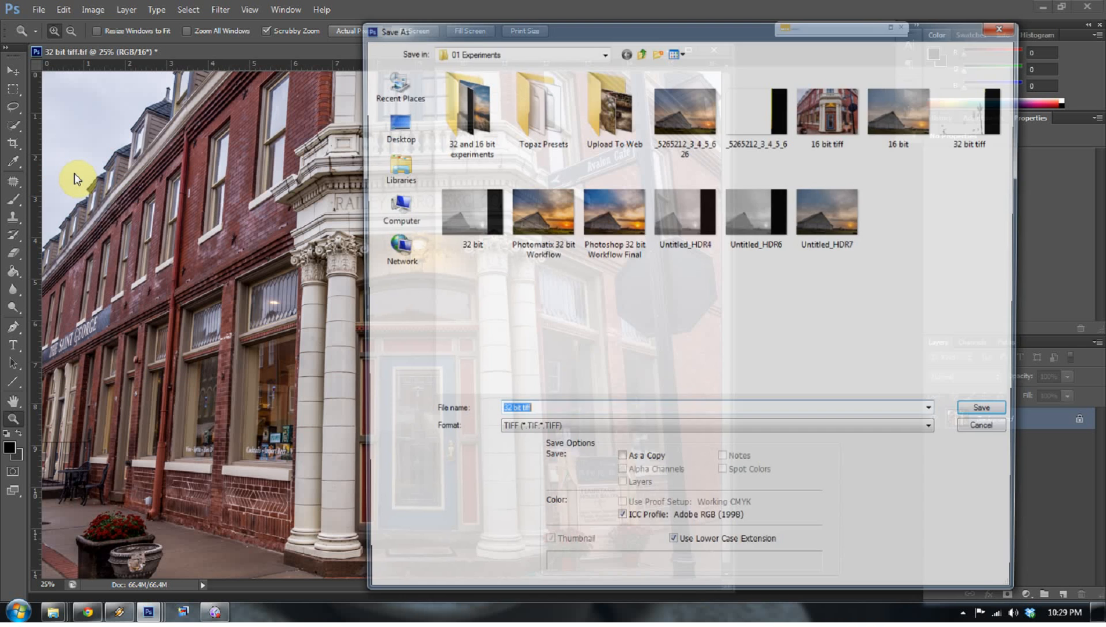
pyautogui.click(573, 431)
pyautogui.click(550, 553)
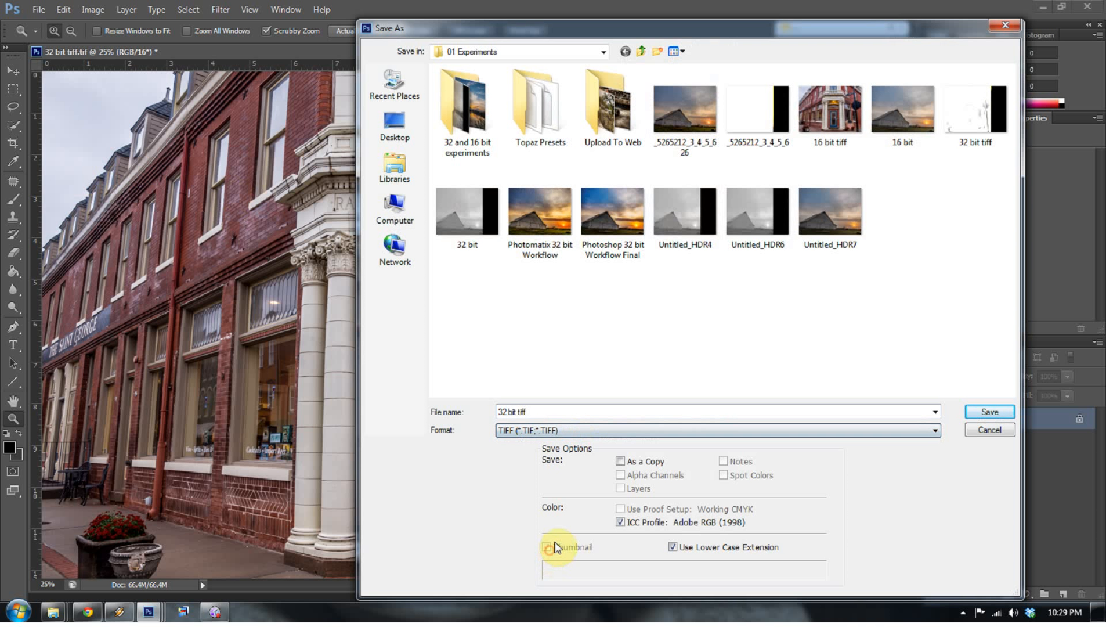
pyautogui.tripleClick(505, 410)
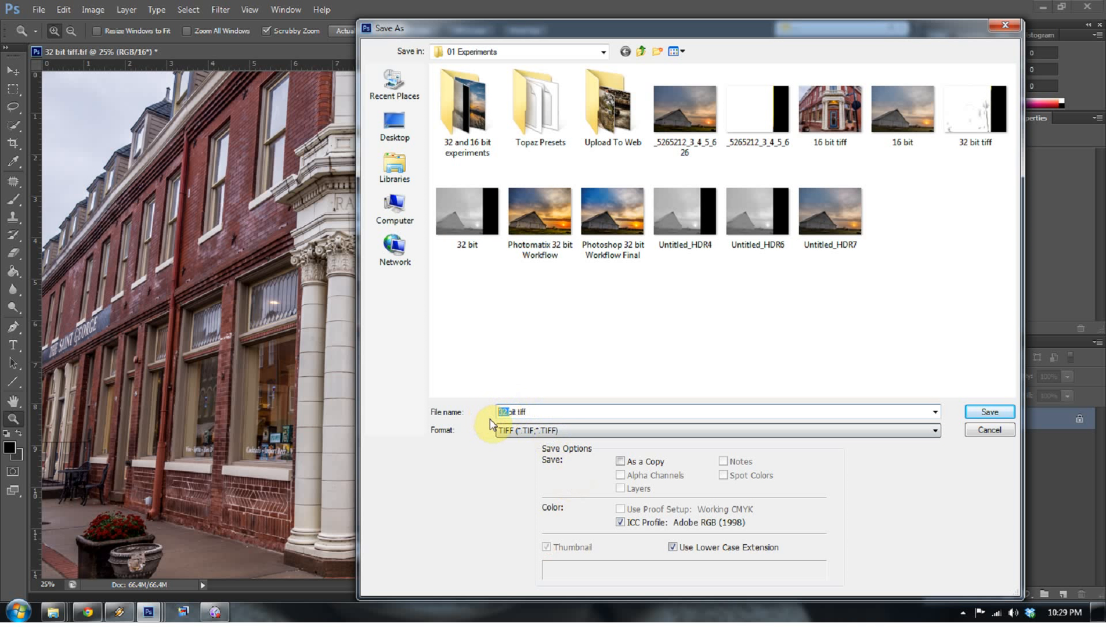
pyautogui.write('16')
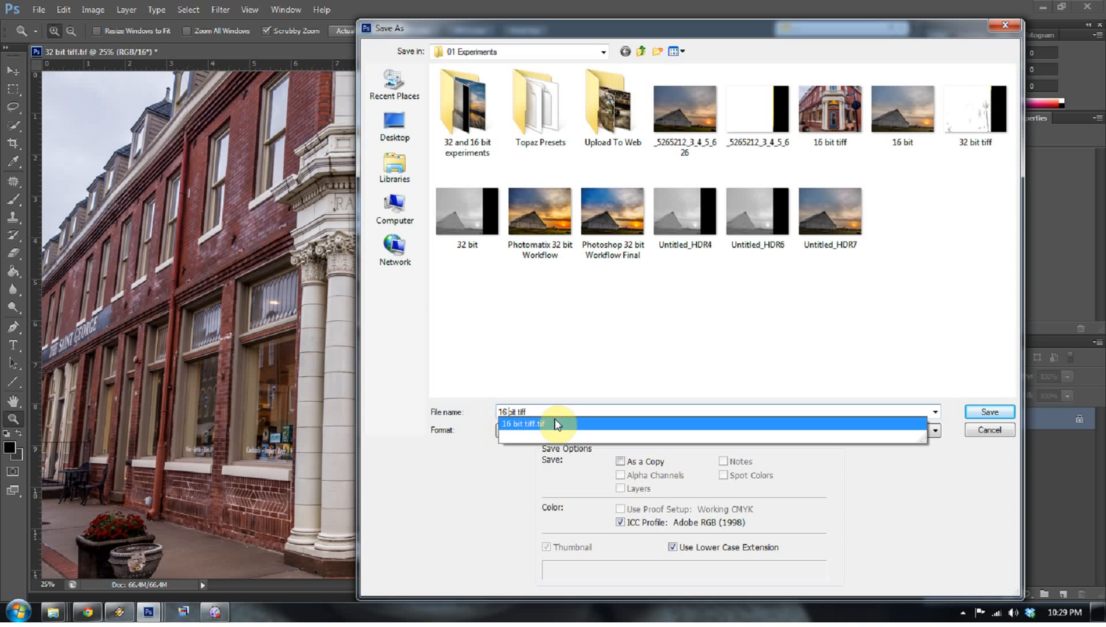
pyautogui.click(702, 422)
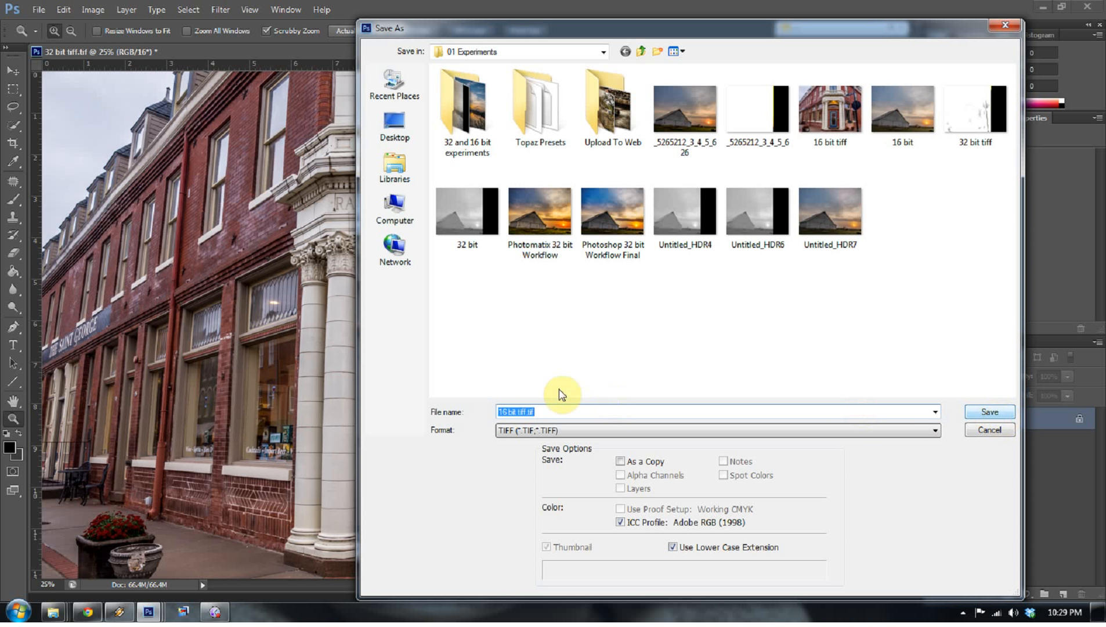
pyautogui.click(526, 411)
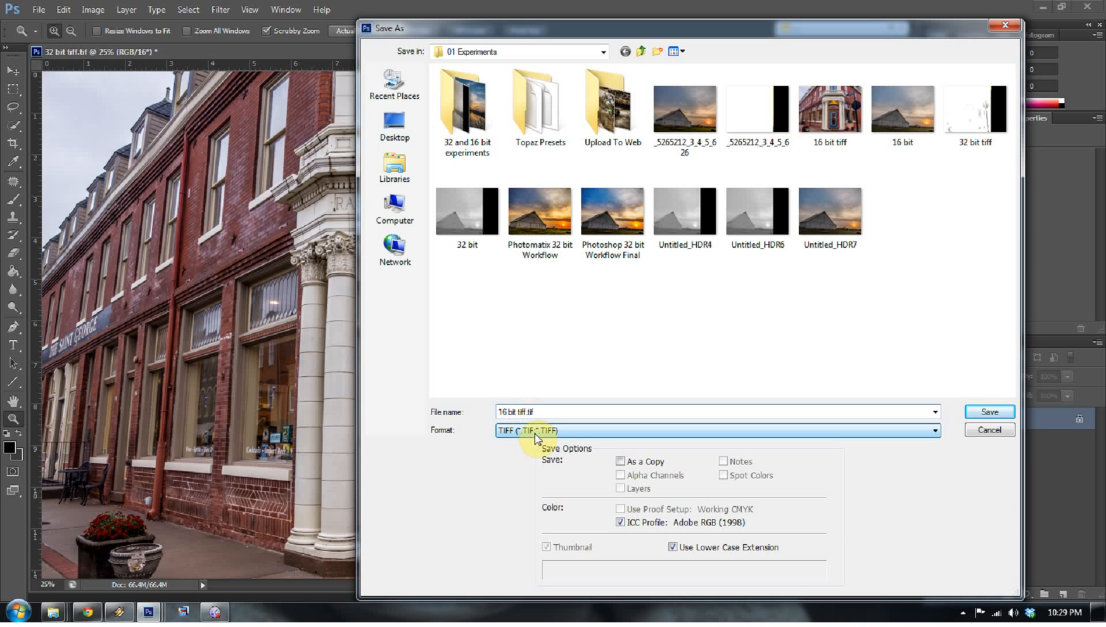
pyautogui.write('1')
pyautogui.click(988, 411)
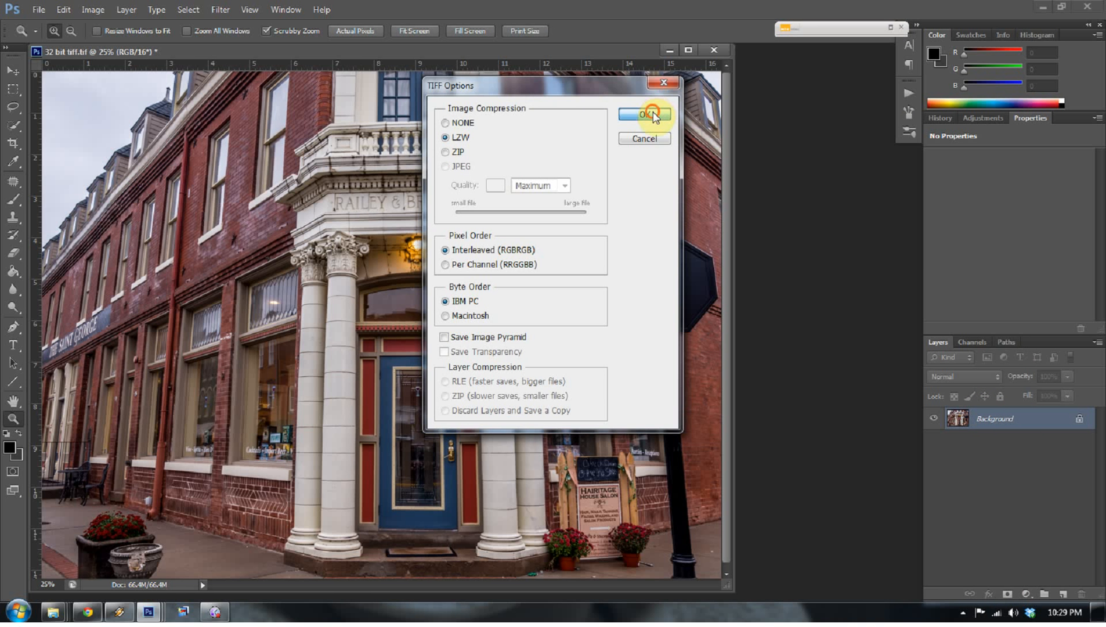
pyautogui.click(653, 112)
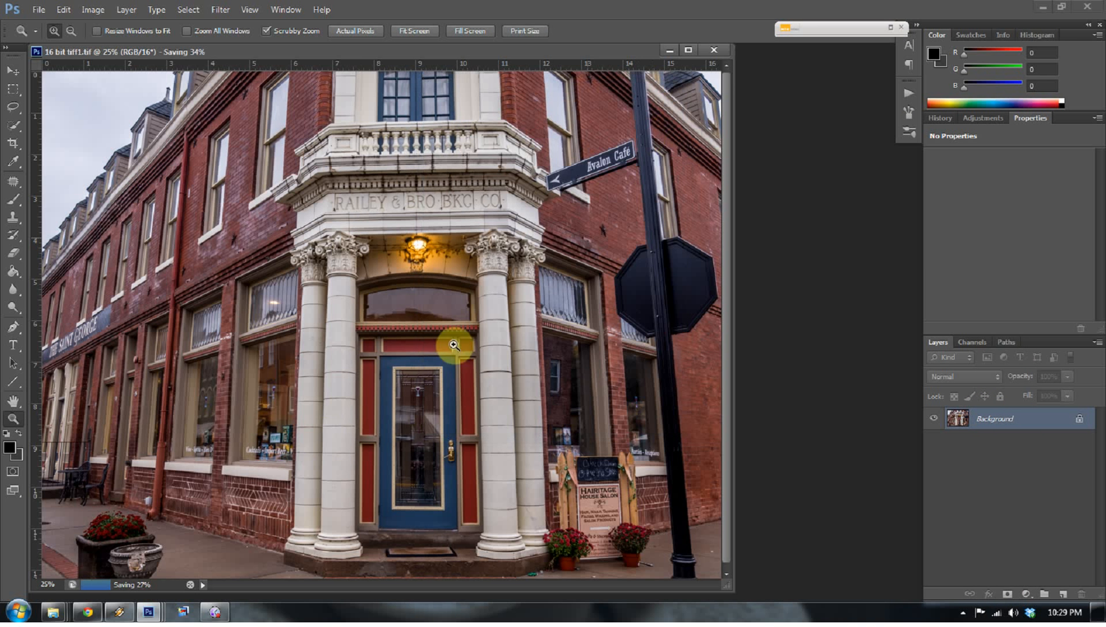
# Step: Close the saved photo and open 16 bit tiff1 from the 01 Experiments folder in Camera Raw
pyautogui.moveTo(53, 612)
pyautogui.moveTo(390, 505)
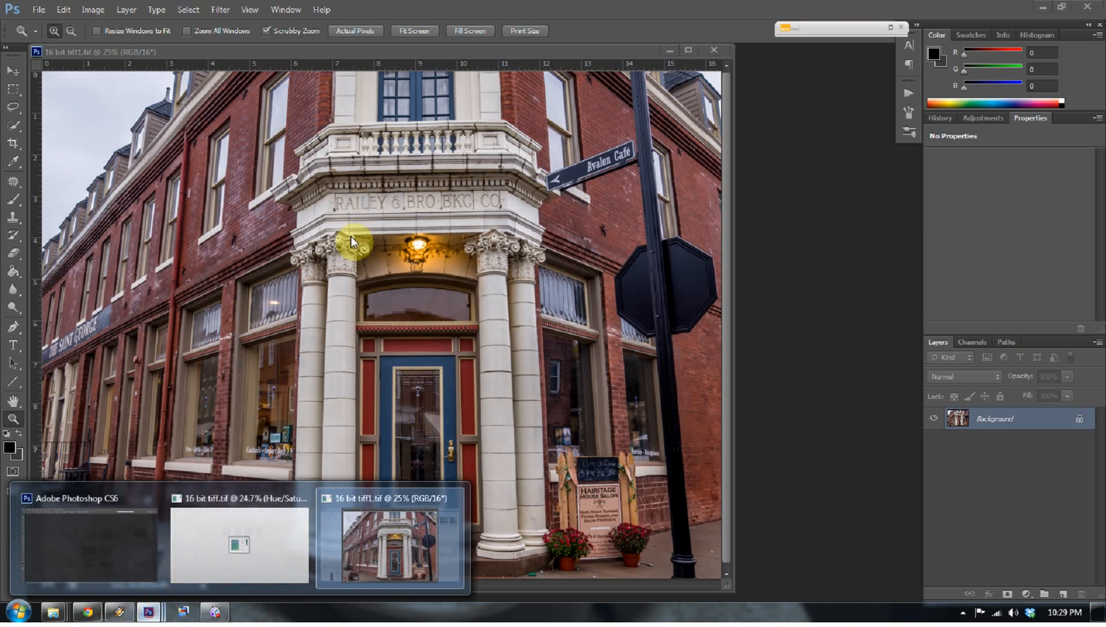
pyautogui.click(721, 55)
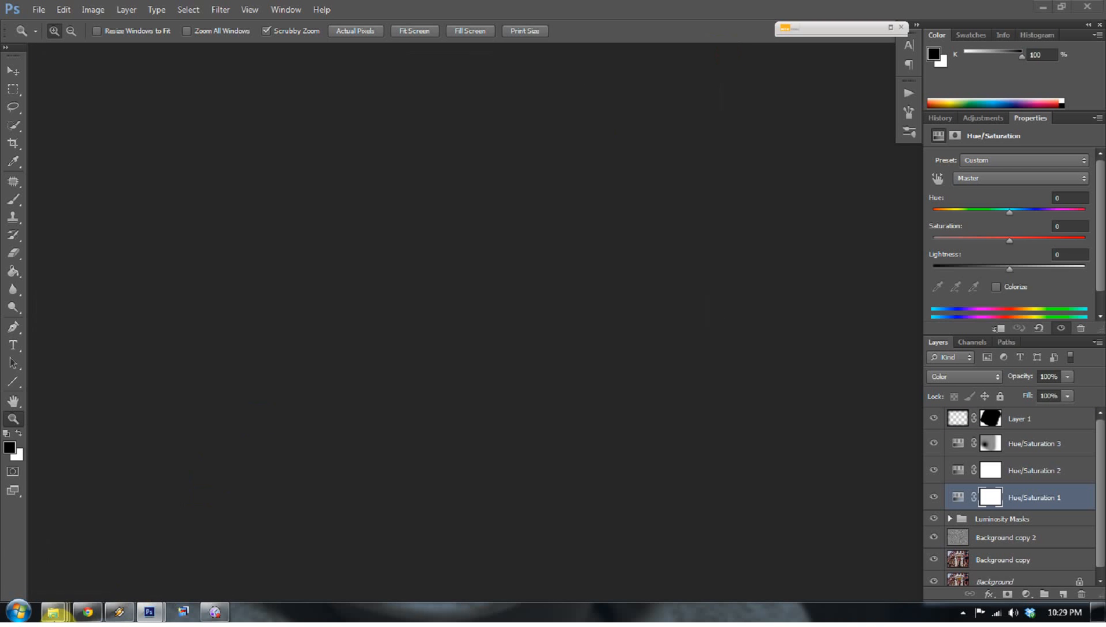
pyautogui.moveTo(66, 612)
pyautogui.click(357, 499)
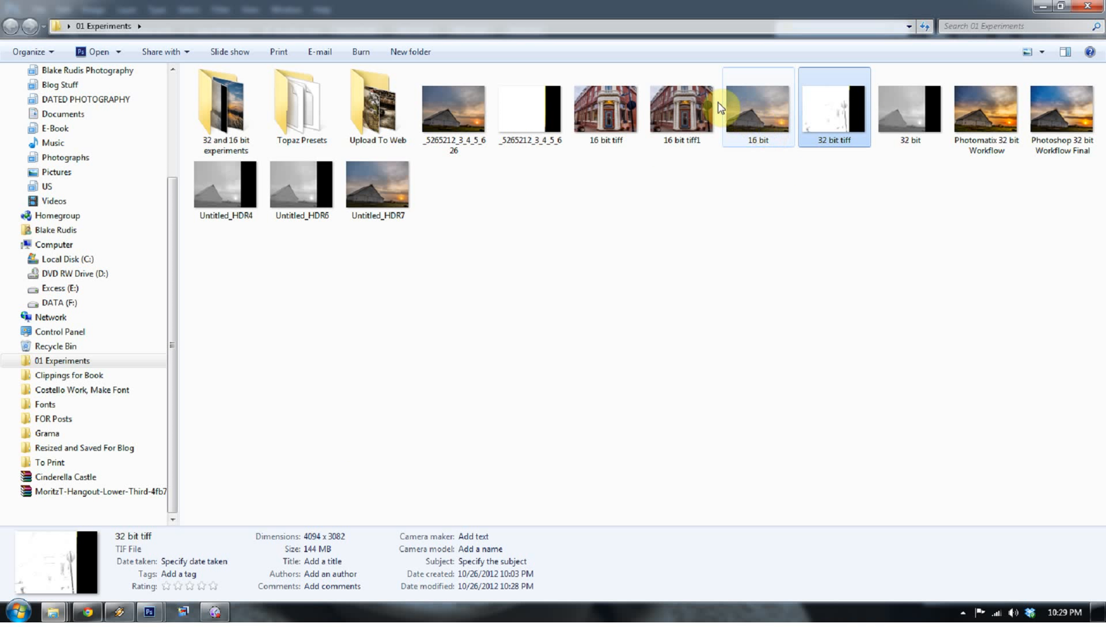
pyautogui.doubleClick(713, 104)
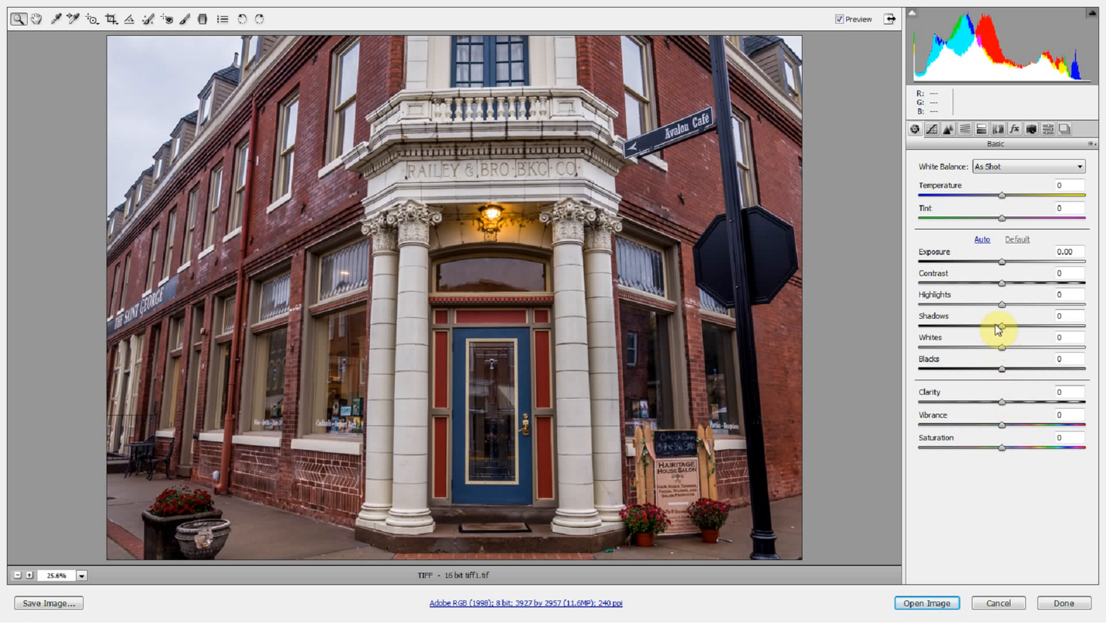
# Step: Set Highlights to -33, try Shadows at +93 on the dark windows, and settle on Shadows +16
pyautogui.moveTo(1002, 304); pyautogui.dragTo(1078, 314)
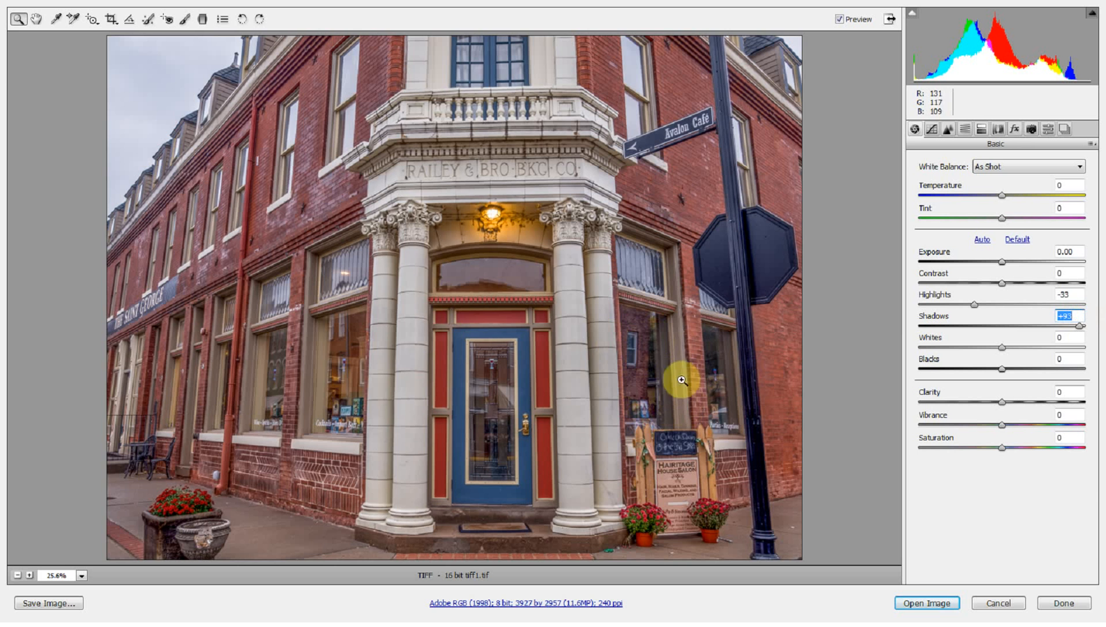
pyautogui.moveTo(632, 309); pyautogui.dragTo(731, 462)
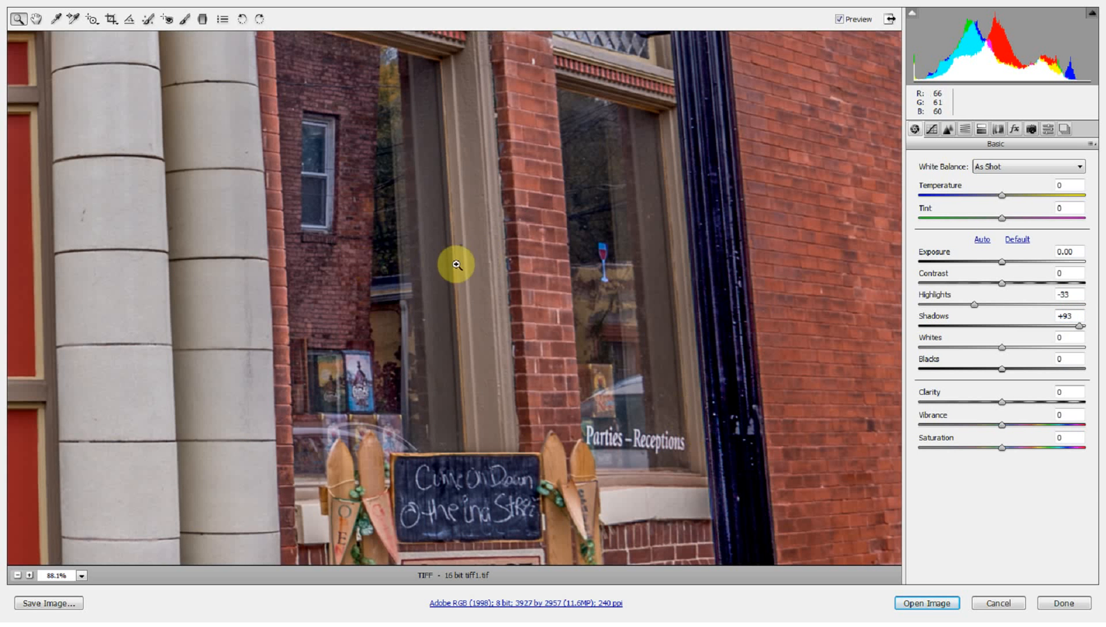
pyautogui.moveTo(1078, 329); pyautogui.dragTo(1013, 329)
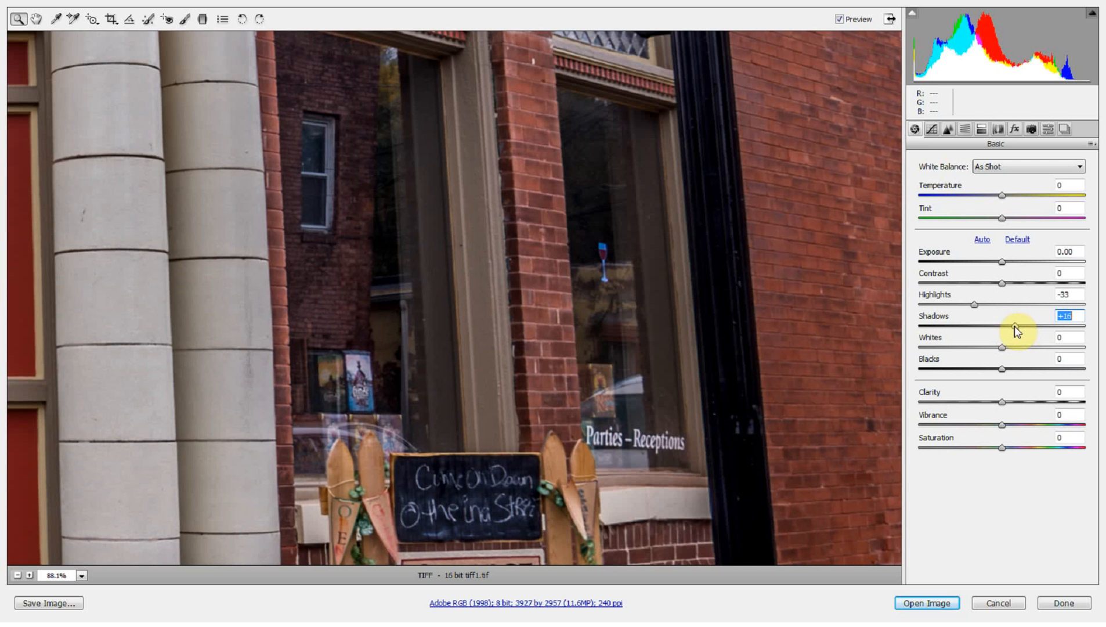
pyautogui.rightClick(489, 227)
pyautogui.click(522, 168)
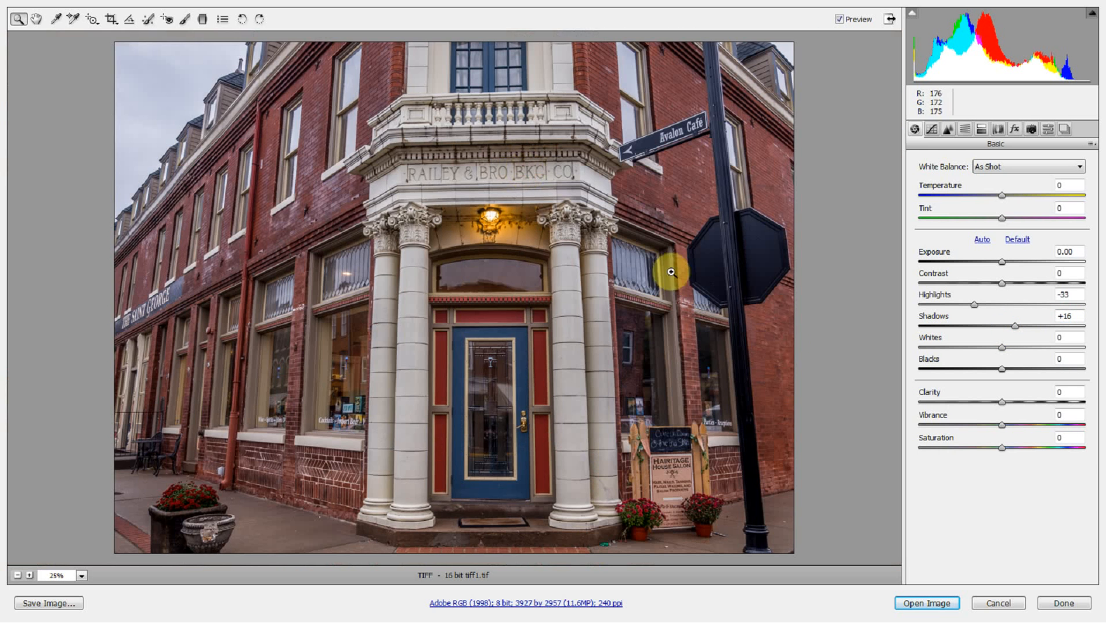
# Step: Turn on the clipping warnings, try Whites at +38 and +100, and settle on Whites +59
pyautogui.moveTo(1003, 347); pyautogui.dragTo(1037, 348)
pyautogui.press('o')
pyautogui.press('u')
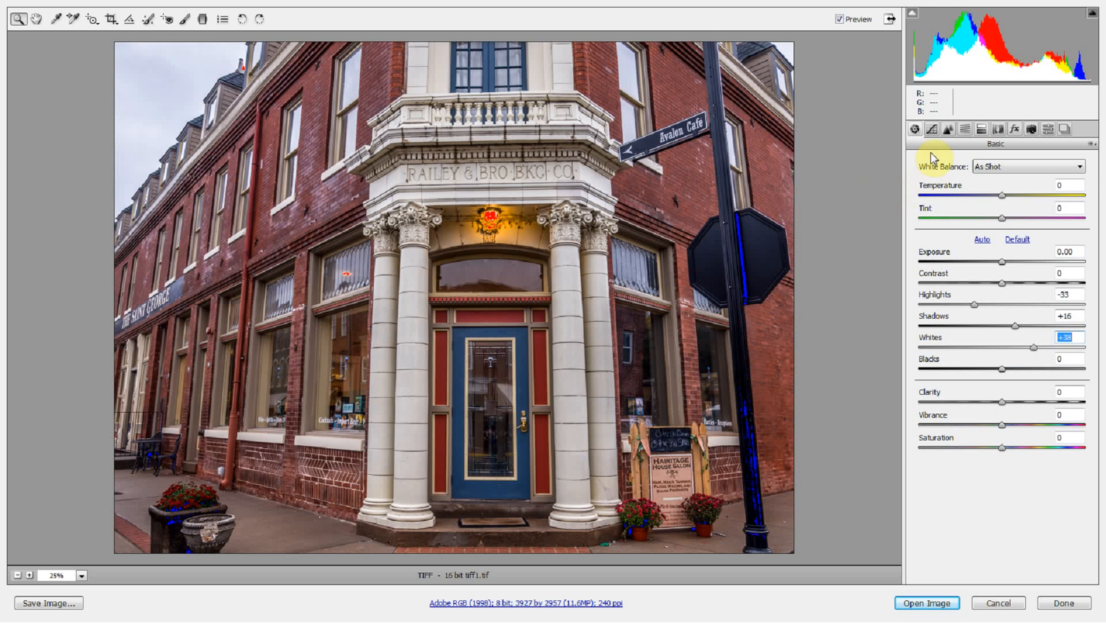
pyautogui.moveTo(464, 204); pyautogui.dragTo(546, 290)
pyautogui.rightClick(452, 209)
pyautogui.click(456, 142)
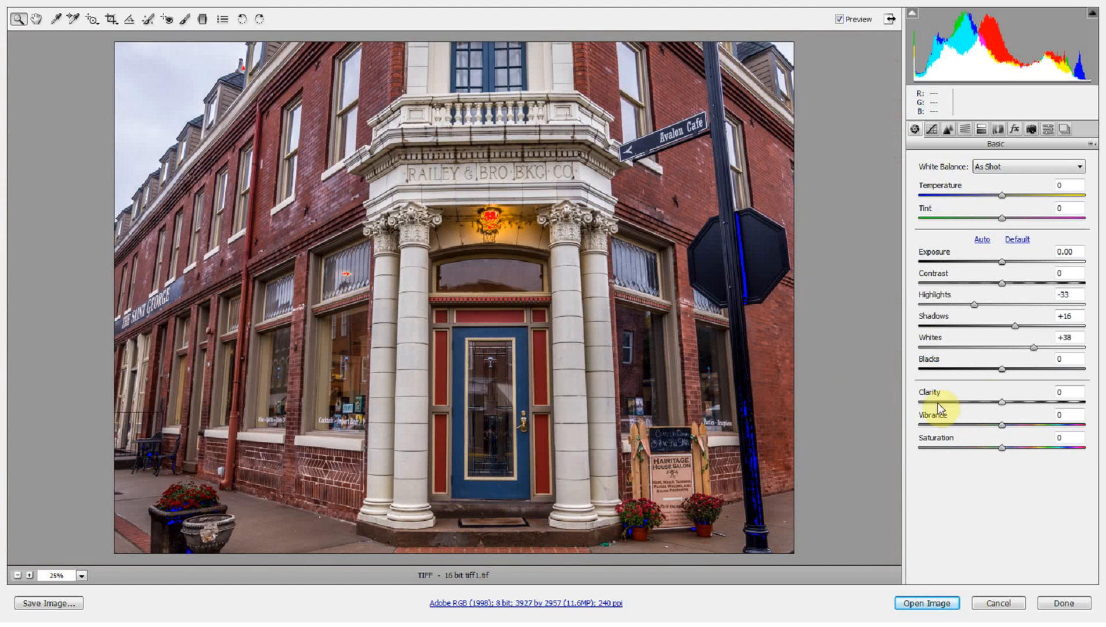
pyautogui.moveTo(1066, 354); pyautogui.dragTo(1101, 347)
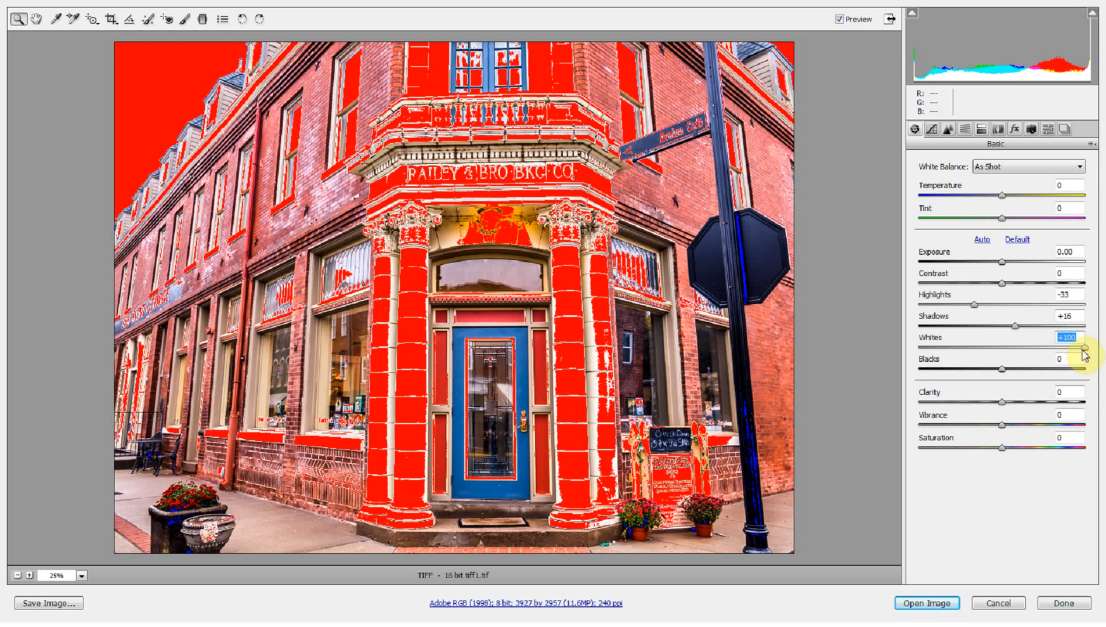
pyautogui.moveTo(1083, 349); pyautogui.dragTo(1052, 353)
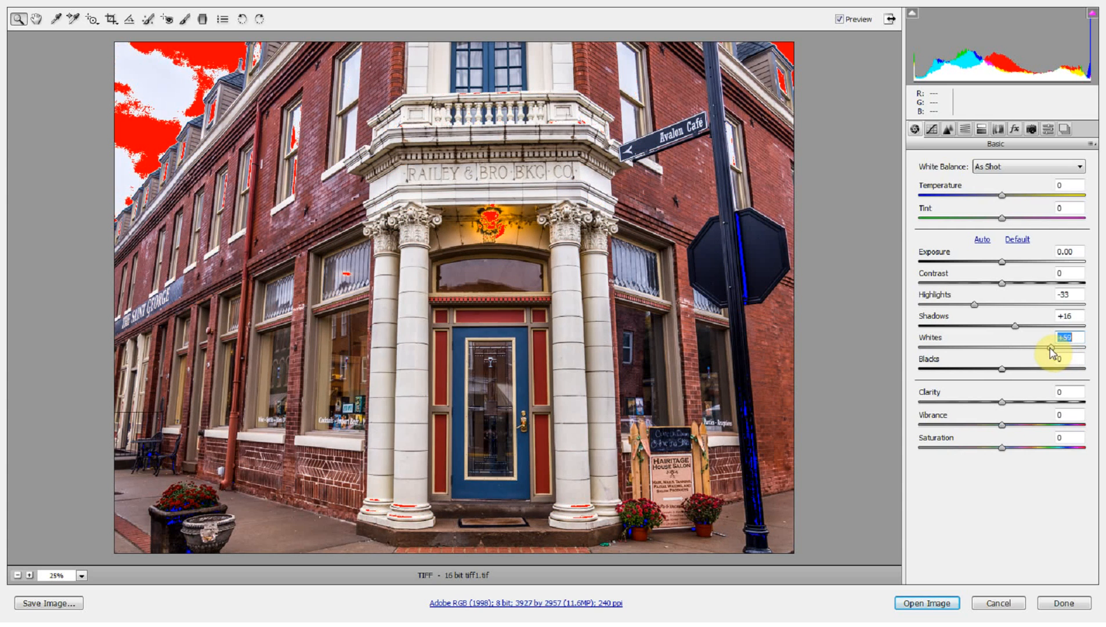
# Step: Lower Blacks, ease them back to -11, and hide the clipping warnings to check the stop sign's dark detail
pyautogui.click(1004, 368)
pyautogui.moveTo(997, 369)
pyautogui.mouseDown()
pyautogui.moveTo(974, 372)
pyautogui.moveTo(985, 365)
pyautogui.mouseUp()
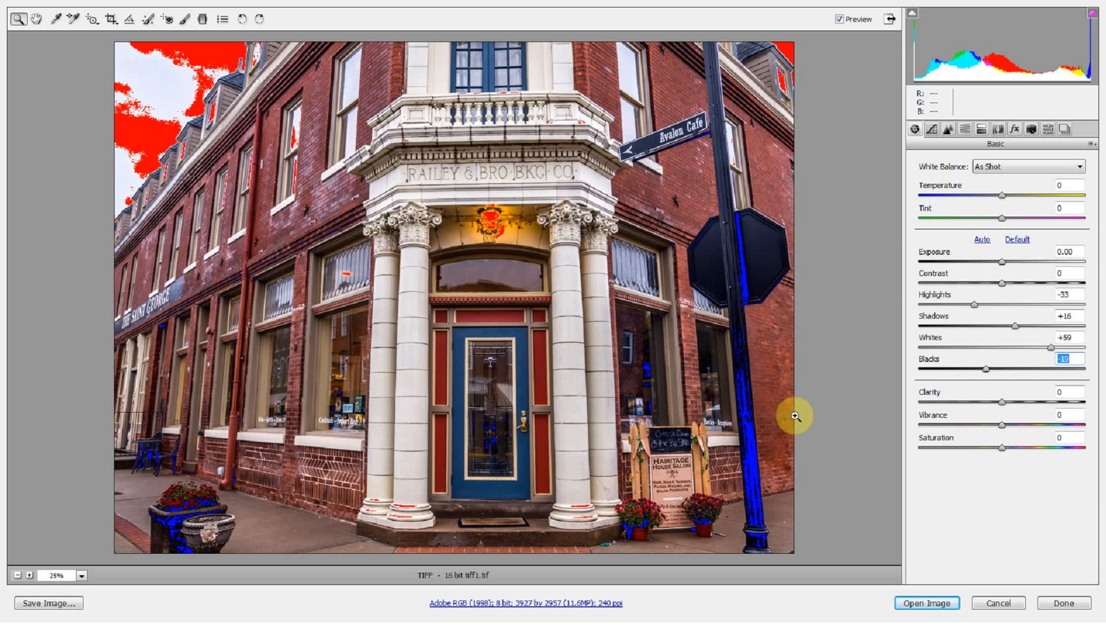
pyautogui.moveTo(984, 372); pyautogui.dragTo(989, 372)
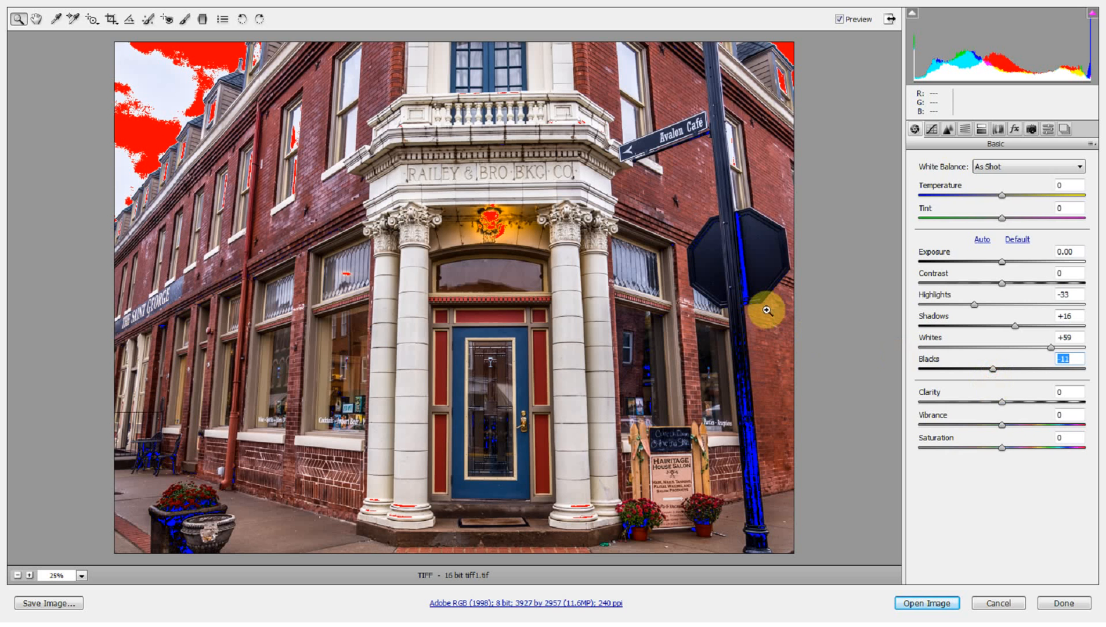
pyautogui.press('o')
pyautogui.press('u')
pyautogui.moveTo(728, 239); pyautogui.dragTo(804, 330)
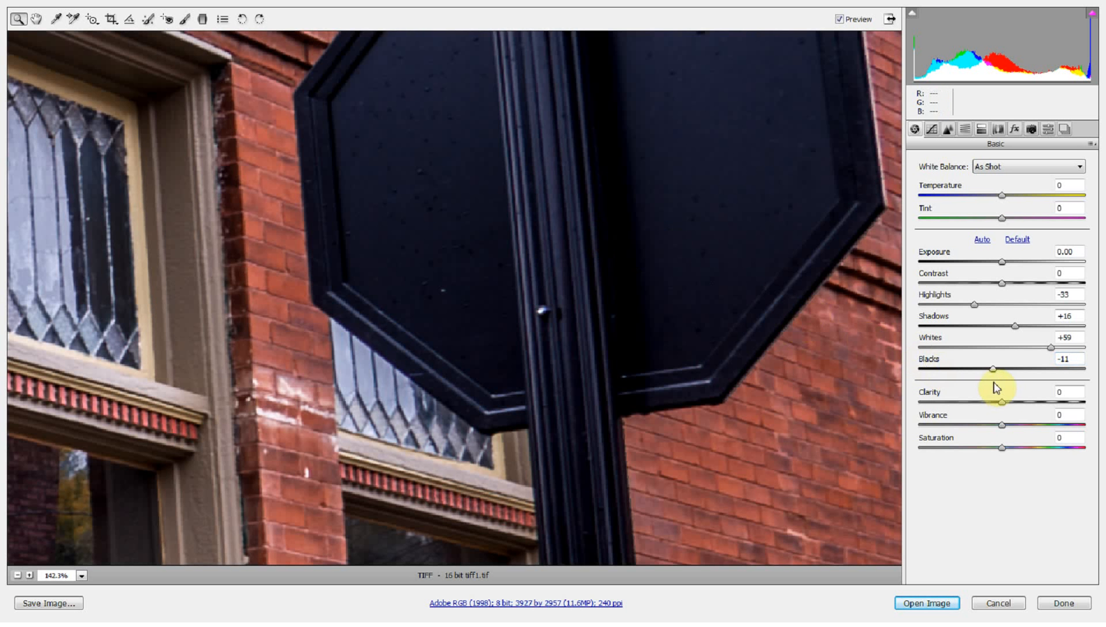
# Step: Try much deeper Blacks, undo that, and set Blacks to -18 with the clipping warnings off
pyautogui.press('u')
pyautogui.moveTo(993, 369); pyautogui.dragTo(906, 373)
pyautogui.hotkey('ctrl', 'z')
pyautogui.press('u')
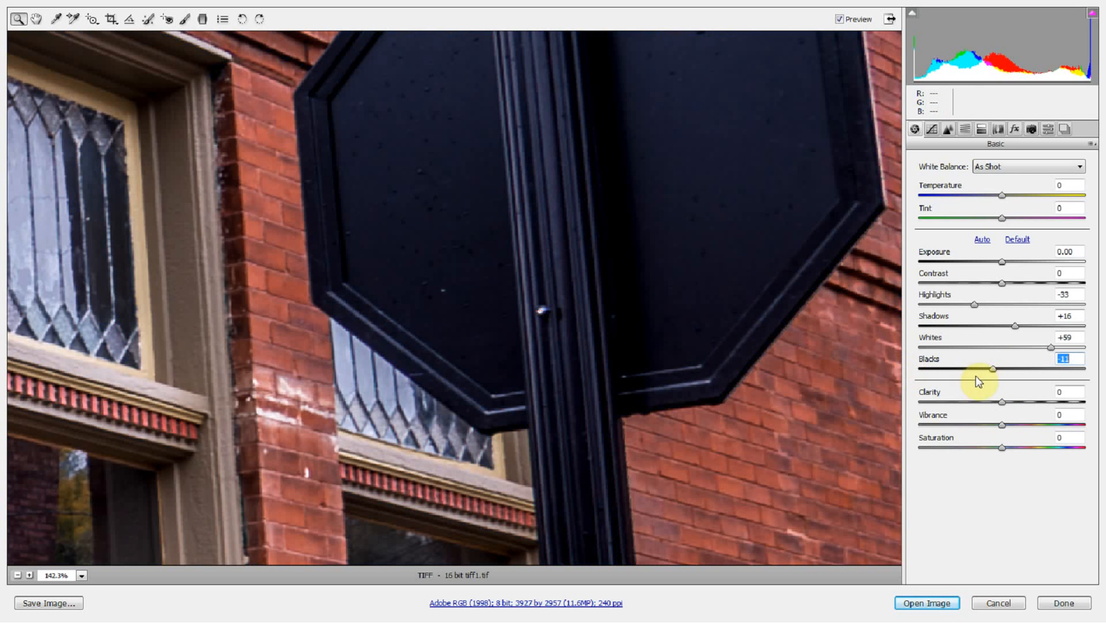
pyautogui.moveTo(993, 372)
pyautogui.mouseDown()
pyautogui.moveTo(892, 370)
pyautogui.moveTo(992, 376)
pyautogui.moveTo(984, 372)
pyautogui.mouseUp()
pyautogui.rightClick(576, 265)
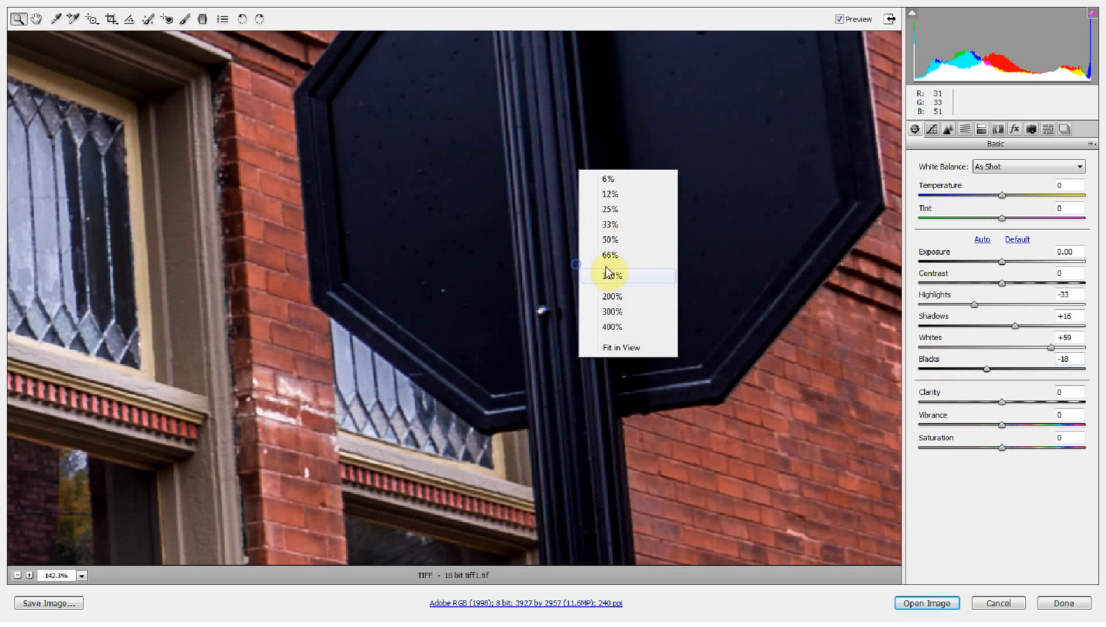
pyautogui.click(618, 213)
pyautogui.press('o')
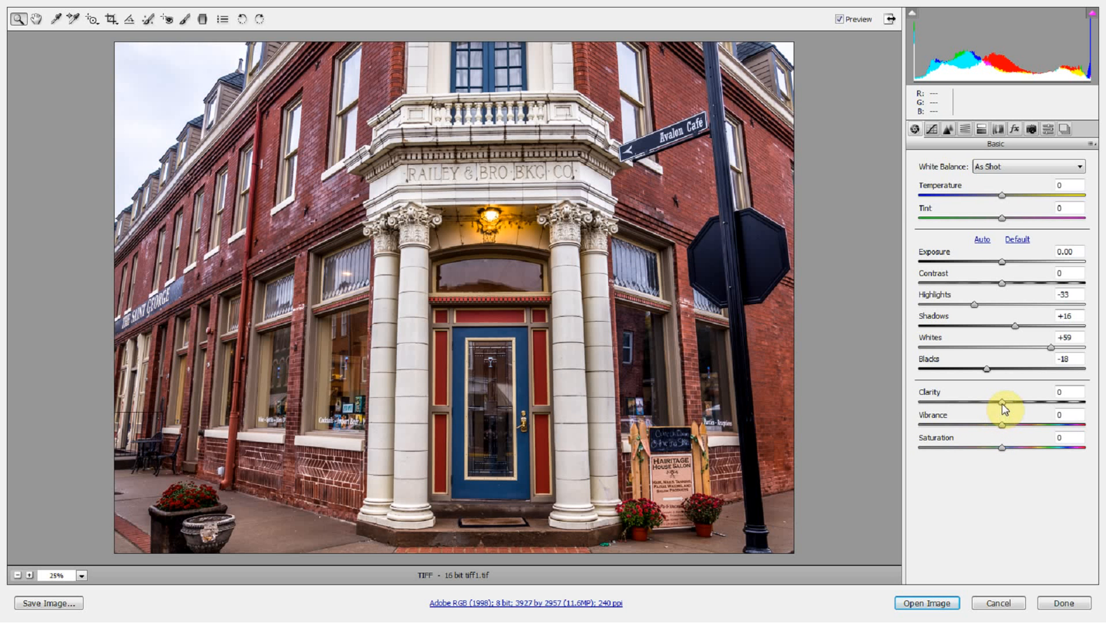
# Step: Set Clarity to +33 and Vibrance to +3, and open the adjusted photo in Photoshop
pyautogui.moveTo(1004, 406); pyautogui.dragTo(1028, 406)
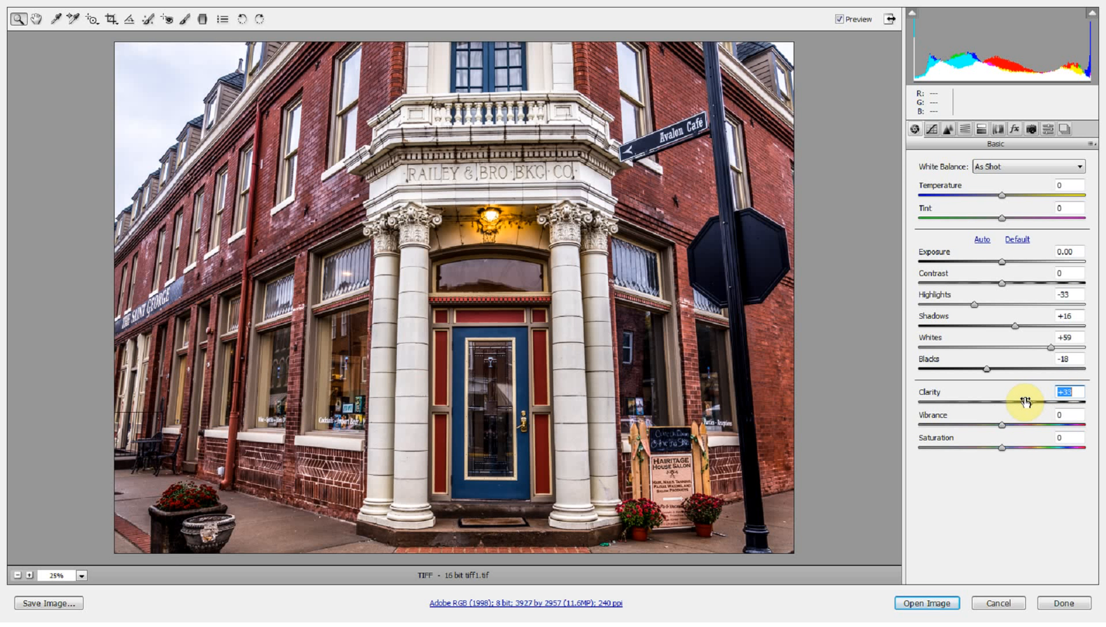
pyautogui.moveTo(1025, 402); pyautogui.dragTo(1013, 428)
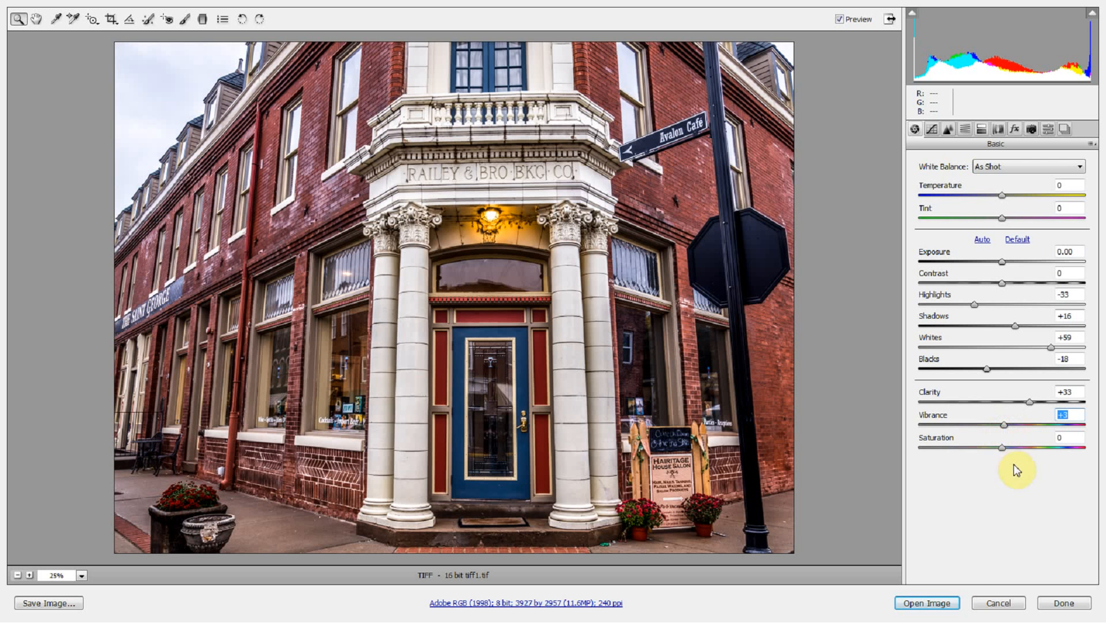
pyautogui.click(928, 603)
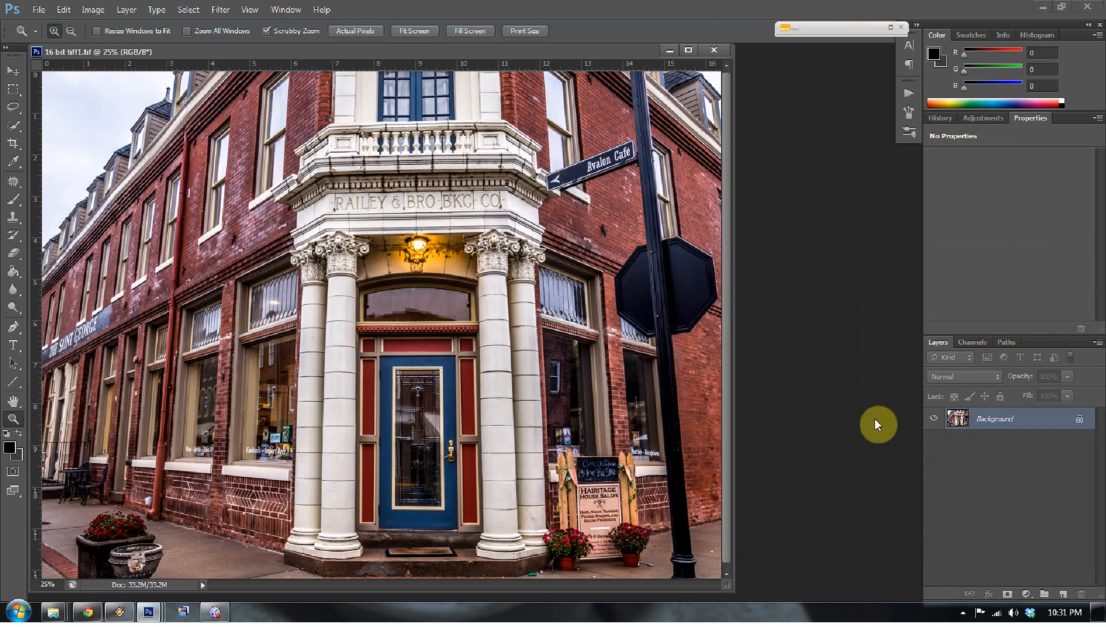
# Step: Examine the stop sign, pole and brickwork up close, and return to the whole photo
pyautogui.rightClick(480, 272)
pyautogui.click(498, 287)
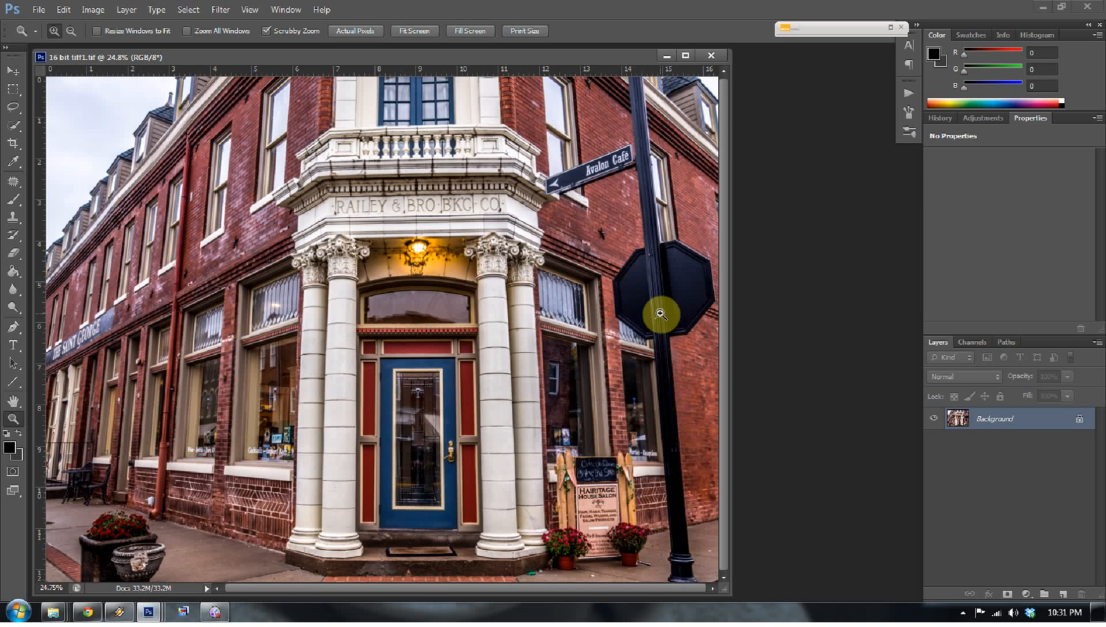
pyautogui.moveTo(661, 313); pyautogui.dragTo(721, 358)
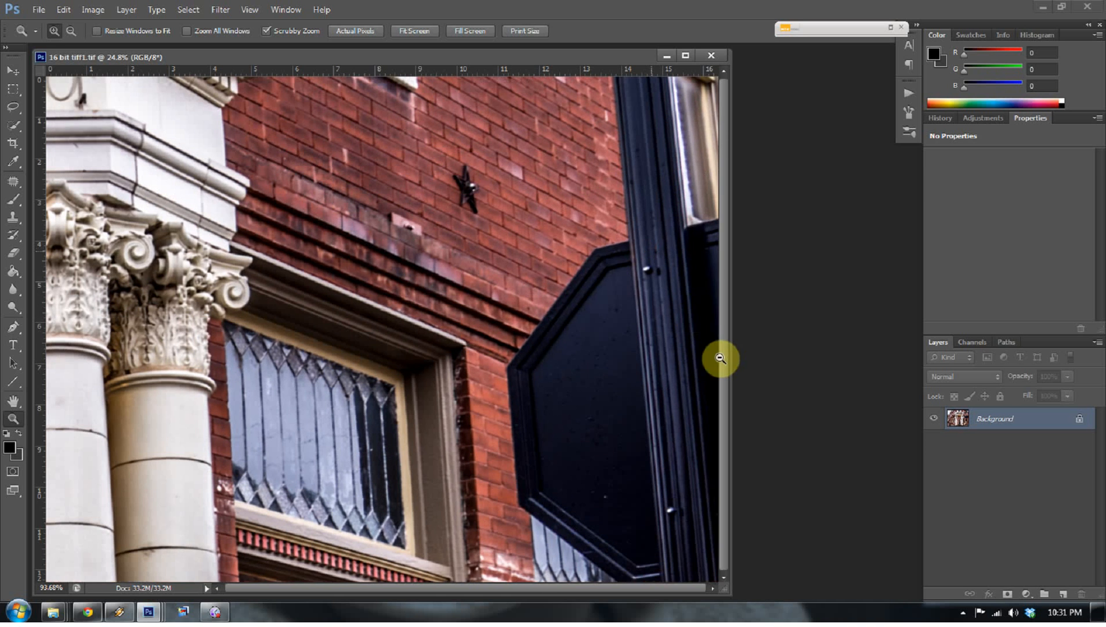
pyautogui.rightClick(564, 364)
pyautogui.click(583, 370)
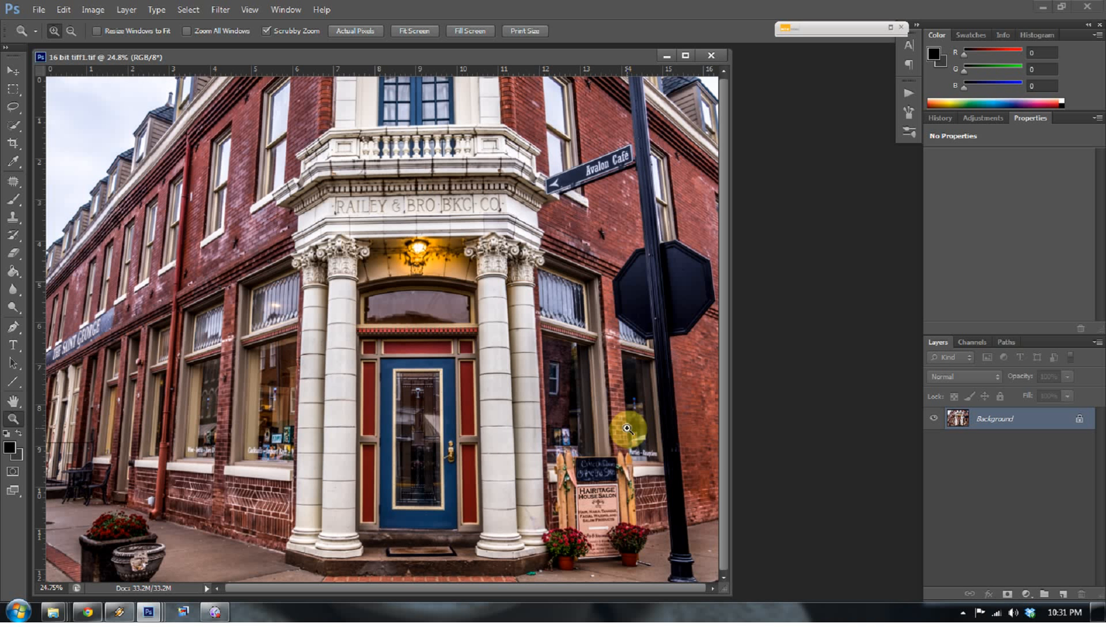
# Step: Run the ***THE WORKS*** action from the Post Processing Actions set on the photo
pyautogui.click(909, 93)
pyautogui.click(752, 152)
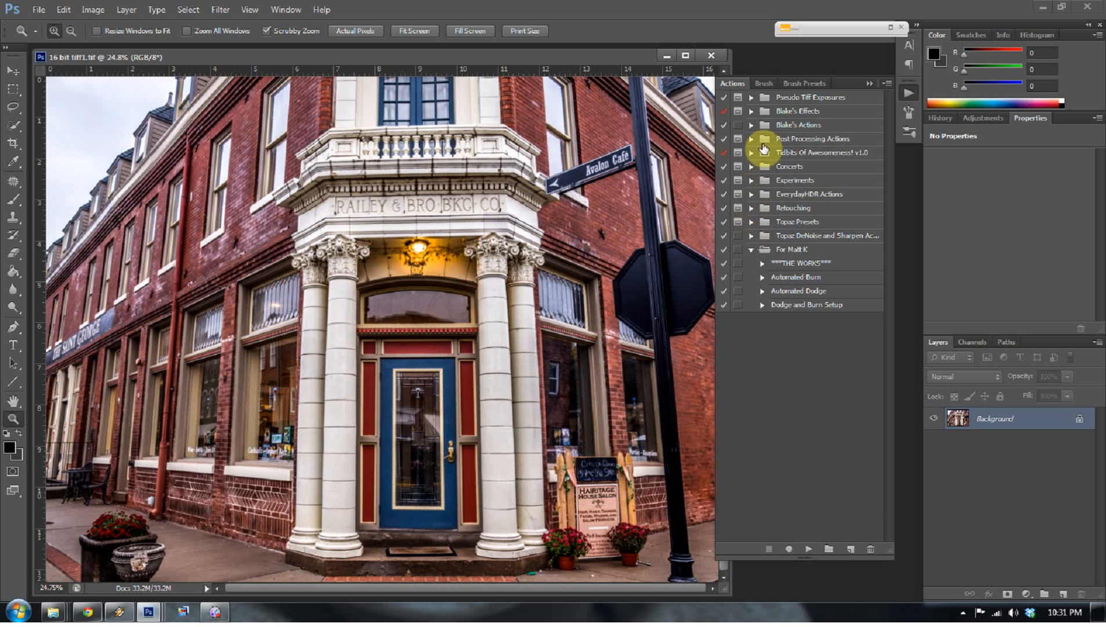
pyautogui.click(751, 139)
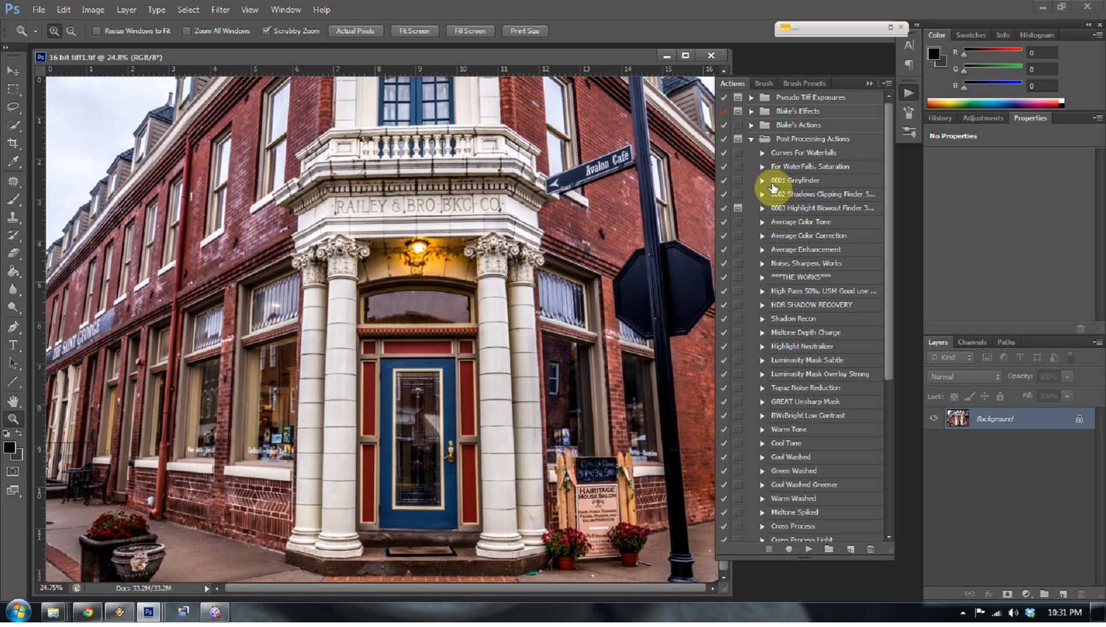
pyautogui.click(796, 278)
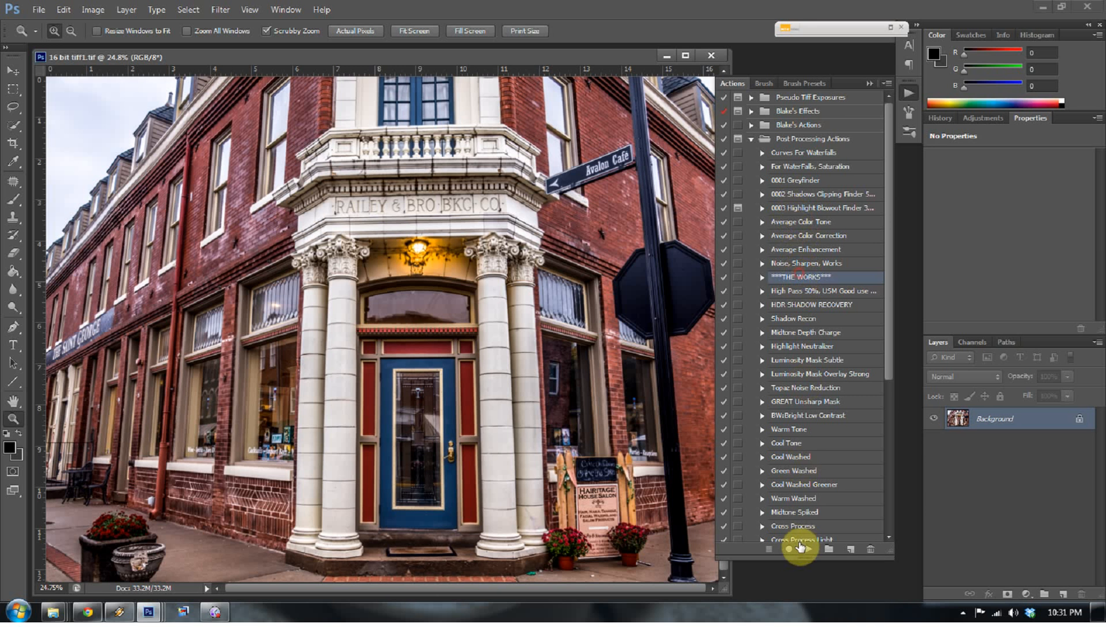
pyautogui.click(803, 549)
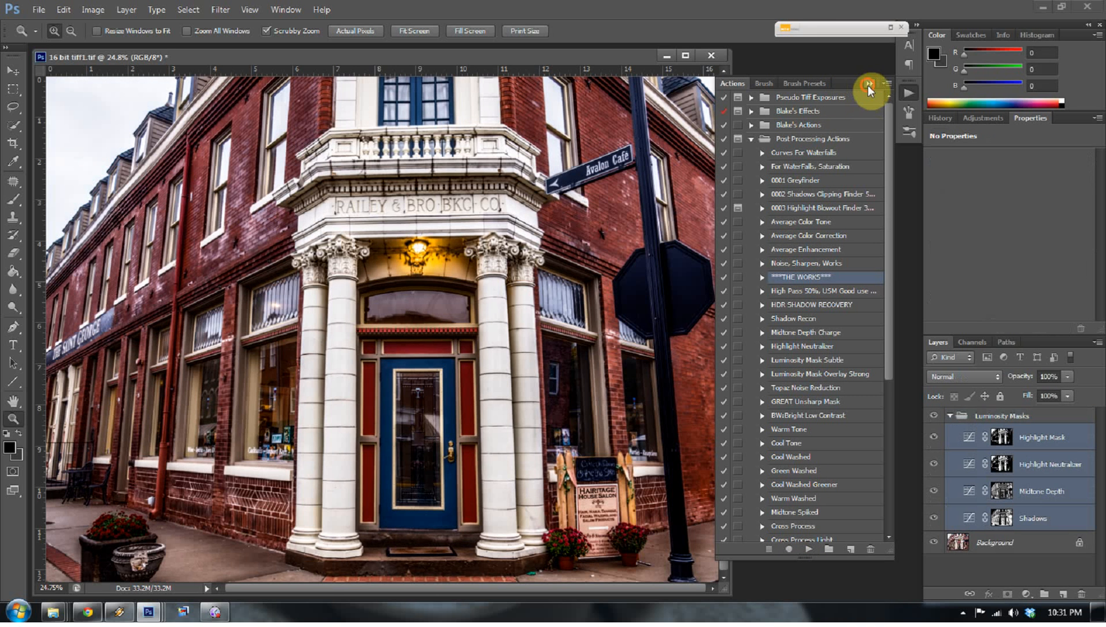
pyautogui.click(870, 87)
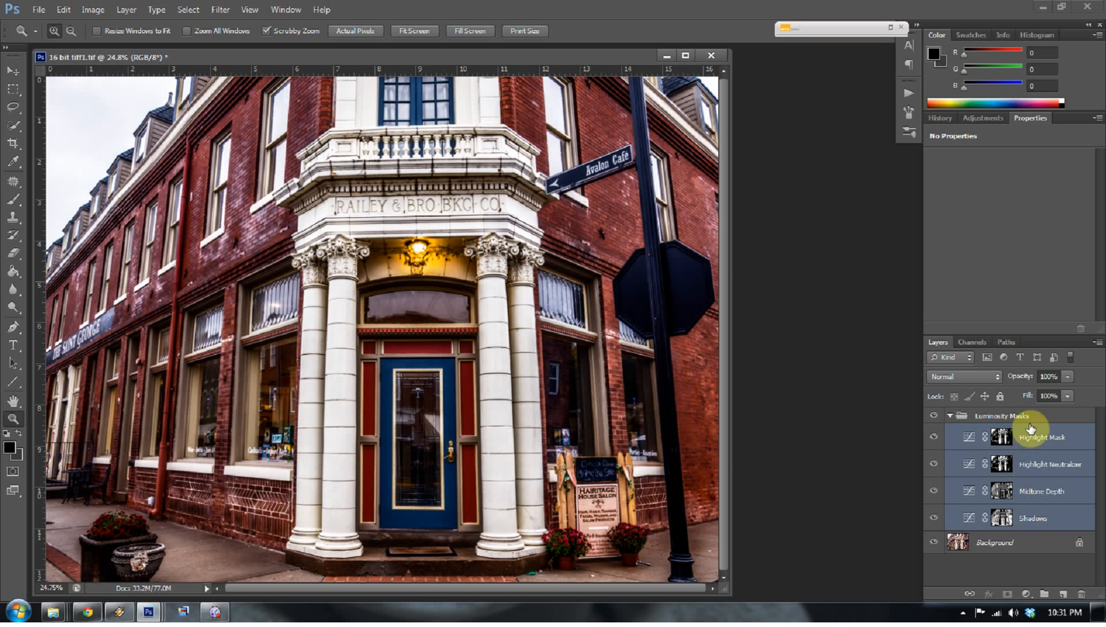
# Step: Compare the photo with and without the Shadows luminosity mask layer
pyautogui.click(934, 518)
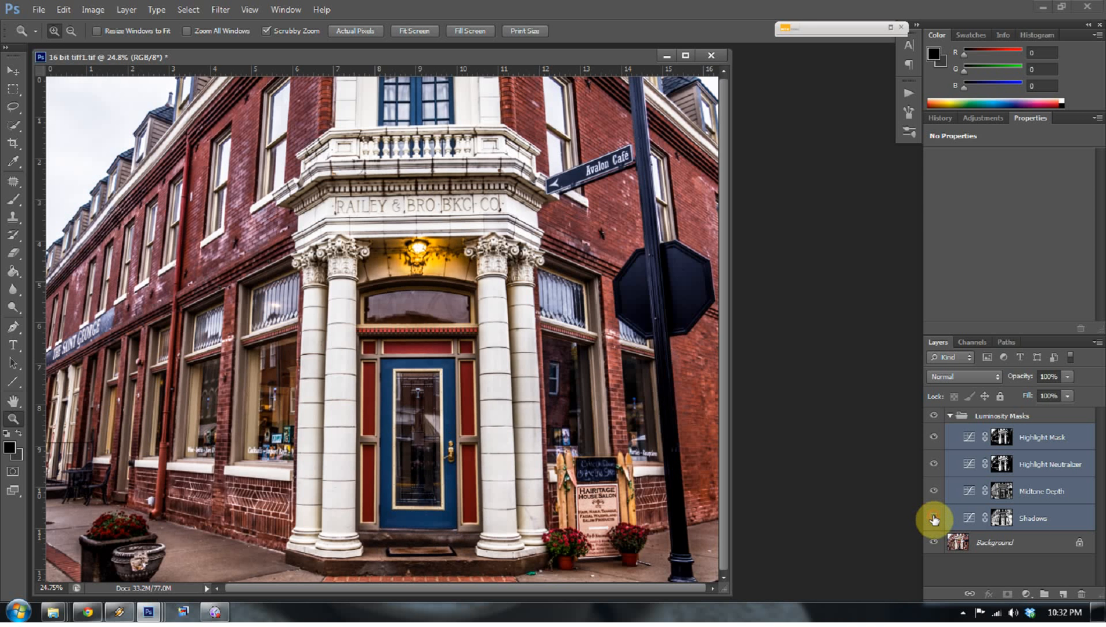
pyautogui.click(932, 518)
pyautogui.click(931, 517)
pyautogui.click(930, 517)
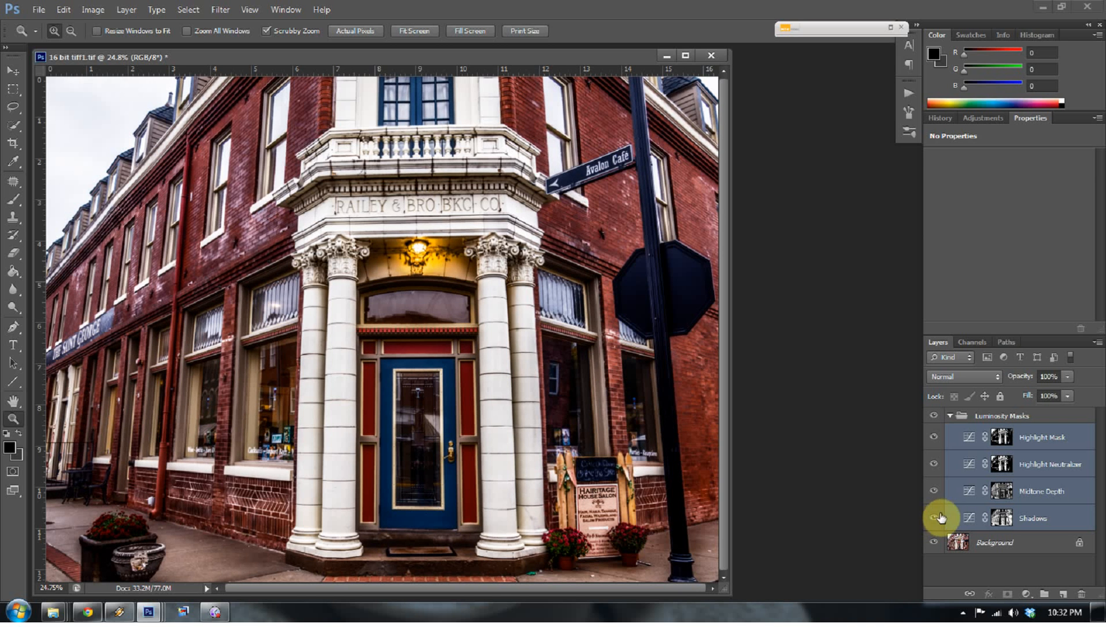
# Step: Inspect the Shadows layer's curve and mask overlay, and check the Midtone Depth, Highlight Neutralizer and Highlight Mask layer masks
pyautogui.click(979, 518)
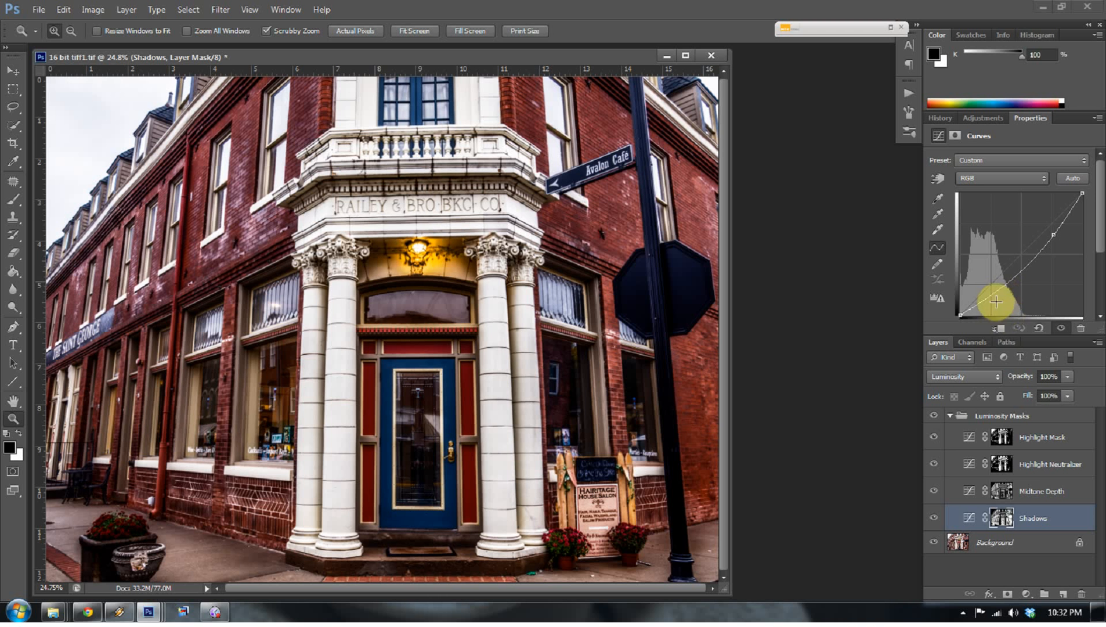
pyautogui.click(1005, 519)
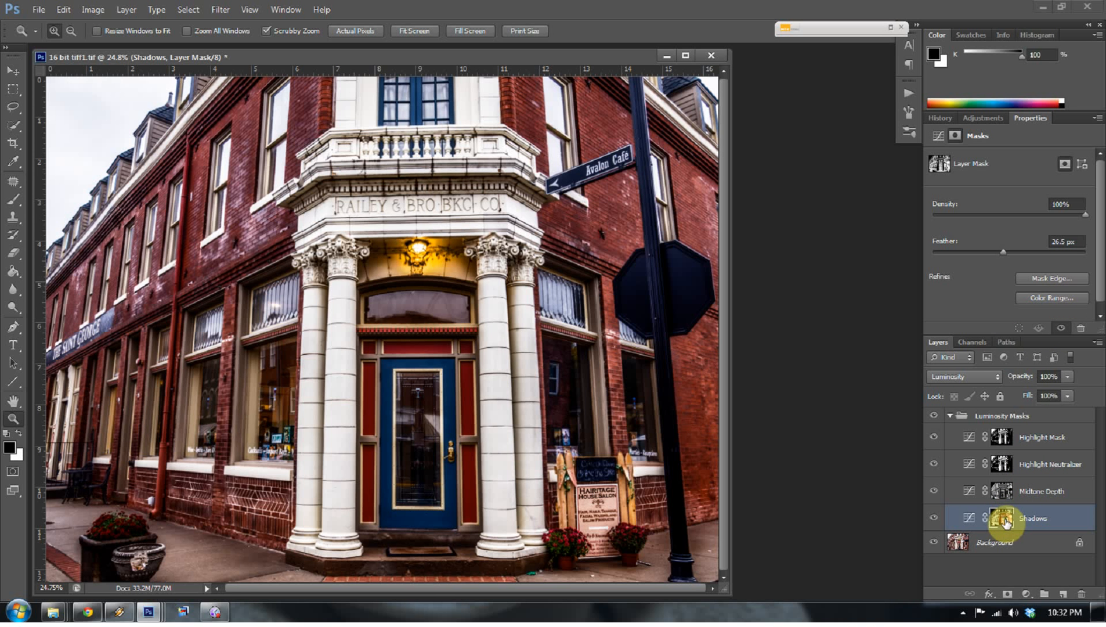
pyautogui.press('\\')
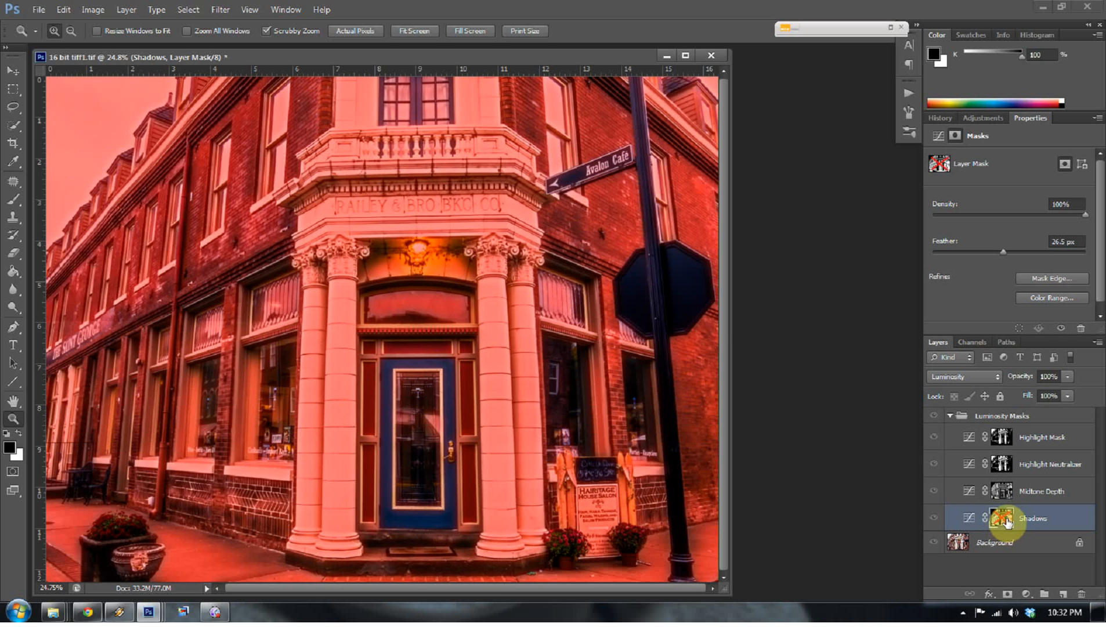
pyautogui.press('\\')
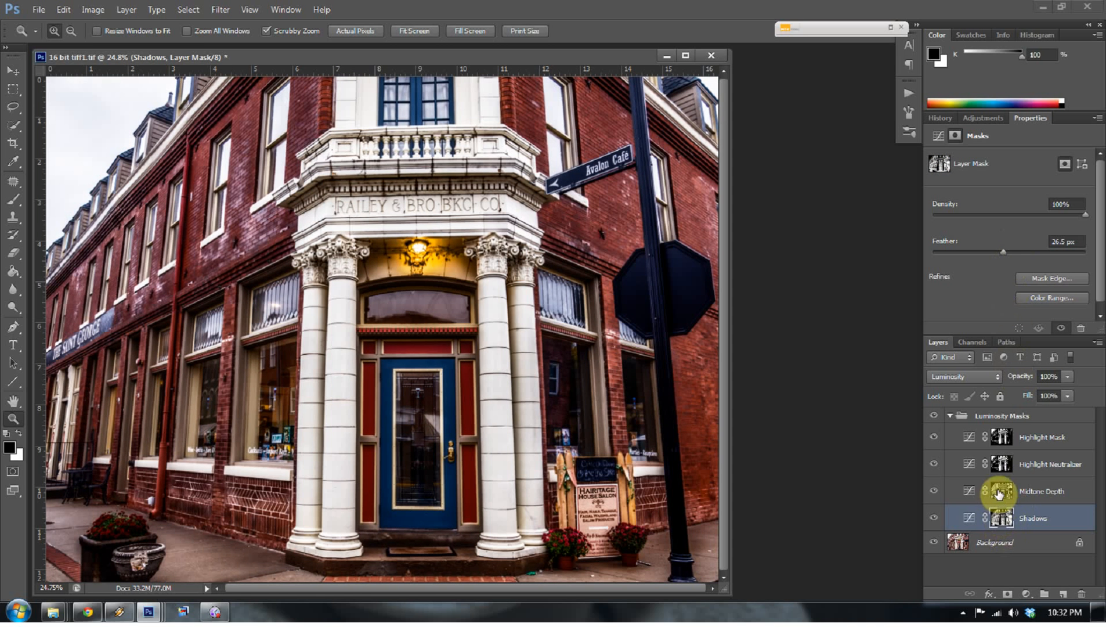
pyautogui.click(1005, 496)
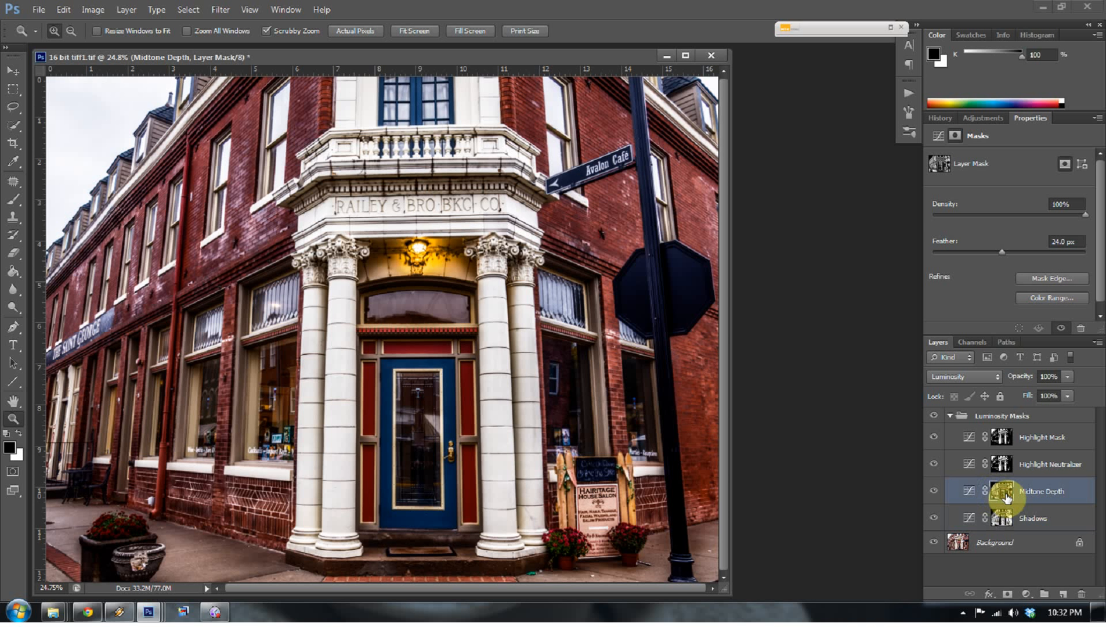
pyautogui.click(1001, 464)
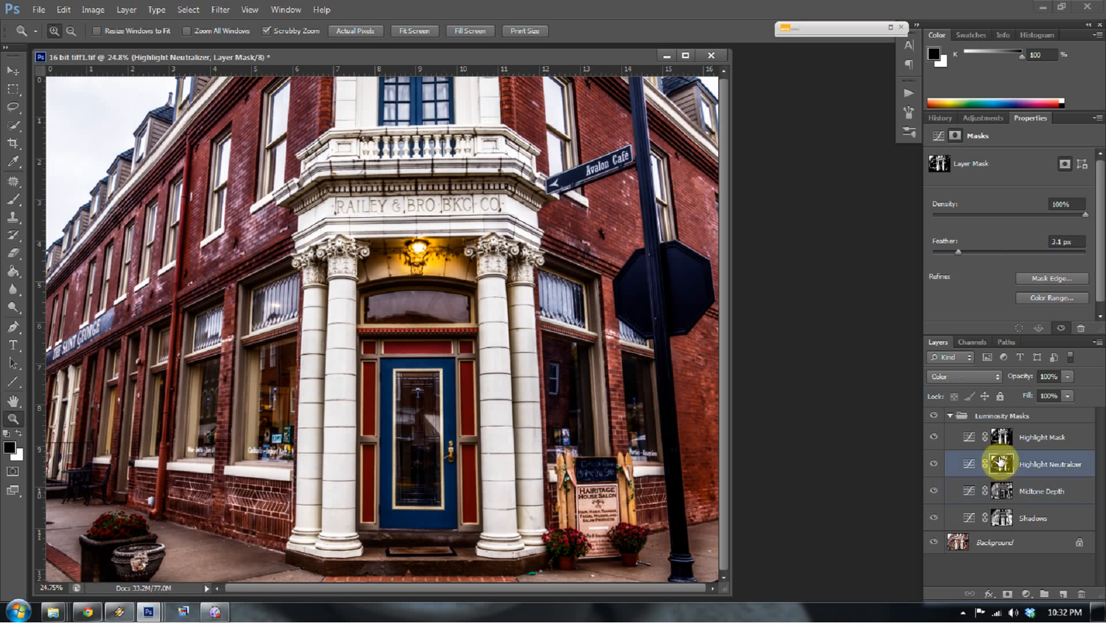
pyautogui.click(1000, 438)
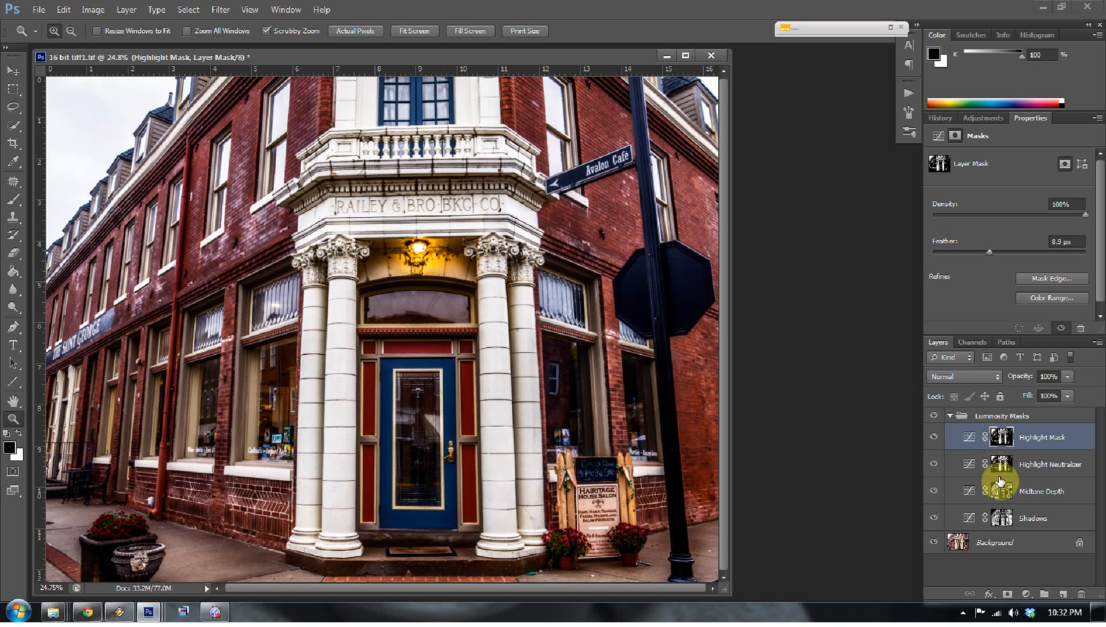
# Step: Reduce the Shadows layer's Fill to 33% and collapse the Luminosity Masks group
pyautogui.click(967, 520)
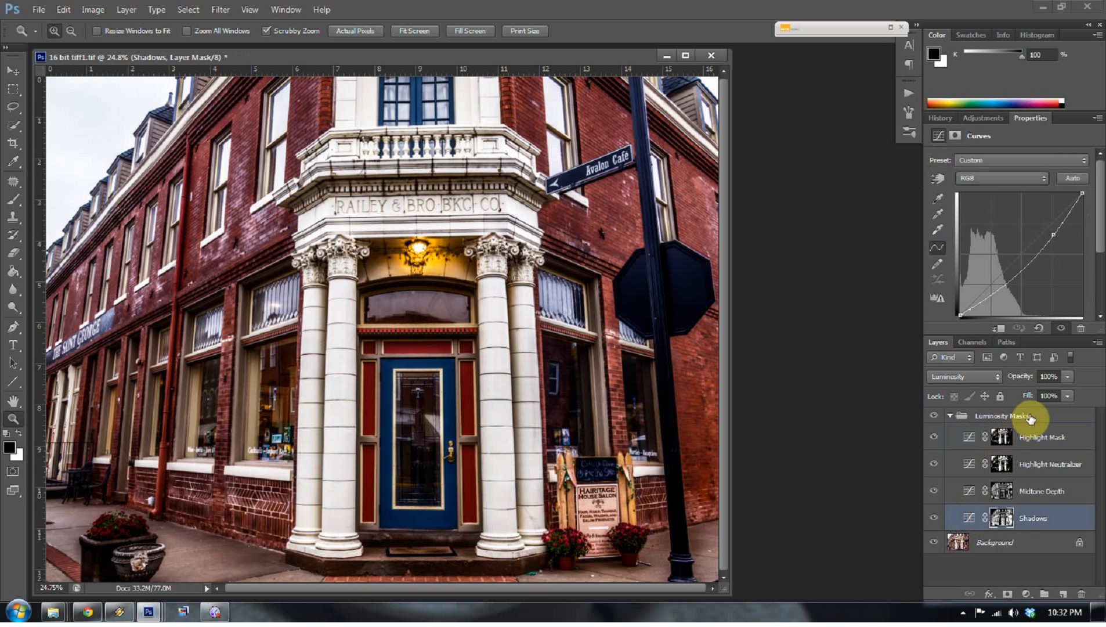
pyautogui.click(1066, 396)
pyautogui.moveTo(1041, 417); pyautogui.dragTo(1037, 418)
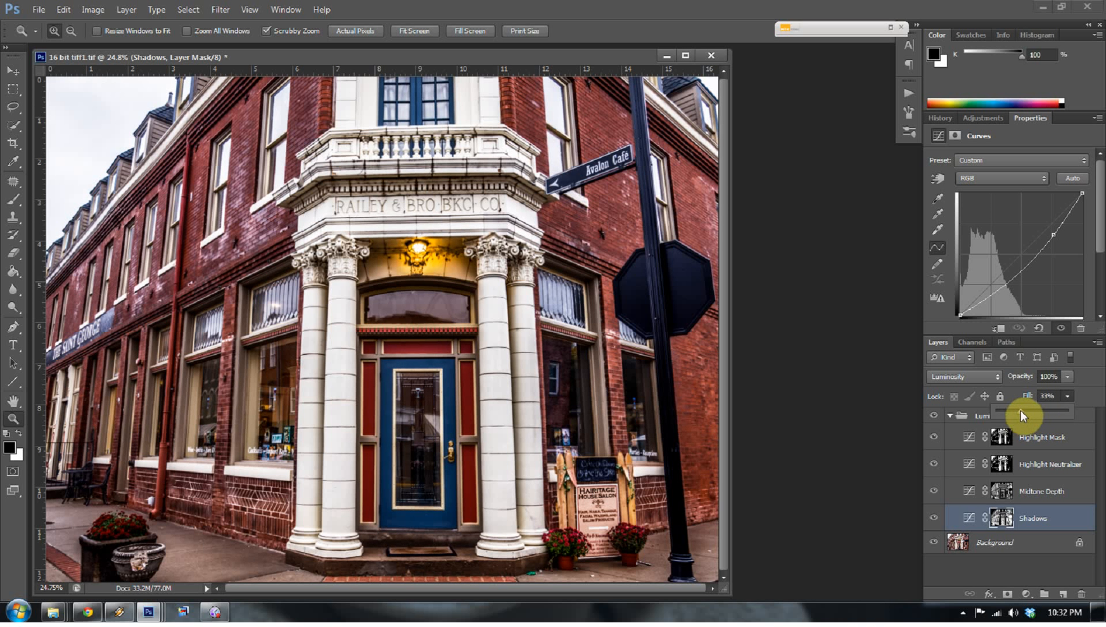
pyautogui.click(952, 415)
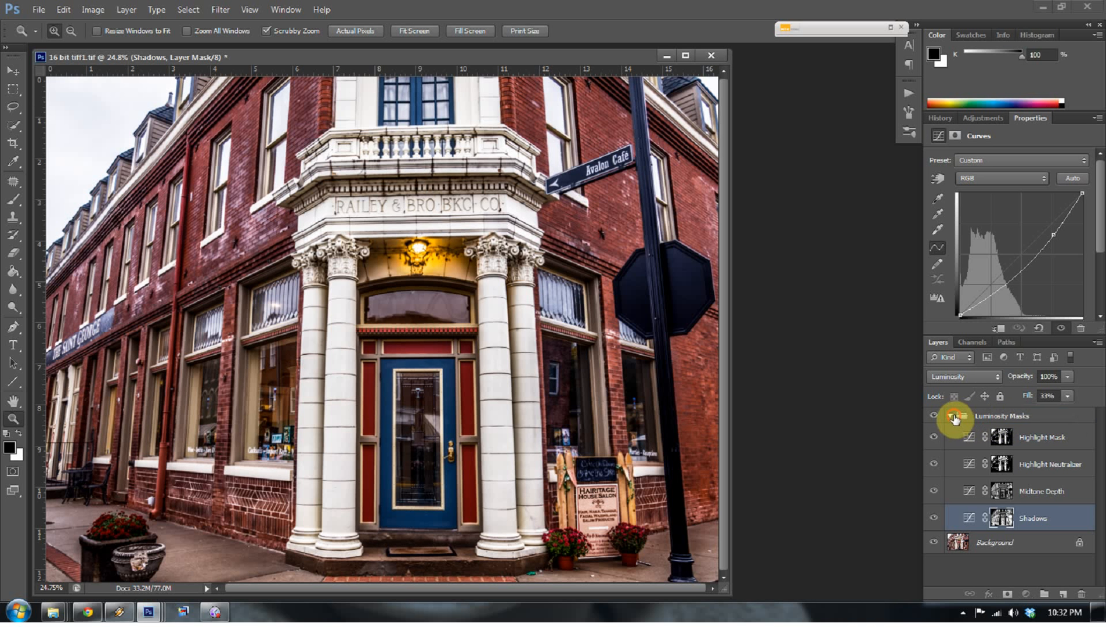
pyautogui.click(950, 416)
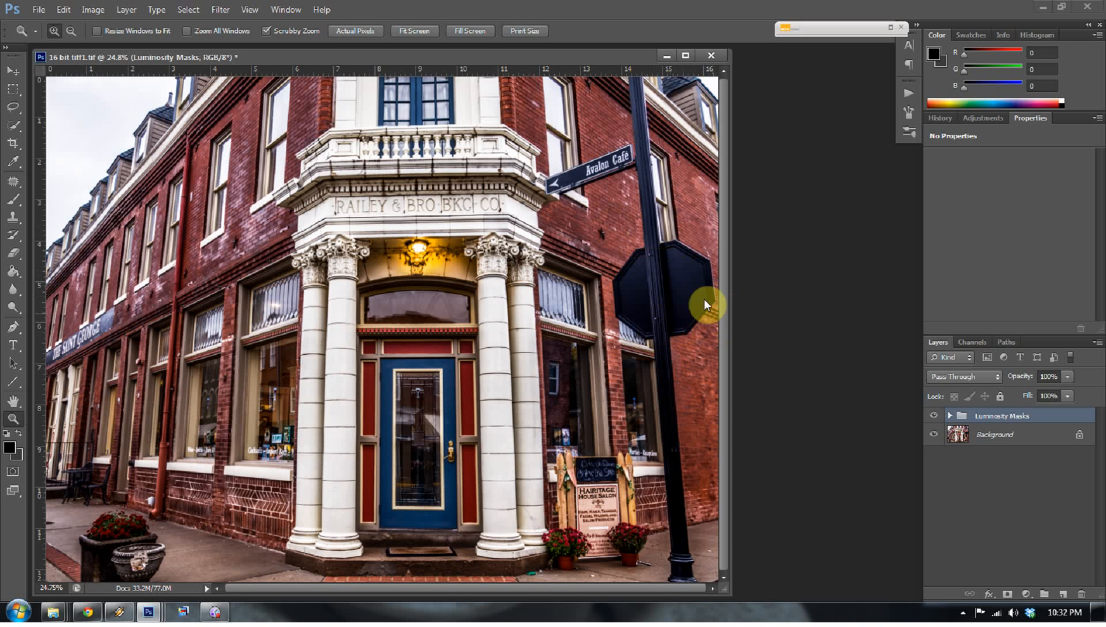
# Step: Add a Hue/Saturation adjustment layer above the luminosity masks, set the Blues Lightness to -48, and compare the result
pyautogui.click(1026, 594)
pyautogui.click(1010, 428)
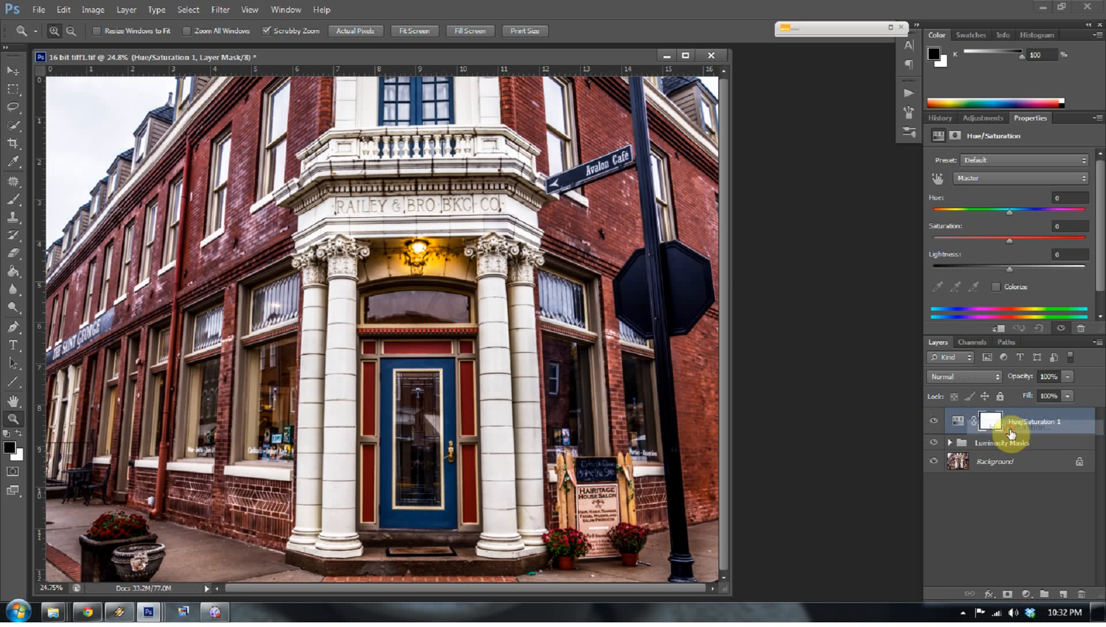
pyautogui.click(985, 178)
pyautogui.click(974, 252)
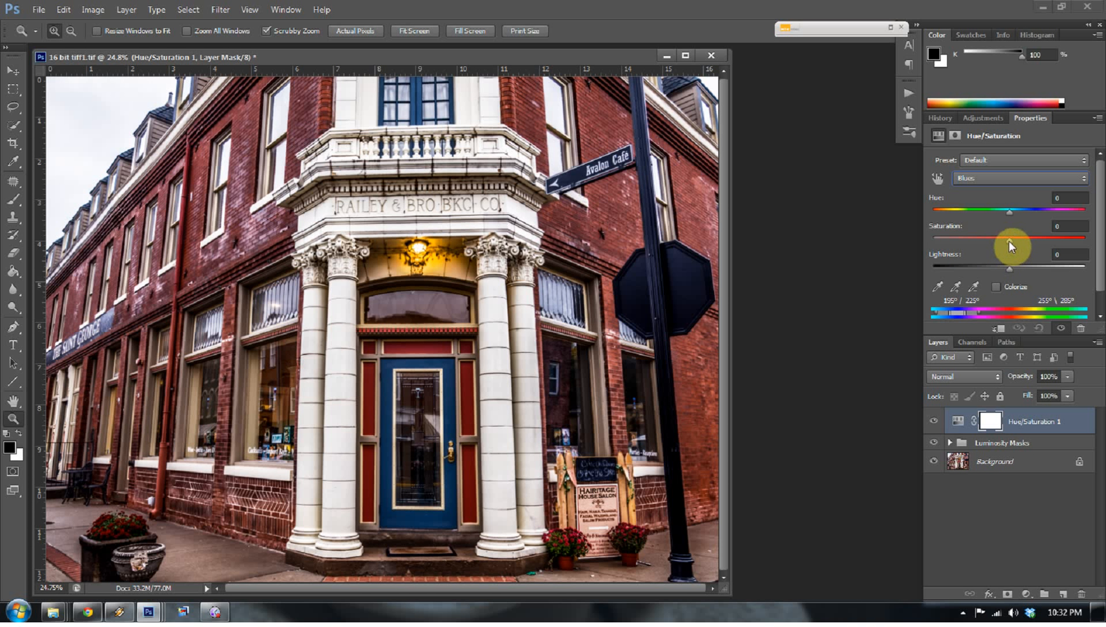
pyautogui.moveTo(1008, 267); pyautogui.dragTo(951, 269)
pyautogui.click(931, 419)
pyautogui.click(930, 419)
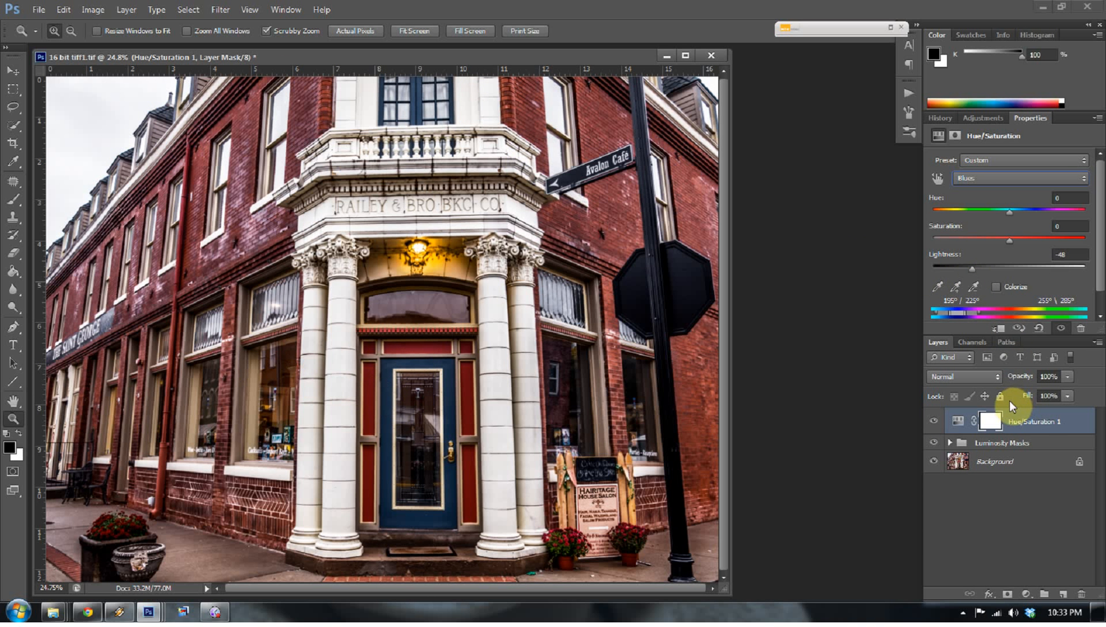
# Step: Paint black at 100% opacity on the Hue/Saturation mask over the door, windows and left building, and compare the result
pyautogui.click(990, 421)
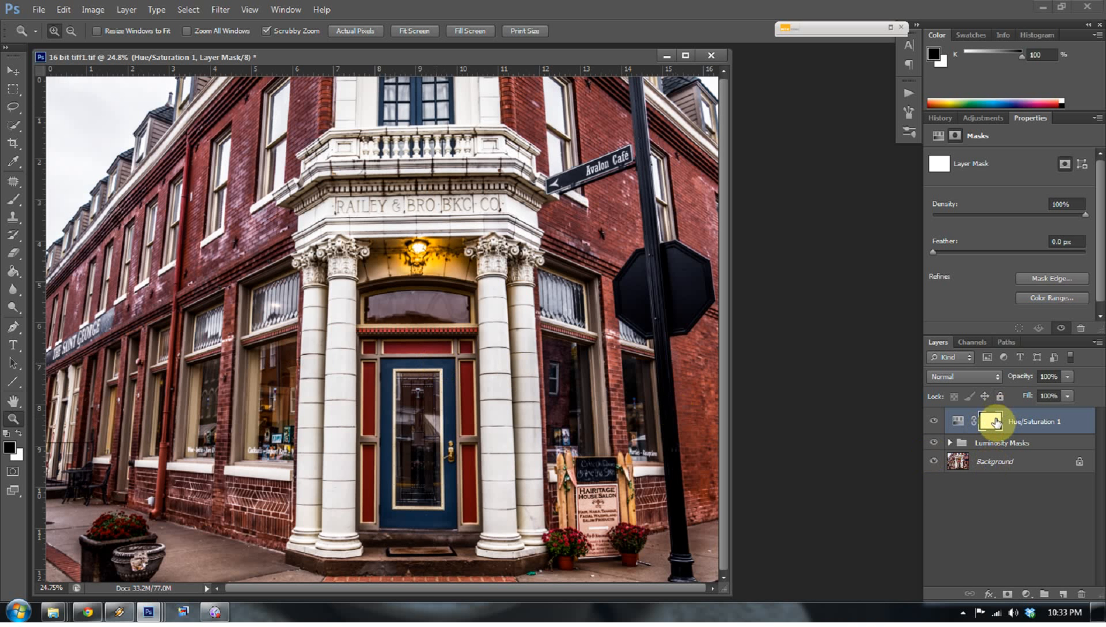
pyautogui.press('b')
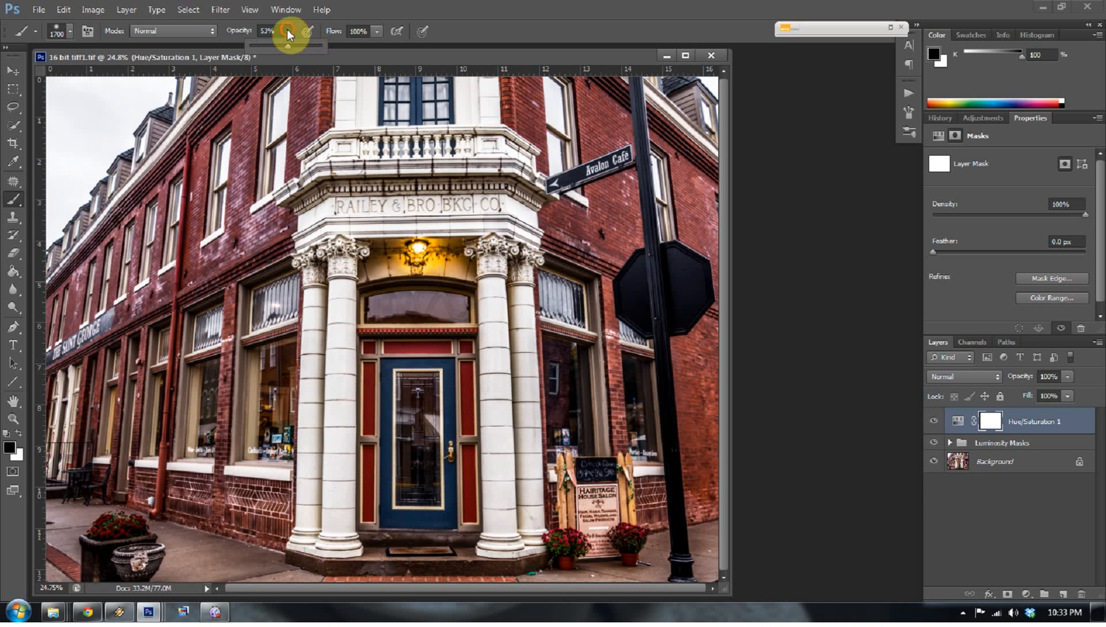
pyautogui.moveTo(314, 50); pyautogui.dragTo(323, 50)
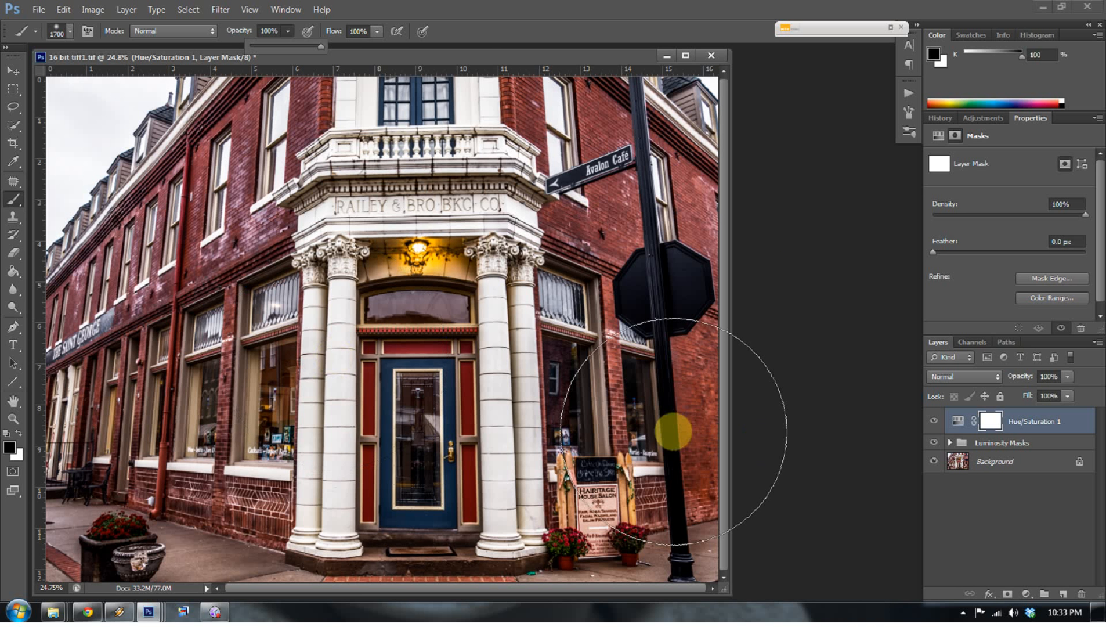
pyautogui.moveTo(415, 413)
pyautogui.mouseDown()
pyautogui.moveTo(415, 483)
pyautogui.moveTo(405, 354)
pyautogui.mouseUp()
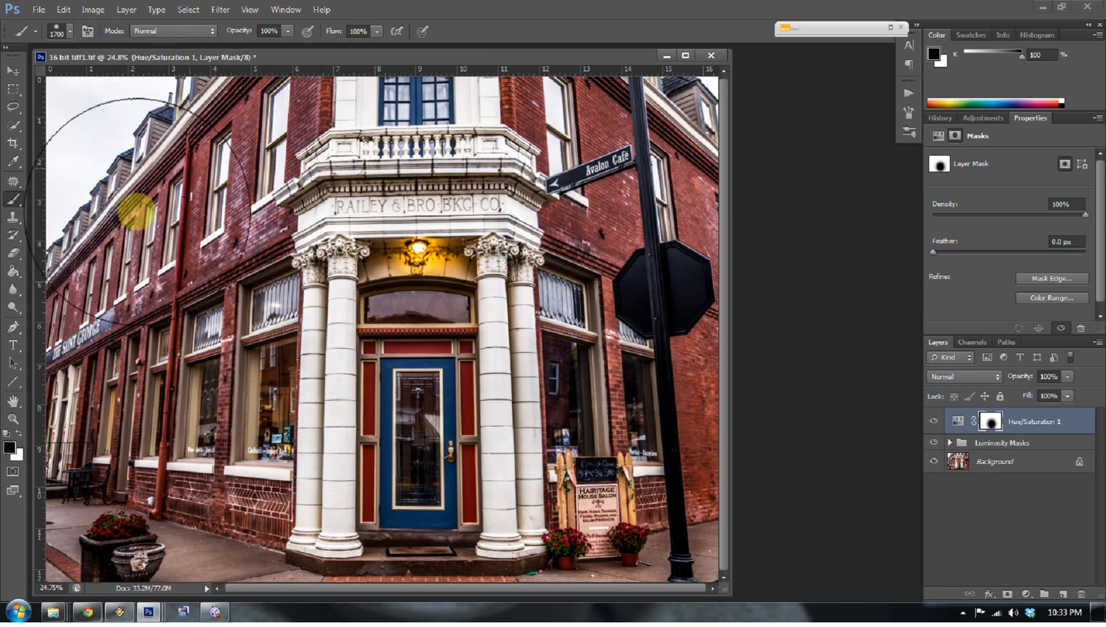
pyautogui.moveTo(121, 338)
pyautogui.mouseDown()
pyautogui.moveTo(145, 486)
pyautogui.moveTo(299, 520)
pyautogui.moveTo(357, 455)
pyautogui.moveTo(598, 455)
pyautogui.mouseUp()
pyautogui.click(938, 421)
pyautogui.click(938, 421)
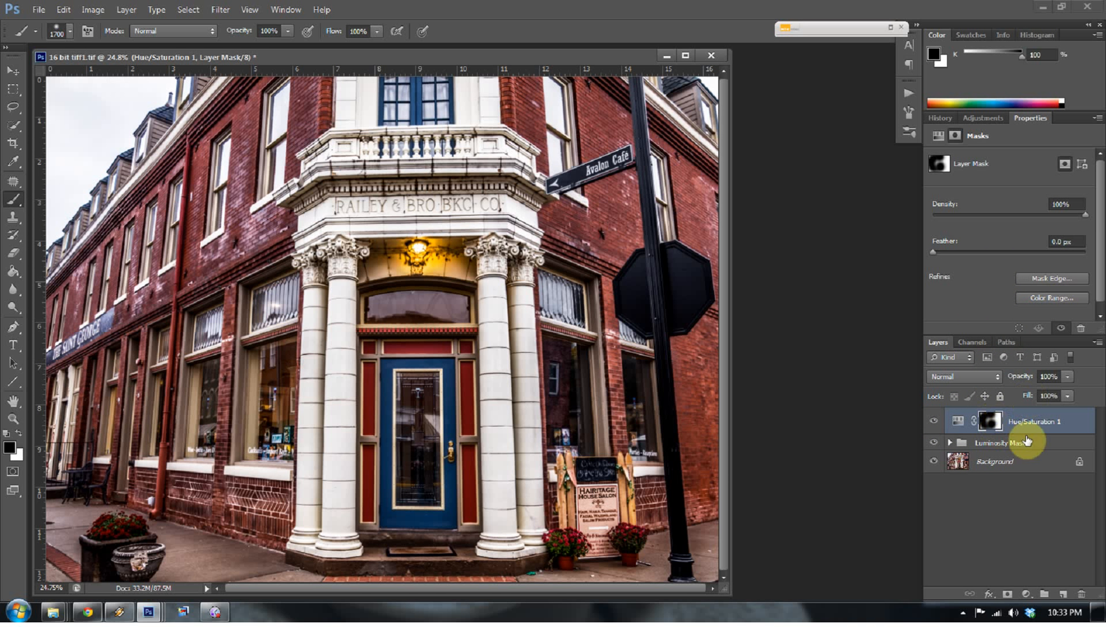
# Step: Rename the masked Hue/Saturation layer as "Blue to black"
pyautogui.doubleClick(1039, 422)
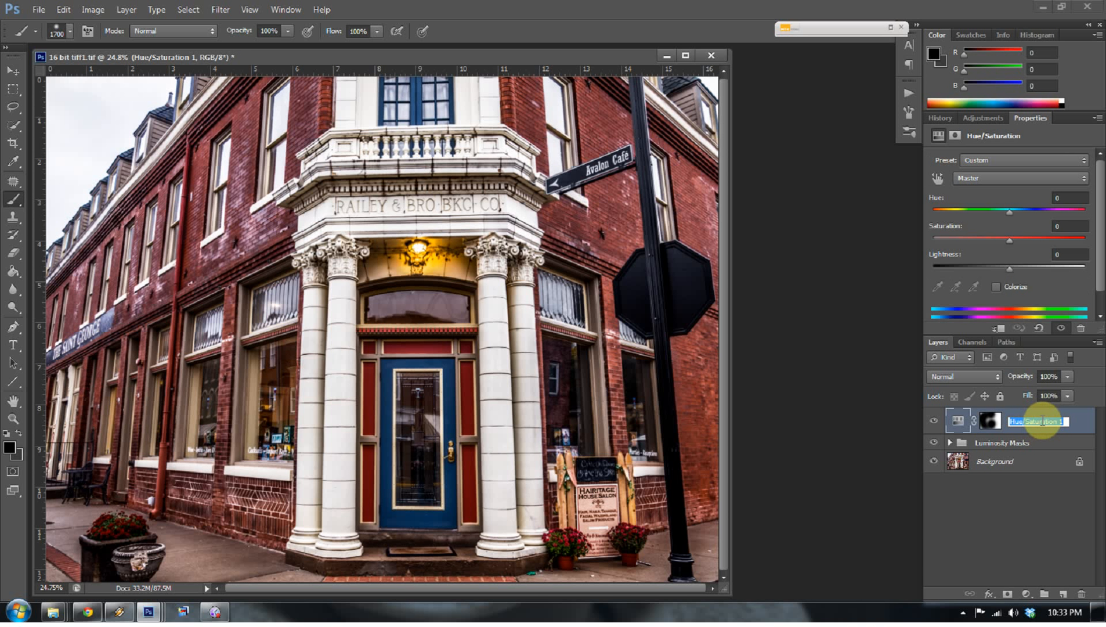
pyautogui.write('Blue')
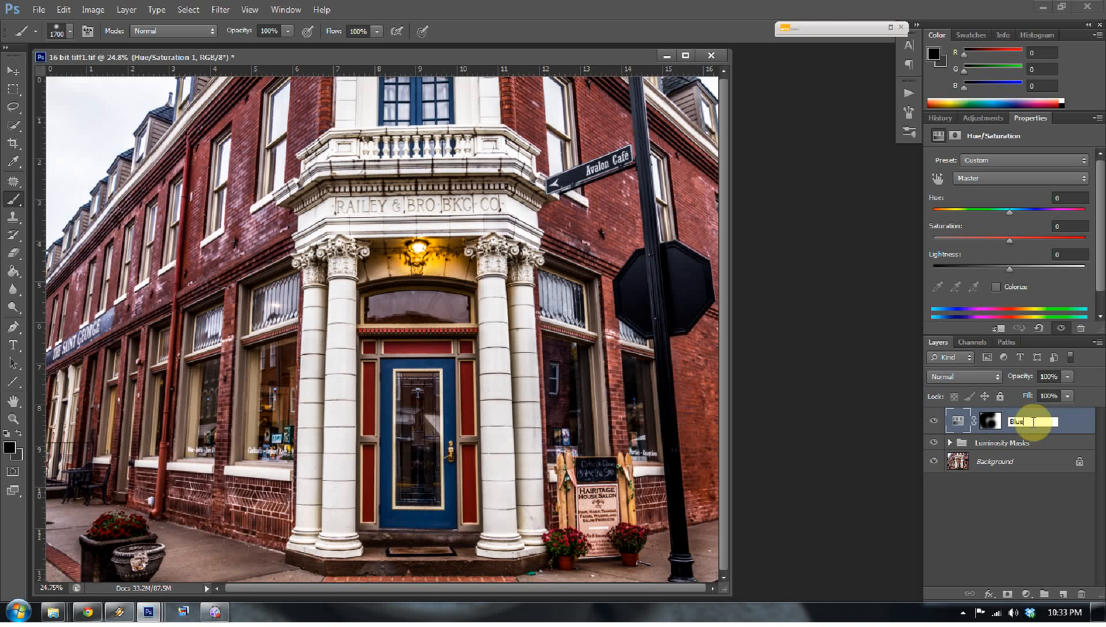
pyautogui.write(' to black')
pyautogui.press('Return')
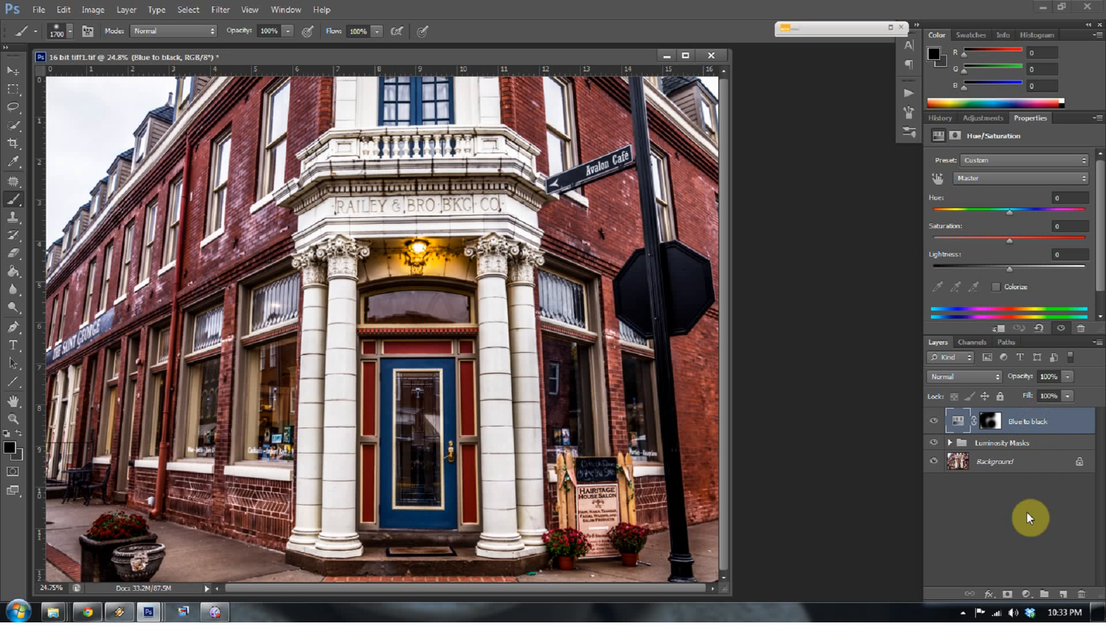
# Step: Add another Hue/Saturation layer above Blue to black and set its Reds Hue to +5, checking the brickwork up close
pyautogui.click(1025, 593)
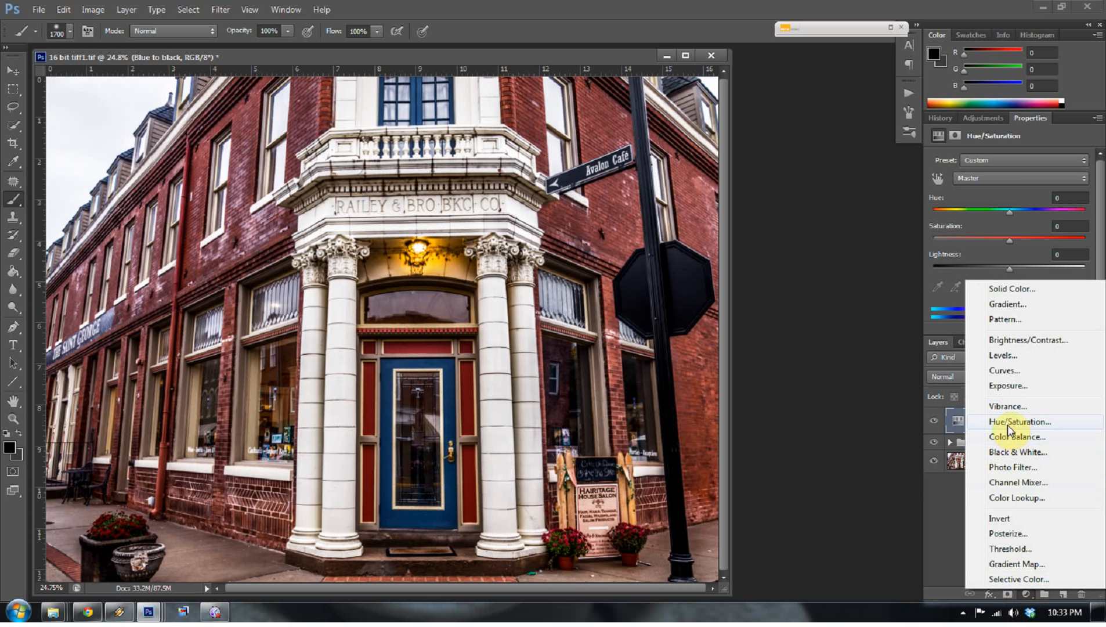
pyautogui.click(1008, 429)
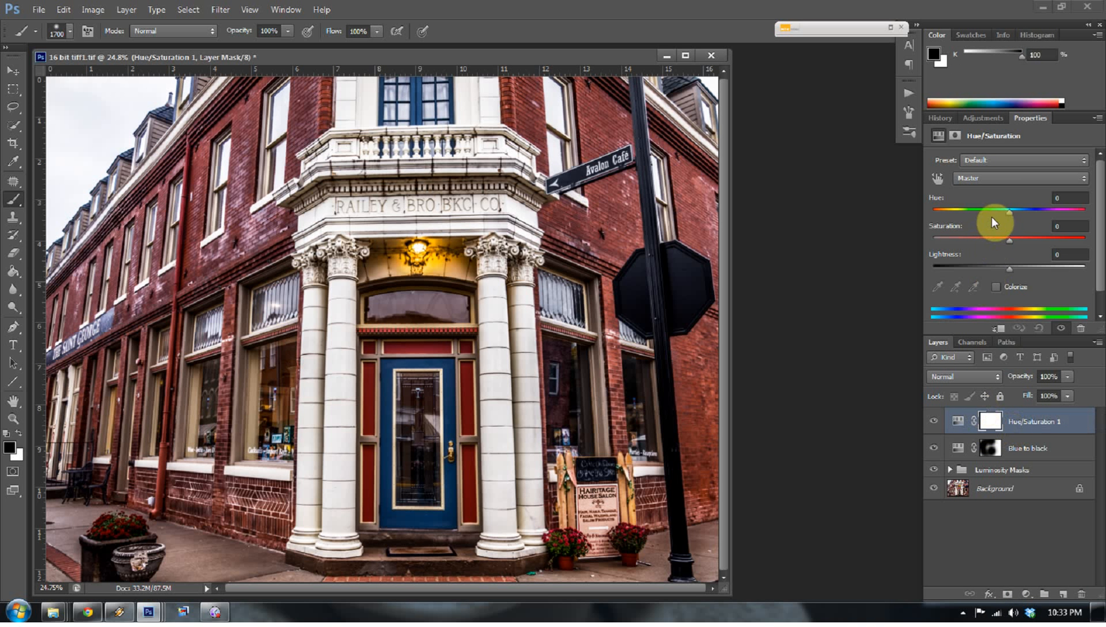
pyautogui.click(999, 180)
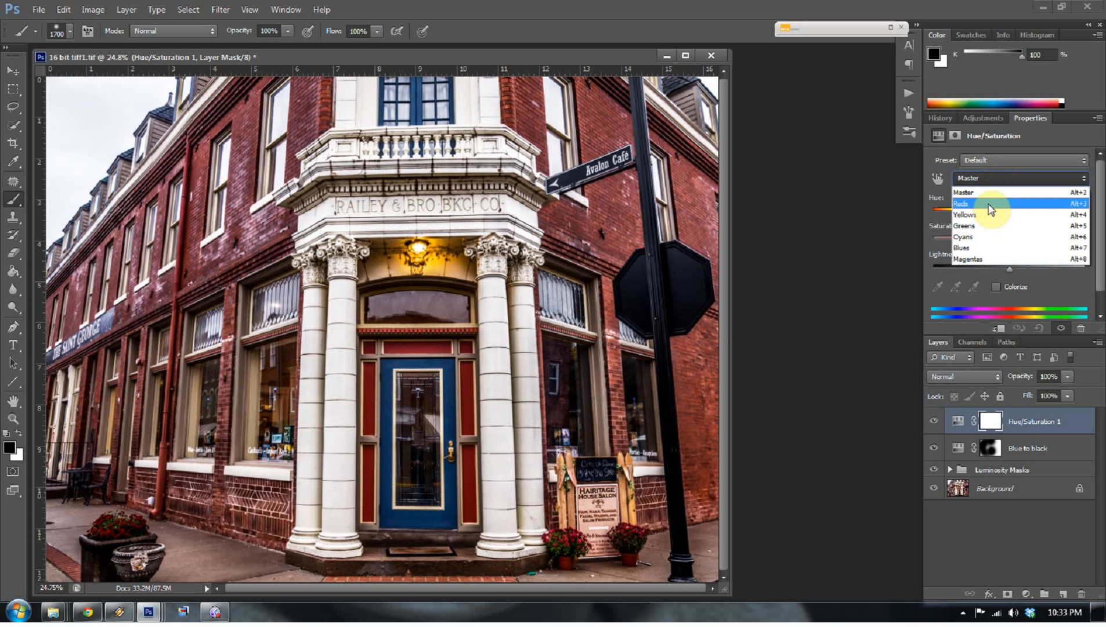
pyautogui.click(991, 204)
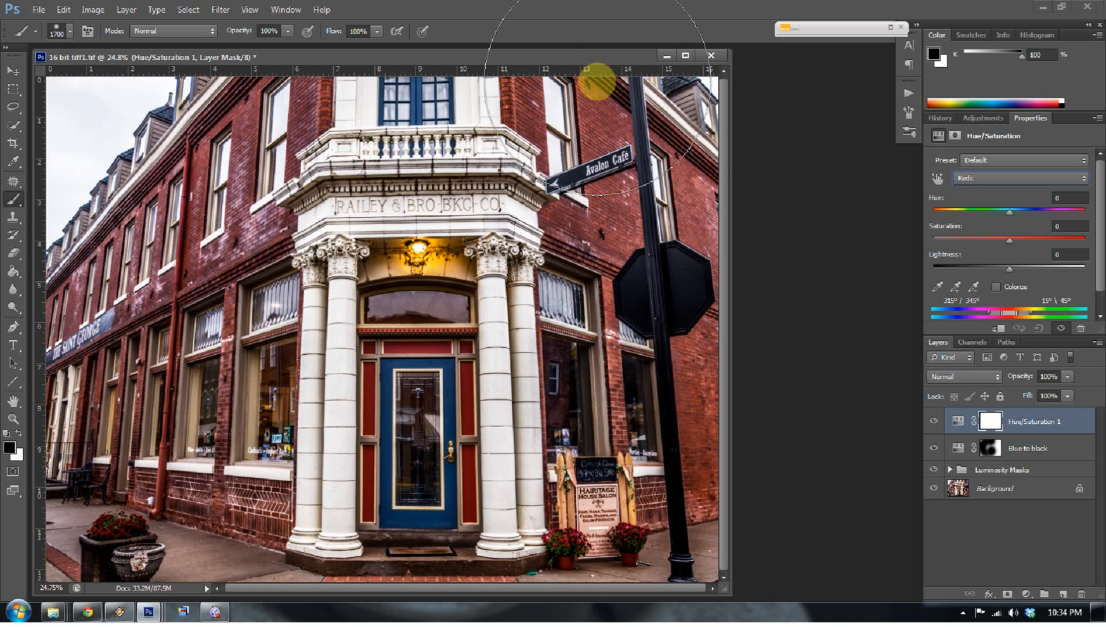
pyautogui.click(12, 418)
pyautogui.moveTo(579, 176); pyautogui.dragTo(642, 272)
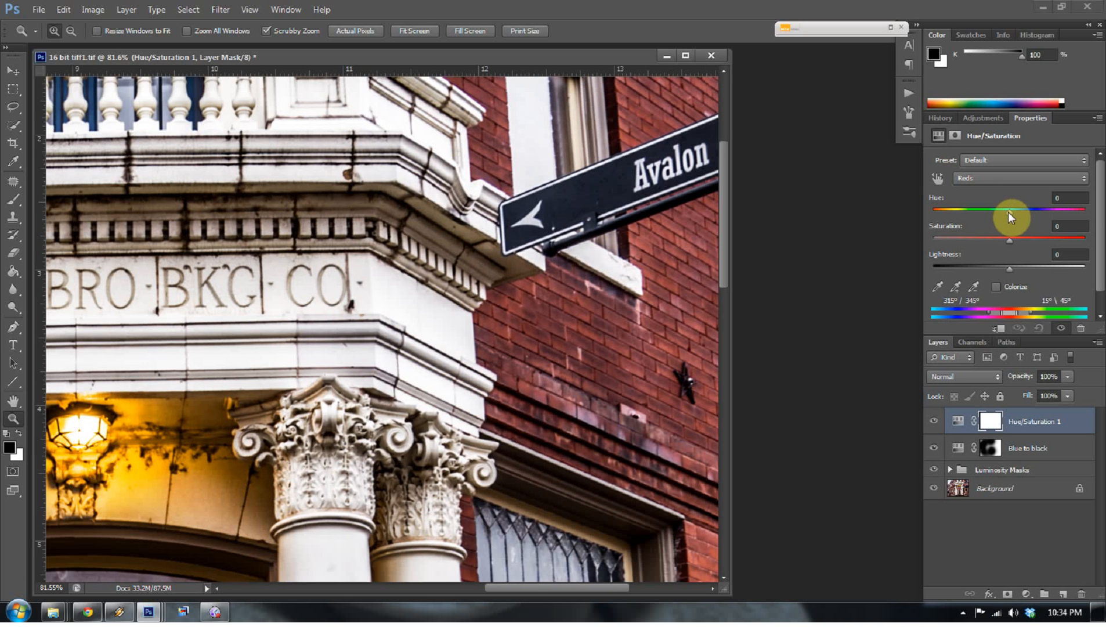
pyautogui.moveTo(1009, 213)
pyautogui.mouseDown()
pyautogui.moveTo(1084, 212)
pyautogui.moveTo(900, 206)
pyautogui.moveTo(1012, 216)
pyautogui.mouseUp()
pyautogui.hotkey('ctrl', 'z')
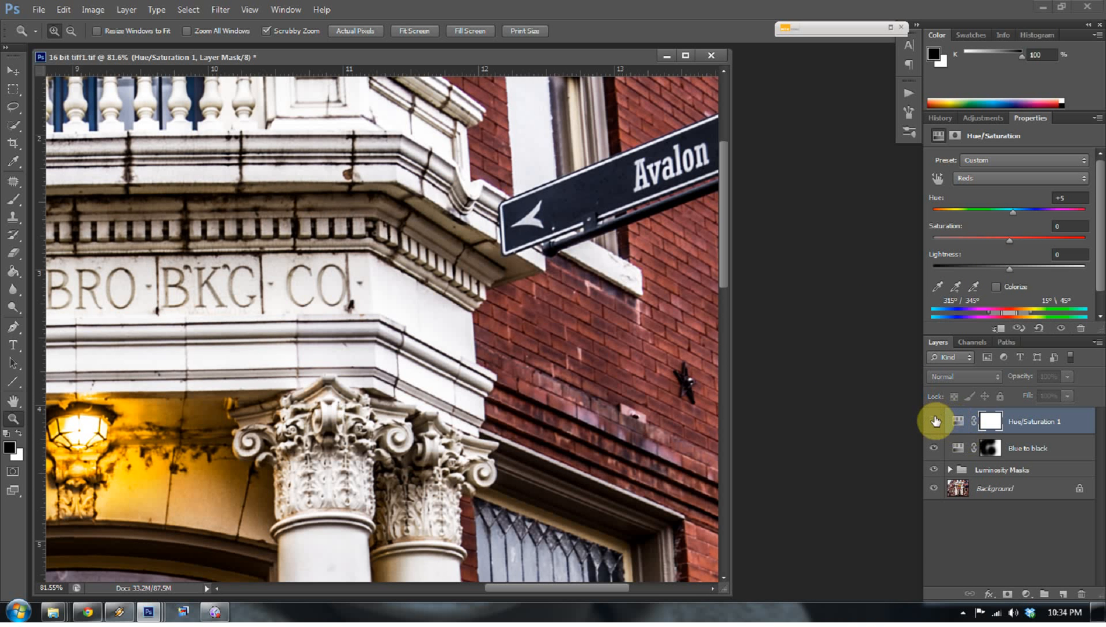
# Step: Set the Magentas of the top Hue/Saturation layer to Hue +31 and Saturation +8, comparing the upper brickwork up close
pyautogui.rightClick(611, 344)
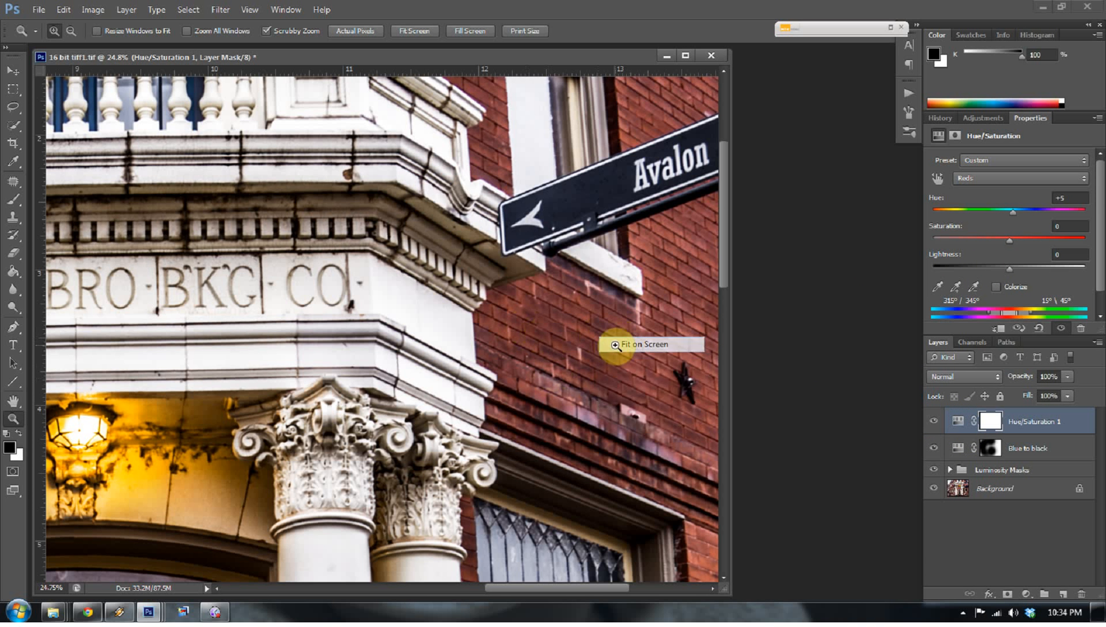
pyautogui.click(624, 344)
pyautogui.moveTo(196, 173); pyautogui.dragTo(403, 331)
pyautogui.scroll(-3, 403, 332)
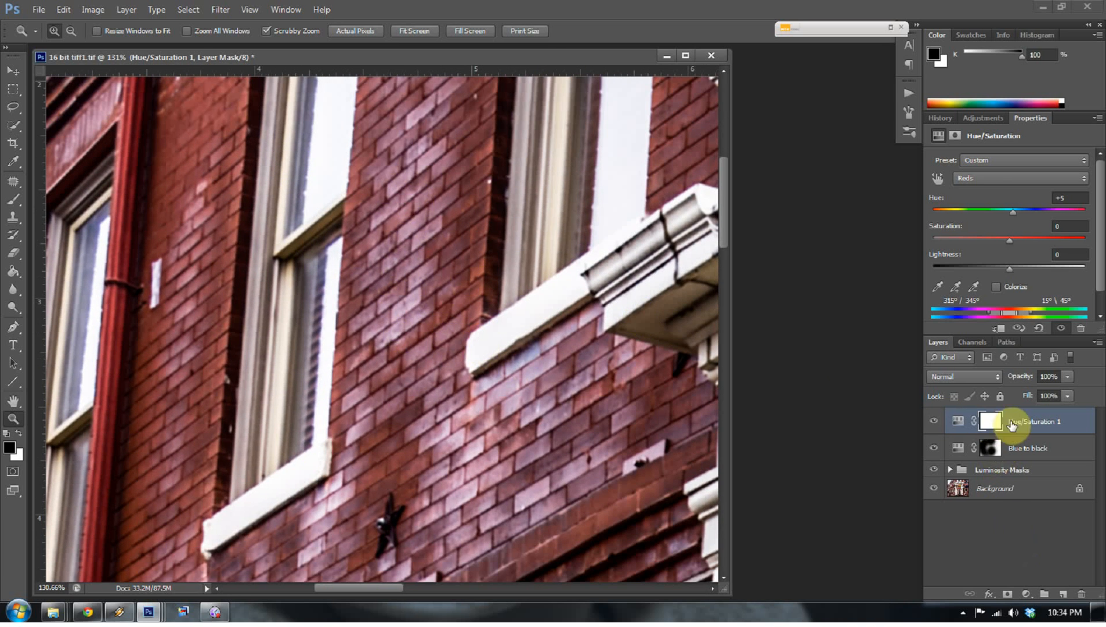
pyautogui.click(992, 176)
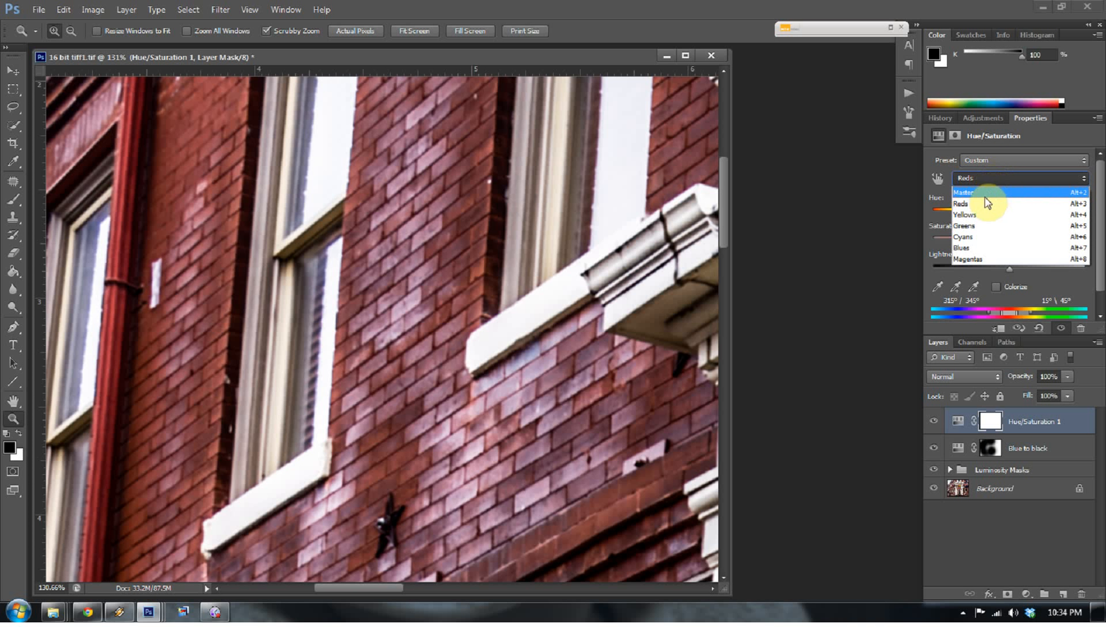
pyautogui.click(965, 258)
pyautogui.moveTo(1009, 239); pyautogui.dragTo(1033, 218)
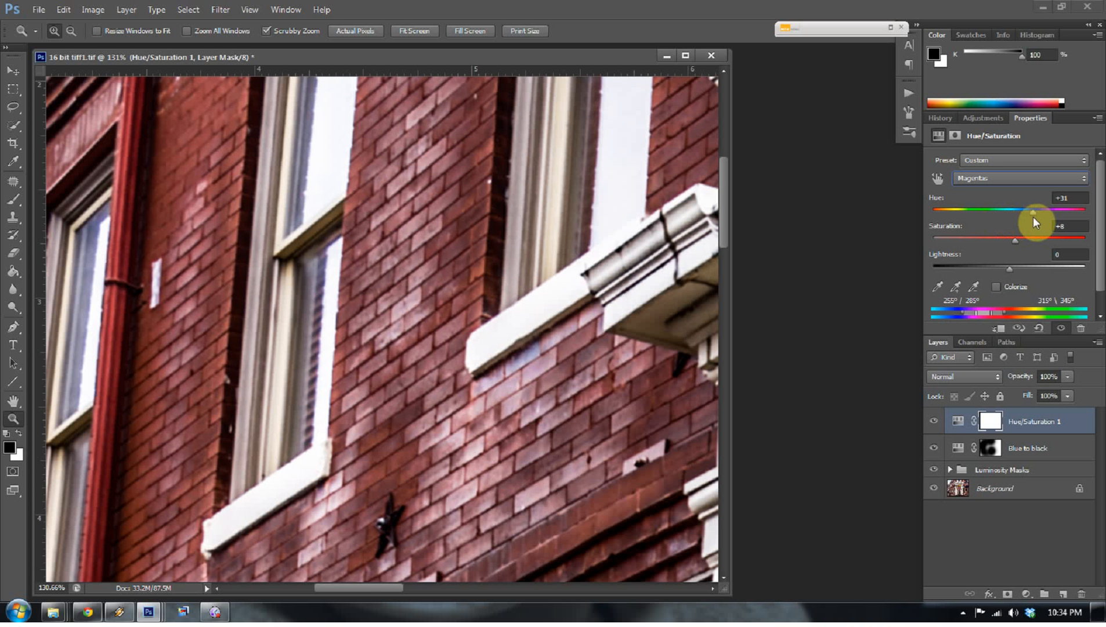
pyautogui.click(935, 421)
pyautogui.click(934, 421)
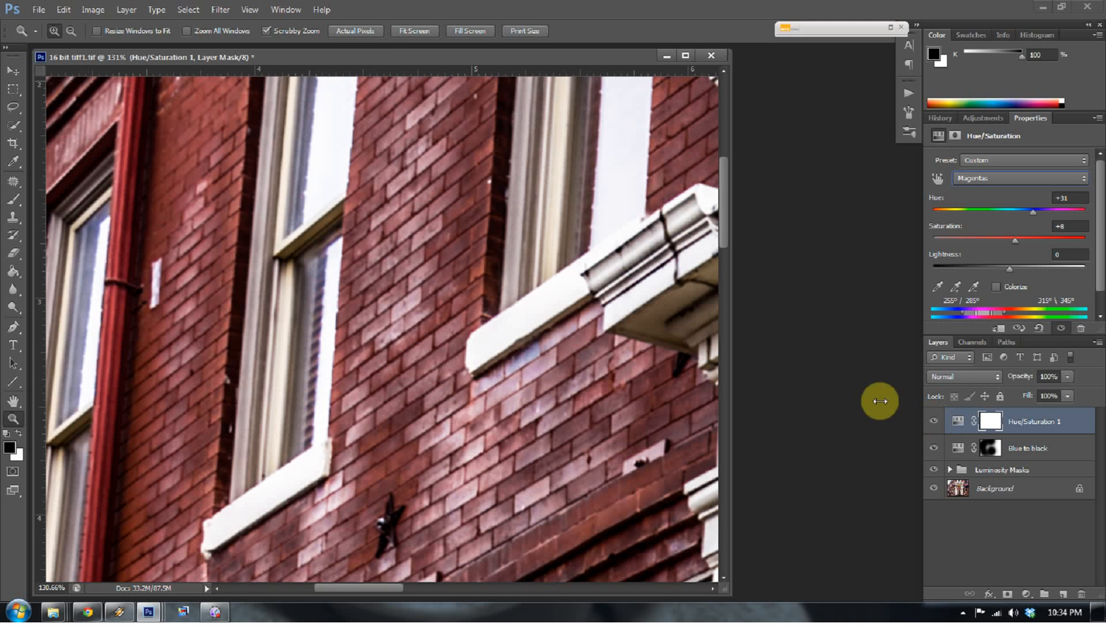
# Step: Compare the whole image with and without the top Hue/Saturation adjustment
pyautogui.rightClick(406, 327)
pyautogui.click(422, 350)
pyautogui.rightClick(434, 342)
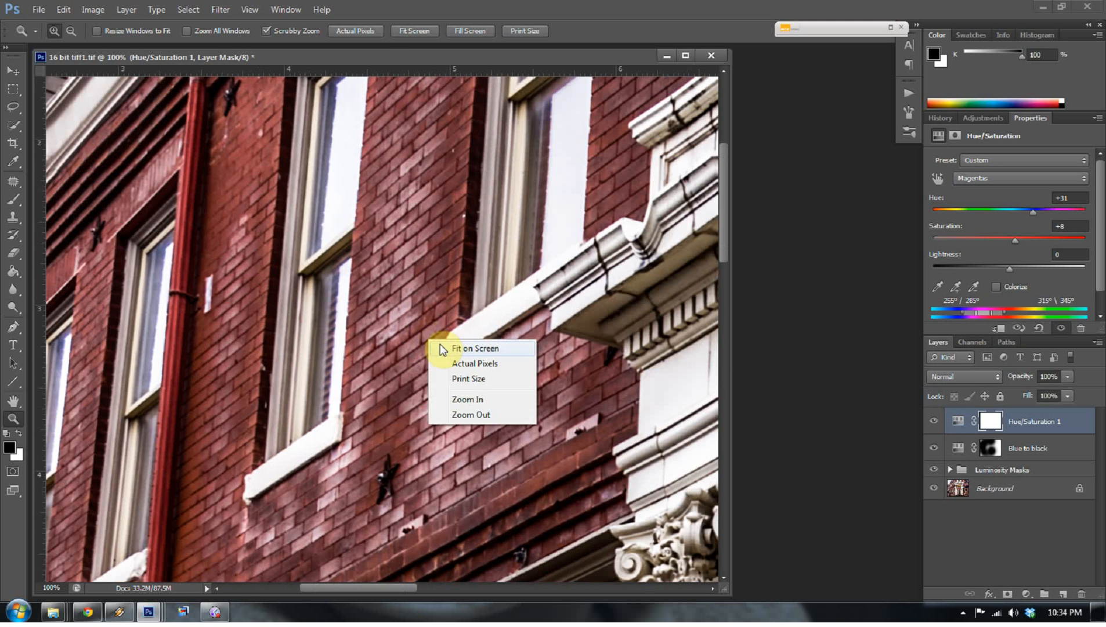
pyautogui.click(440, 346)
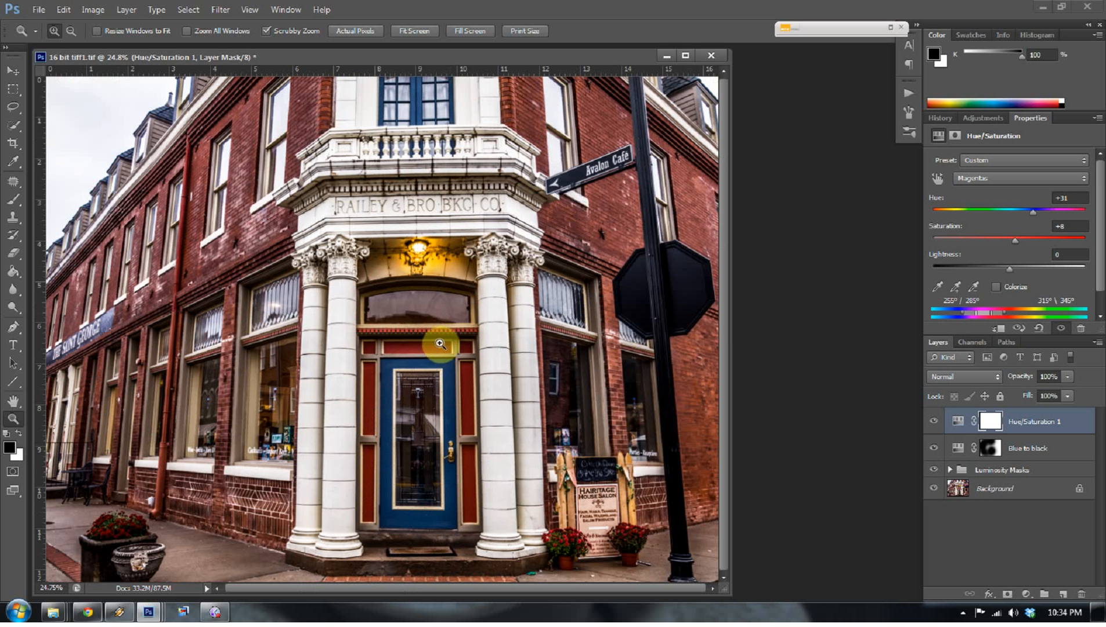
pyautogui.click(935, 422)
pyautogui.click(935, 422)
pyautogui.click(934, 421)
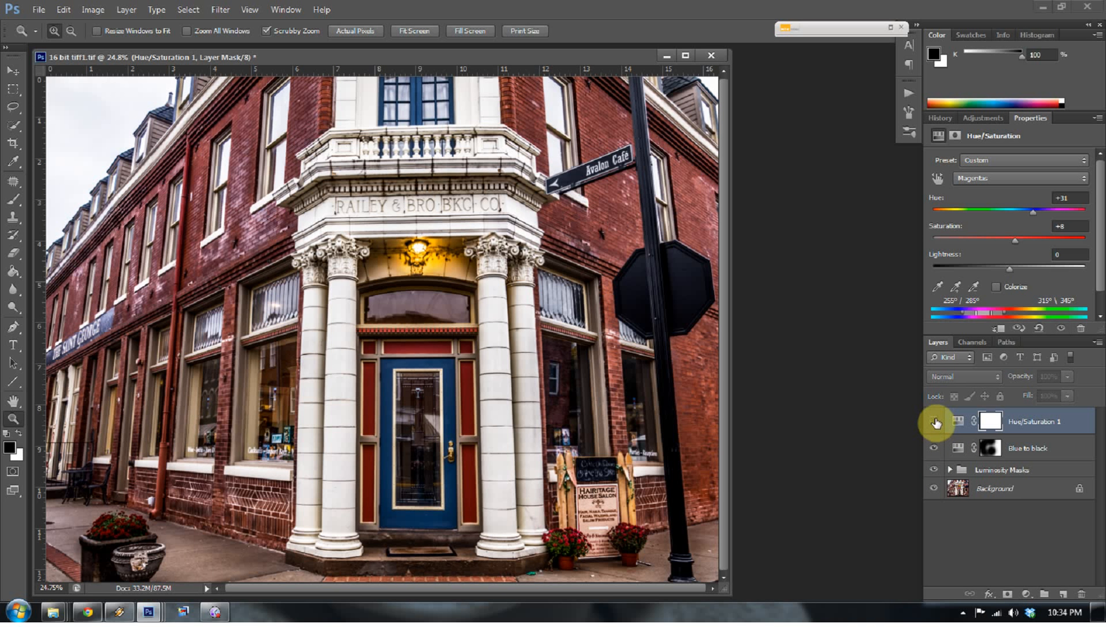
pyautogui.click(935, 421)
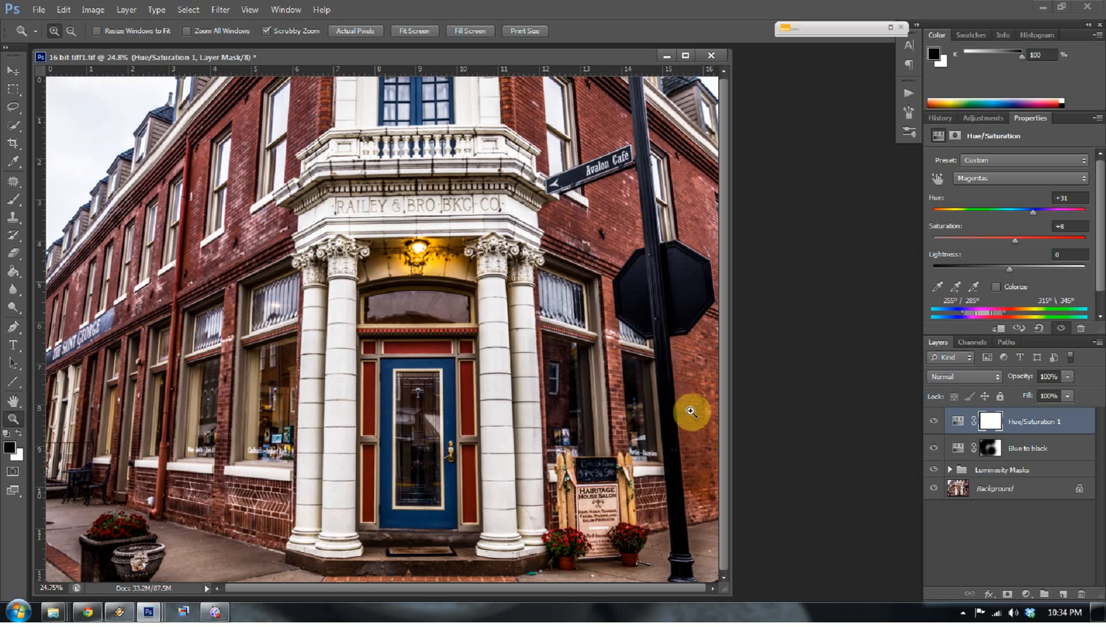
# Step: Paint black with a 900 px brush on the top Hue/Saturation mask over the lower brick wall beyond the street pole, and compare the result
pyautogui.click(990, 420)
pyautogui.press('b')
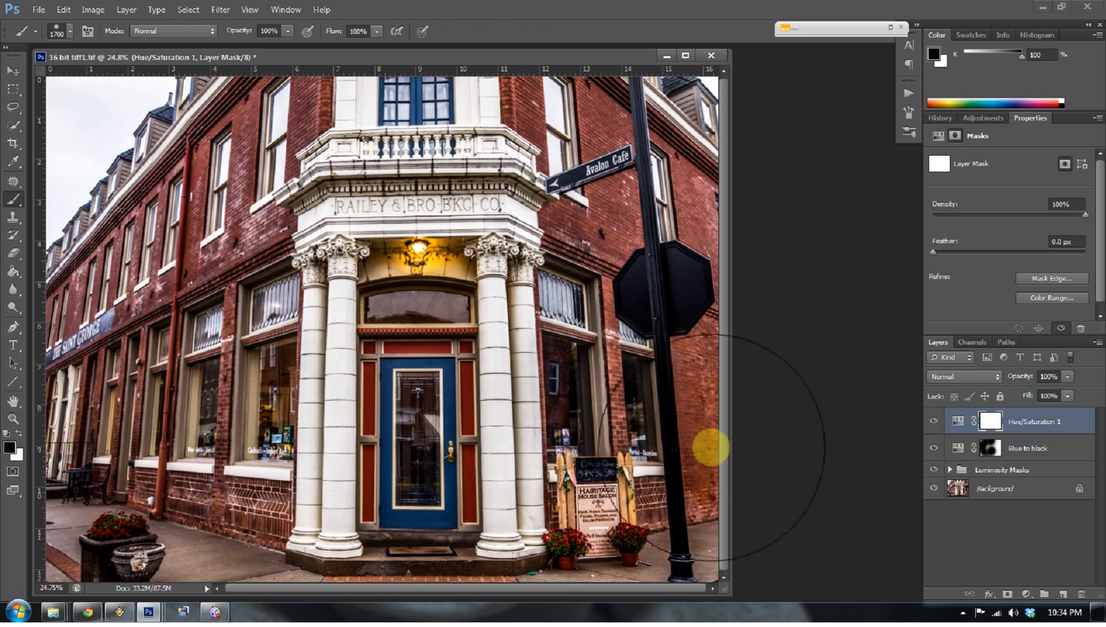
pyautogui.press('[')
pyautogui.press('[')
pyautogui.press('[')
pyautogui.press('[')
pyautogui.press('[')
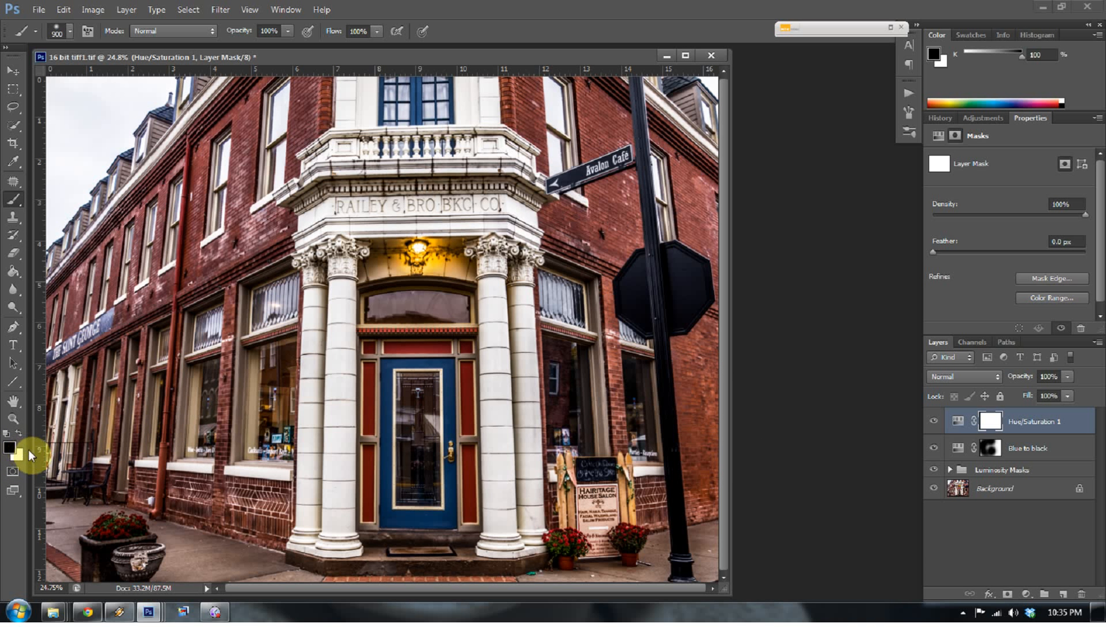
pyautogui.press('x')
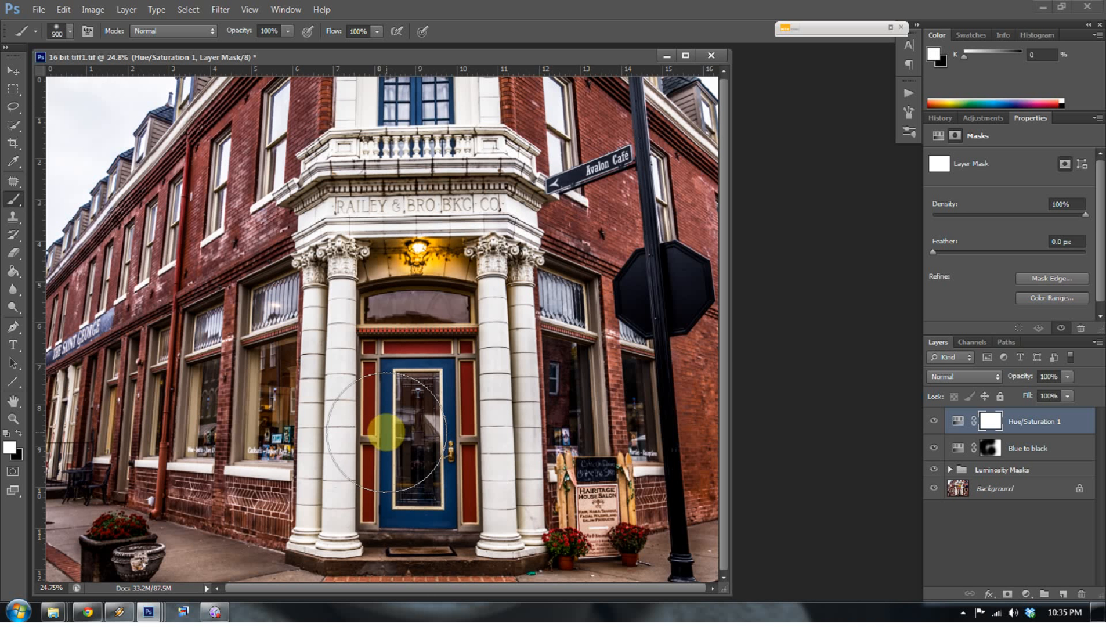
pyautogui.press('x')
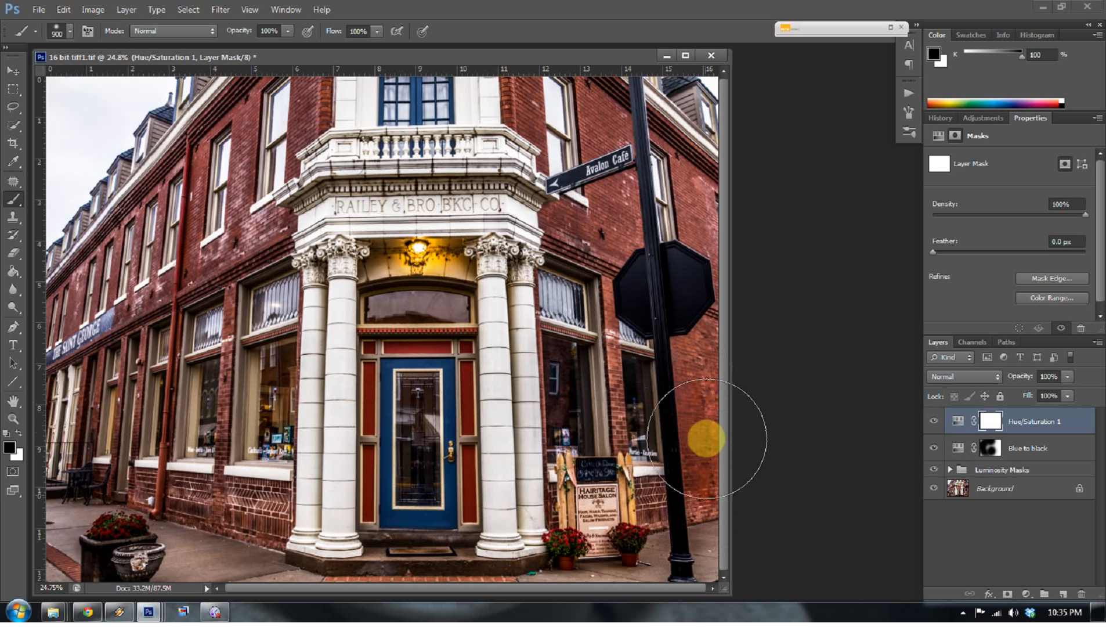
pyautogui.moveTo(716, 506); pyautogui.dragTo(715, 508)
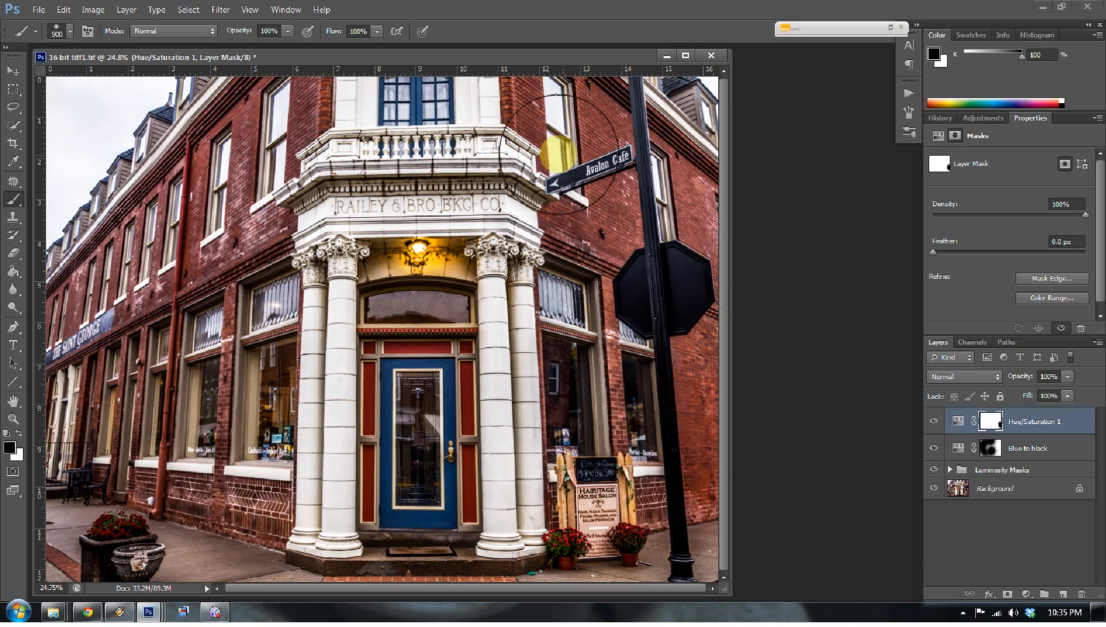
pyautogui.click(934, 422)
pyautogui.click(934, 423)
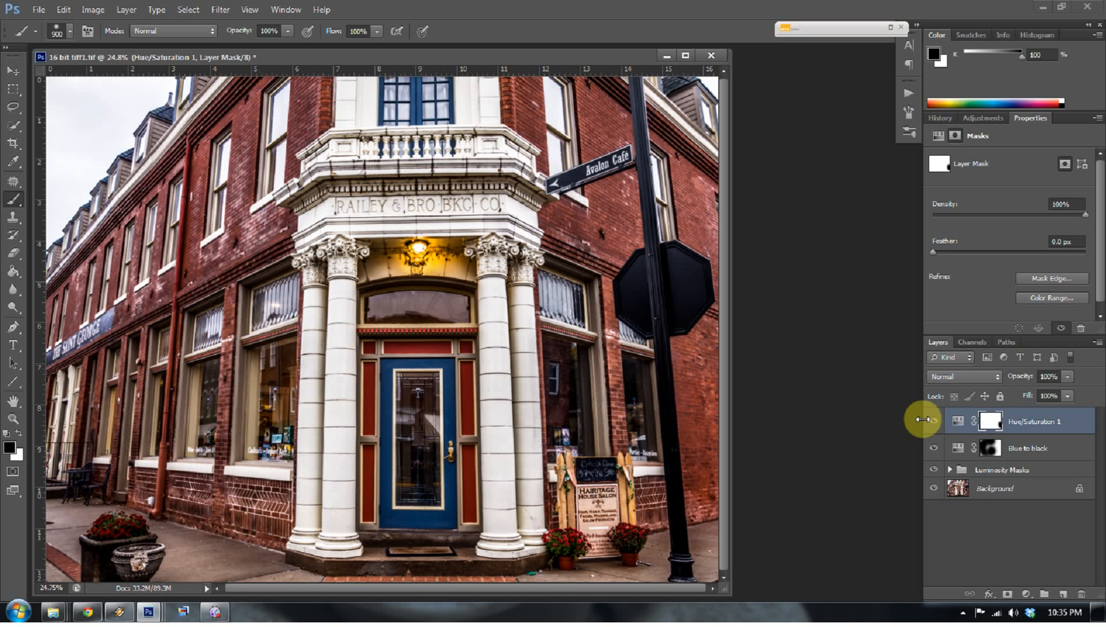
# Step: Duplicate the Background layer and move the copy to the top of the layer stack
pyautogui.click(958, 489)
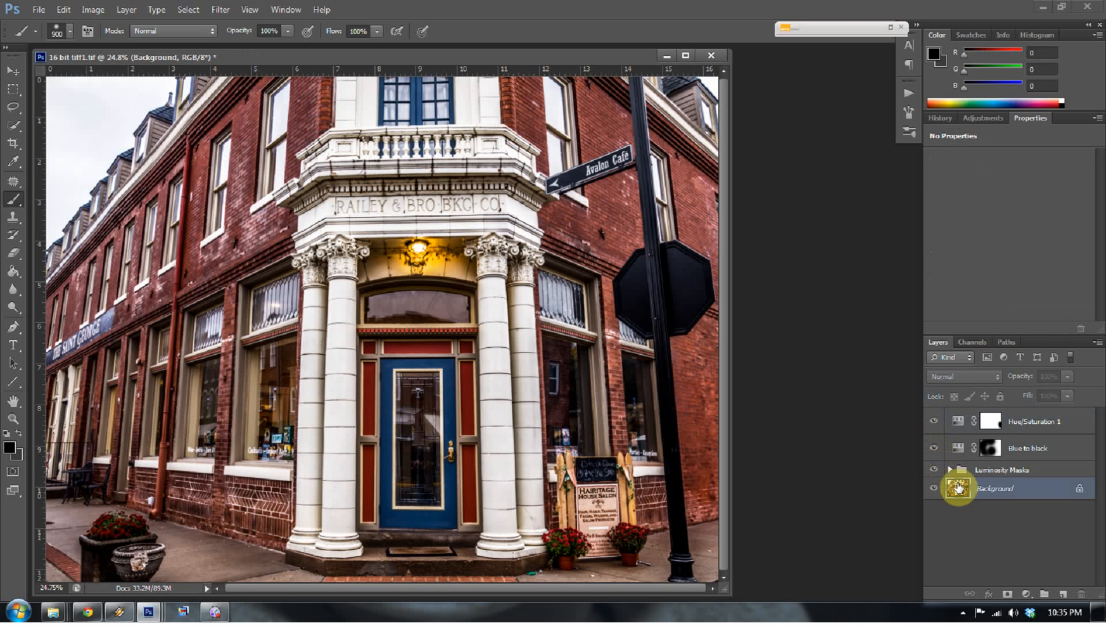
pyautogui.hotkey('ctrl', 'j')
pyautogui.moveTo(958, 488); pyautogui.dragTo(958, 417)
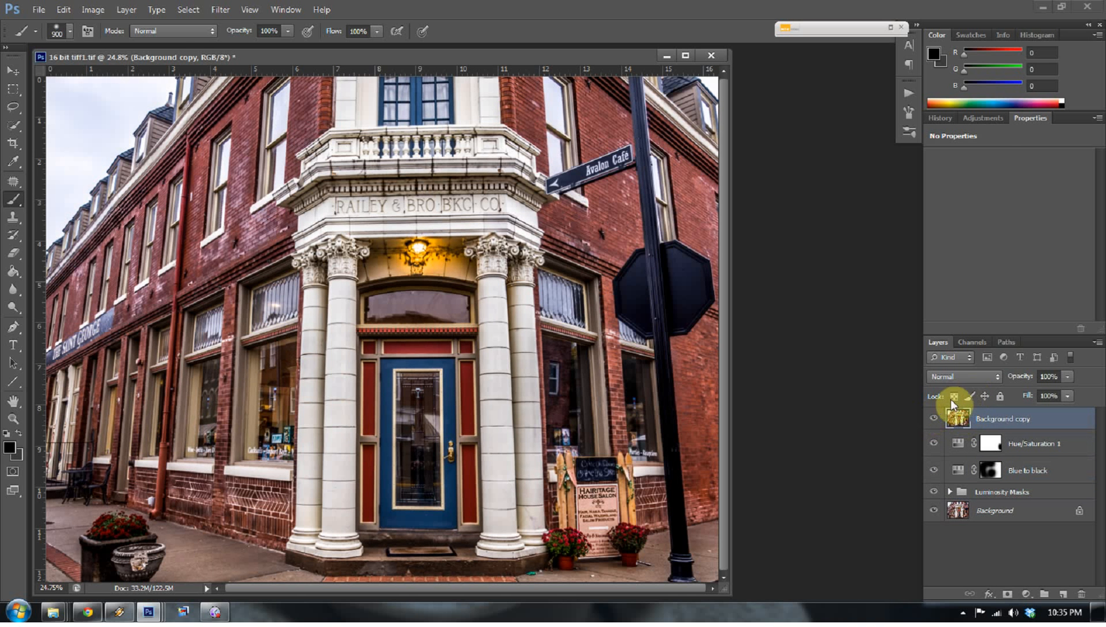
pyautogui.click(963, 376)
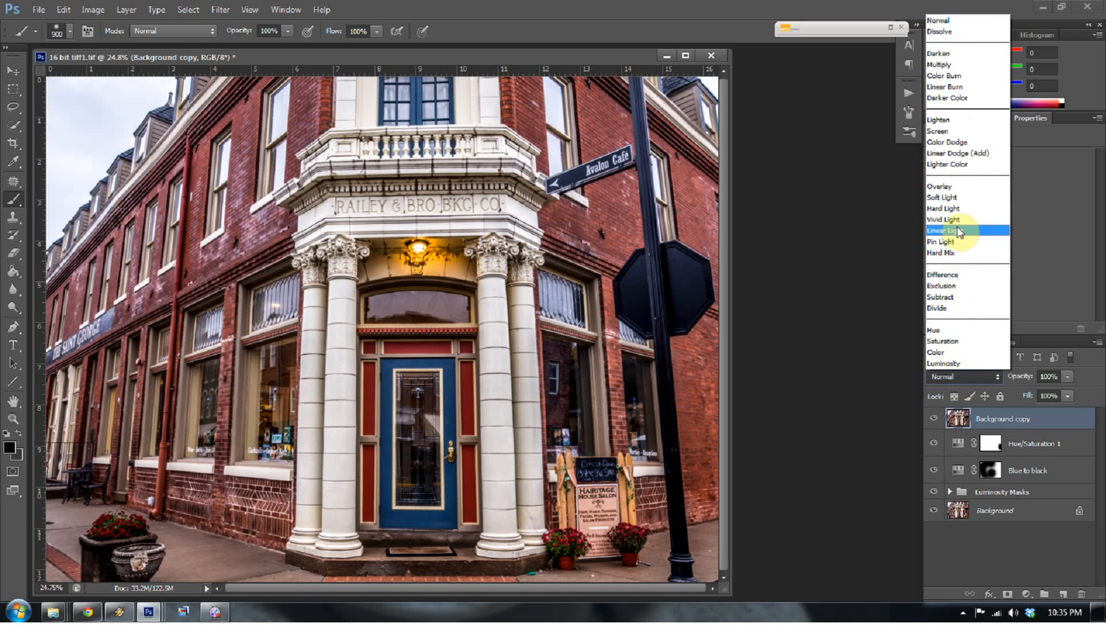
pyautogui.click(970, 524)
pyautogui.click(982, 511)
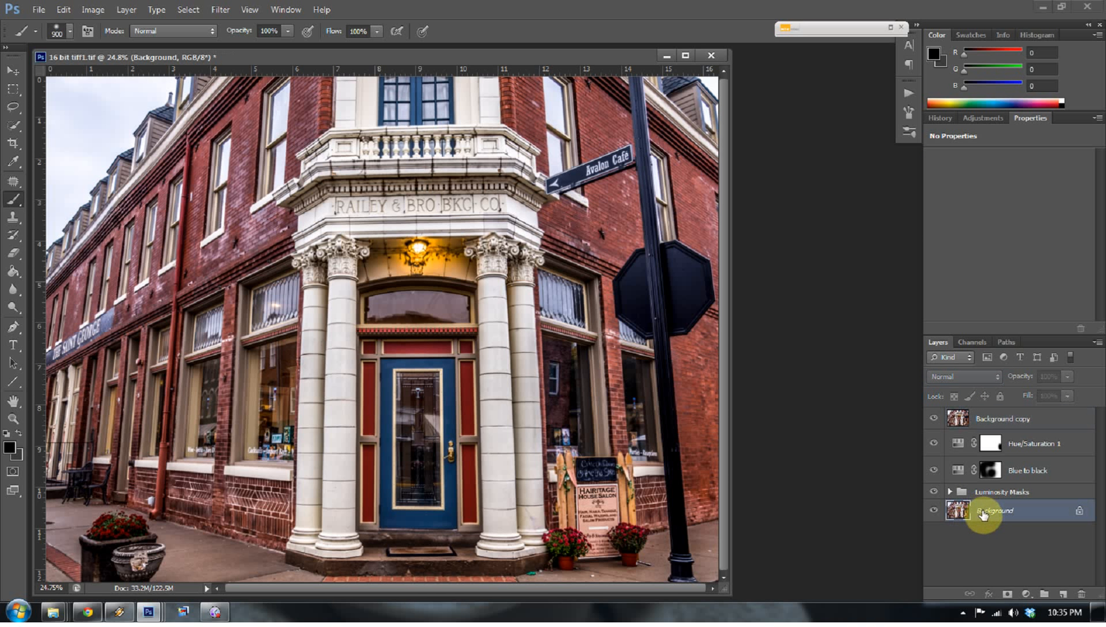
pyautogui.hotkey('ctrl', 'j')
pyautogui.moveTo(984, 516); pyautogui.dragTo(984, 437)
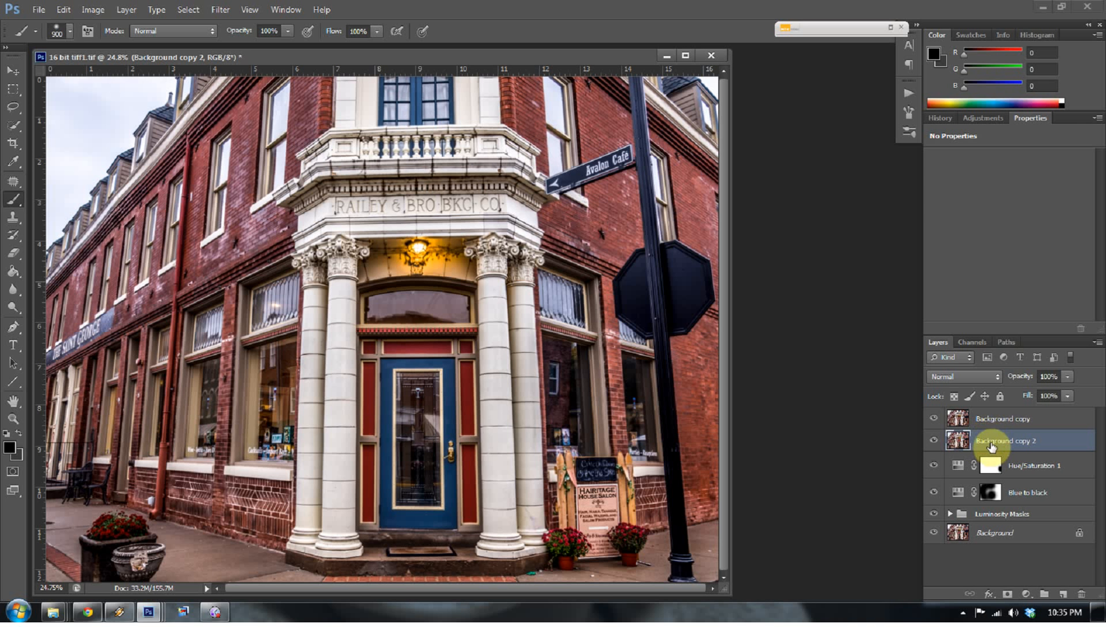
pyautogui.press('Delete')
# Step: Set the Background copy's blend mode to Soft Light and apply a High Pass filter with a 5.1-pixel radius
pyautogui.click(986, 419)
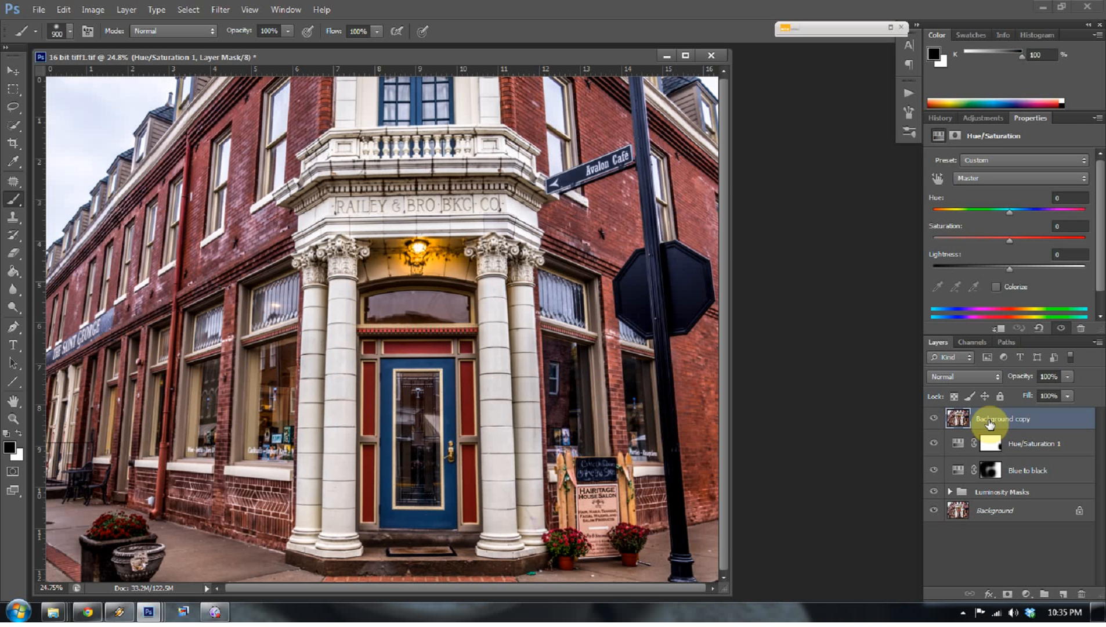
pyautogui.click(974, 377)
pyautogui.click(975, 199)
pyautogui.click(220, 9)
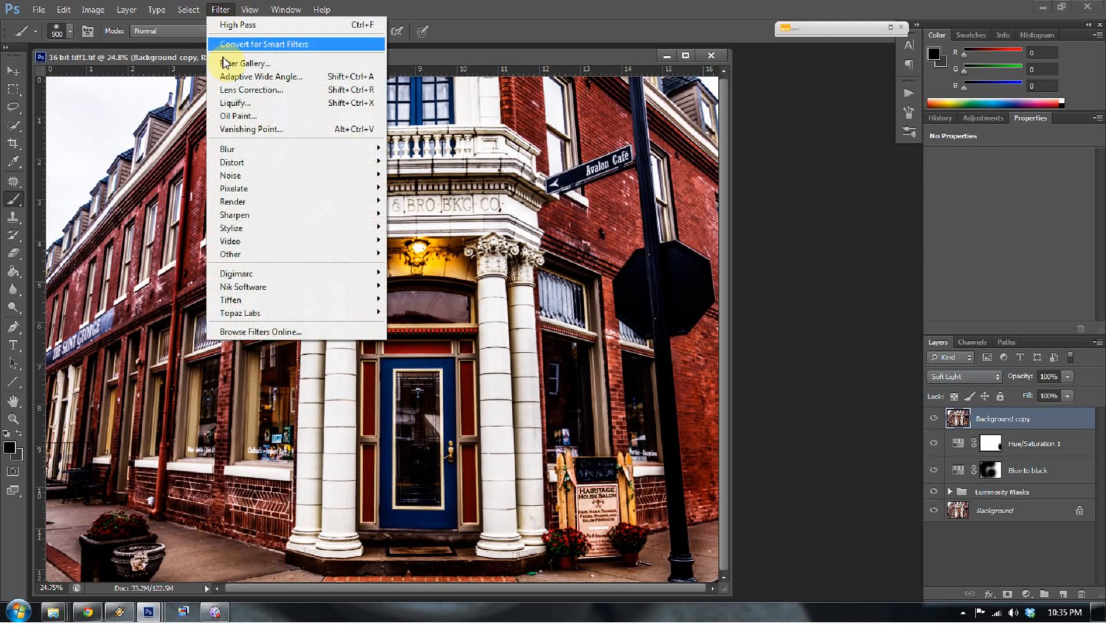
pyautogui.moveTo(229, 254)
pyautogui.click(197, 266)
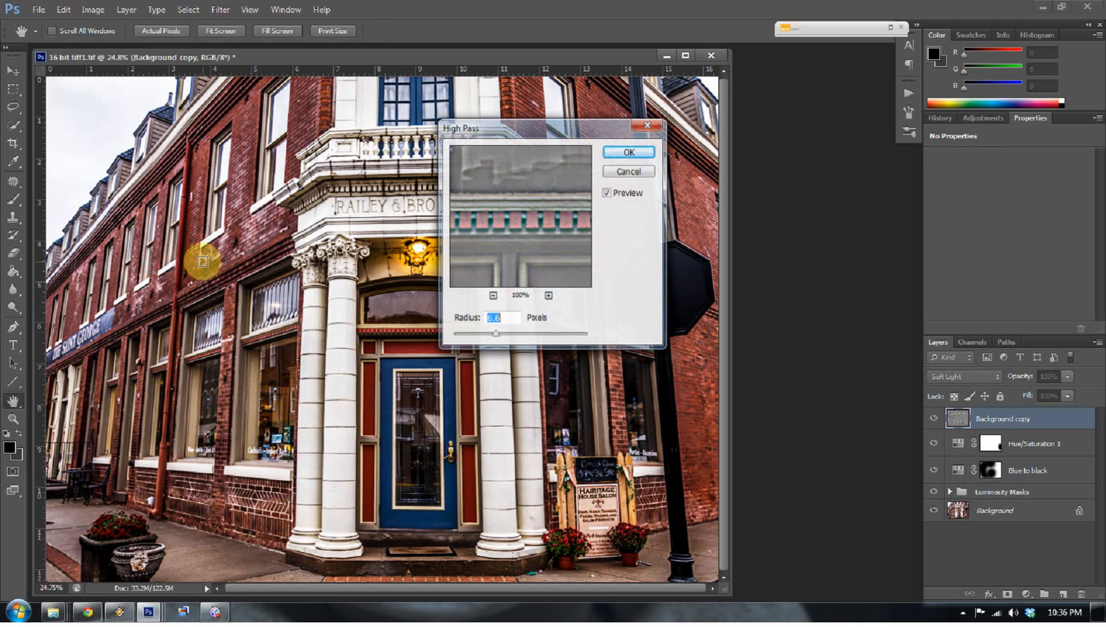
pyautogui.moveTo(495, 339)
pyautogui.mouseDown()
pyautogui.moveTo(599, 341)
pyautogui.moveTo(453, 339)
pyautogui.moveTo(489, 335)
pyautogui.mouseUp()
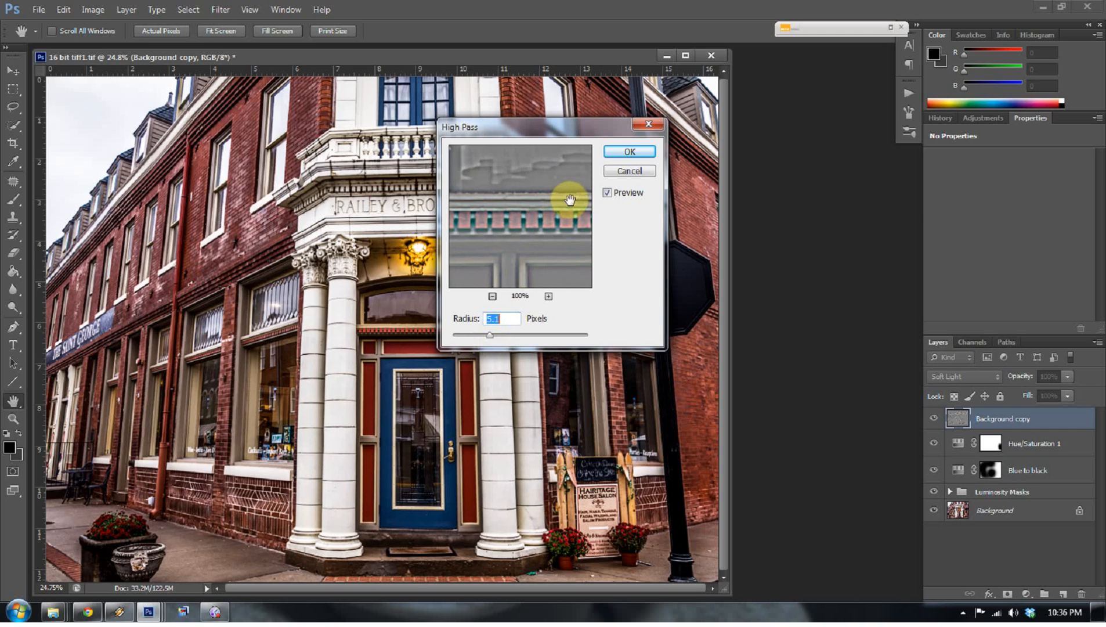
pyautogui.click(629, 151)
pyautogui.press('b')
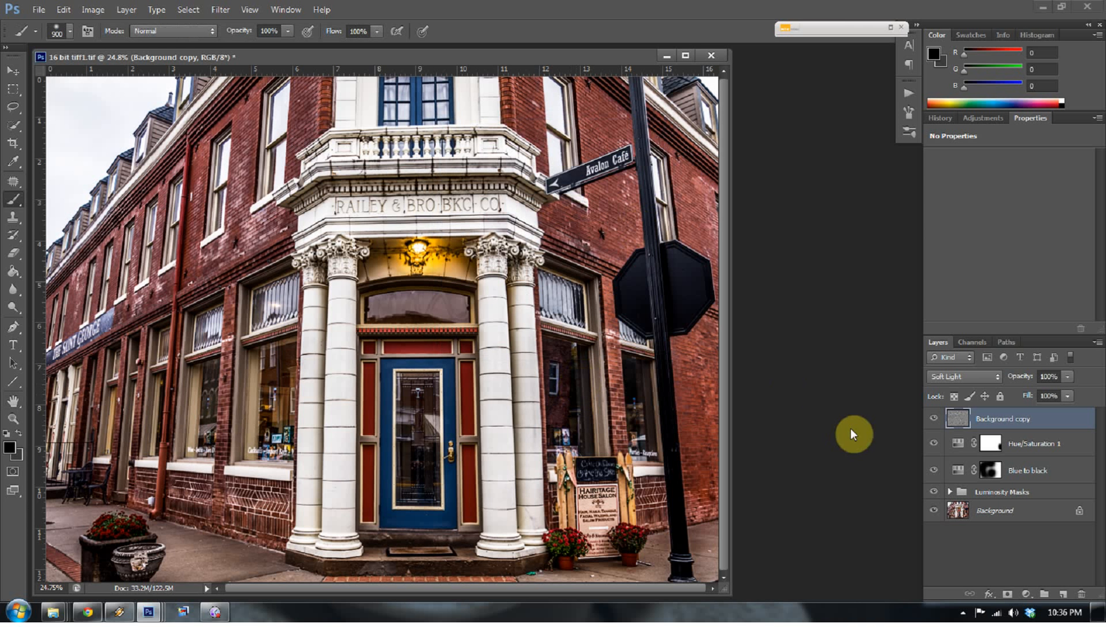
# Step: Switch the High Pass layer to Normal blending, inspect its colour fringes above the door, and desaturate the layer
pyautogui.click(963, 376)
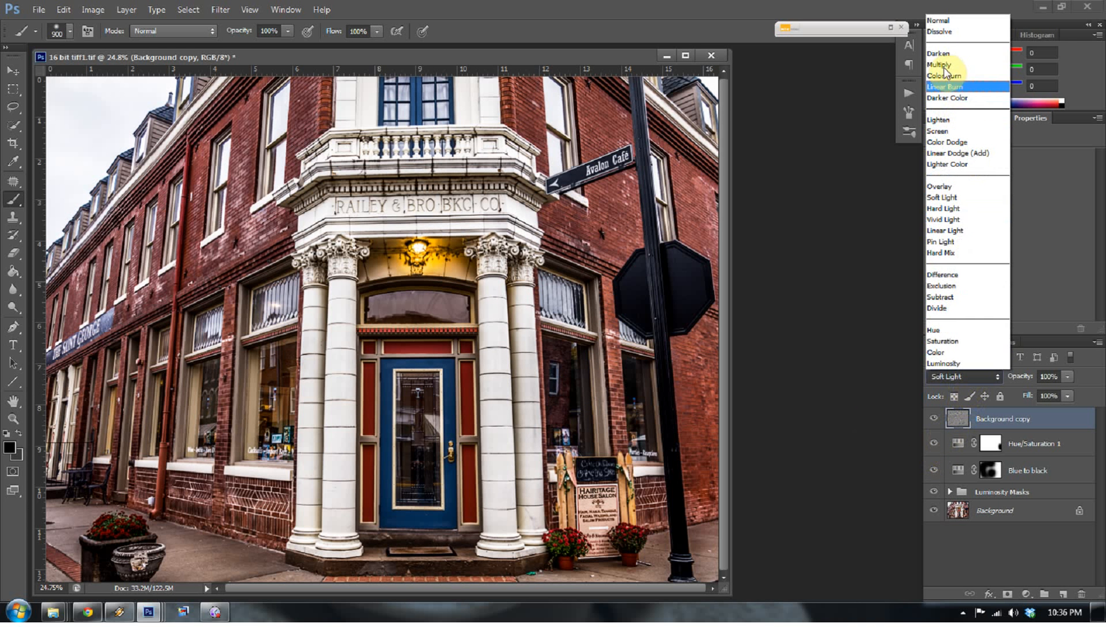
pyautogui.click(939, 20)
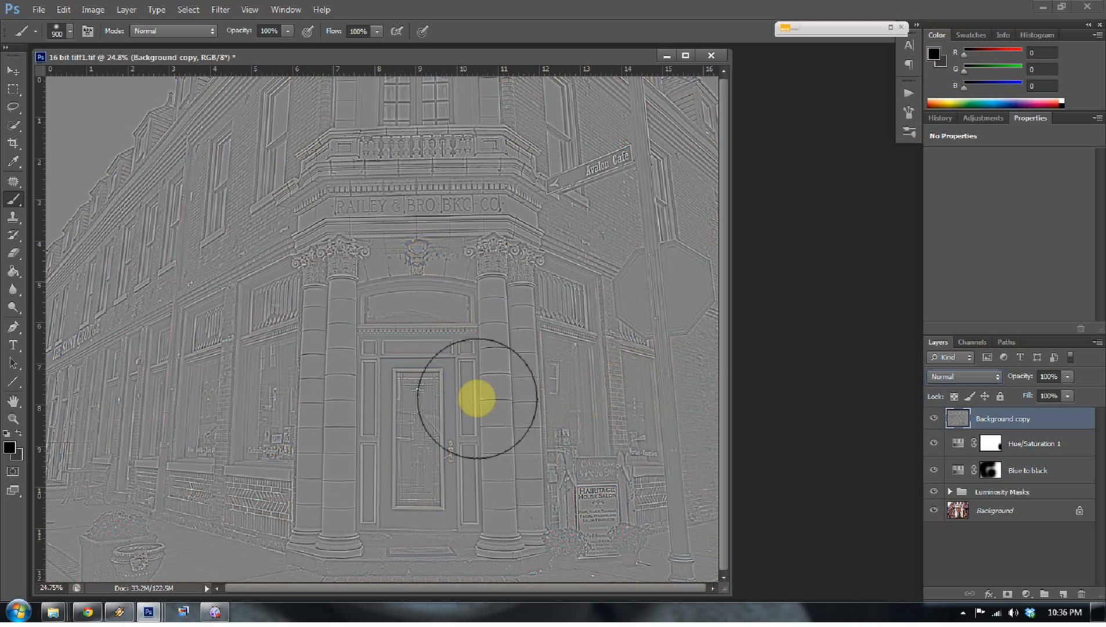
pyautogui.press('z')
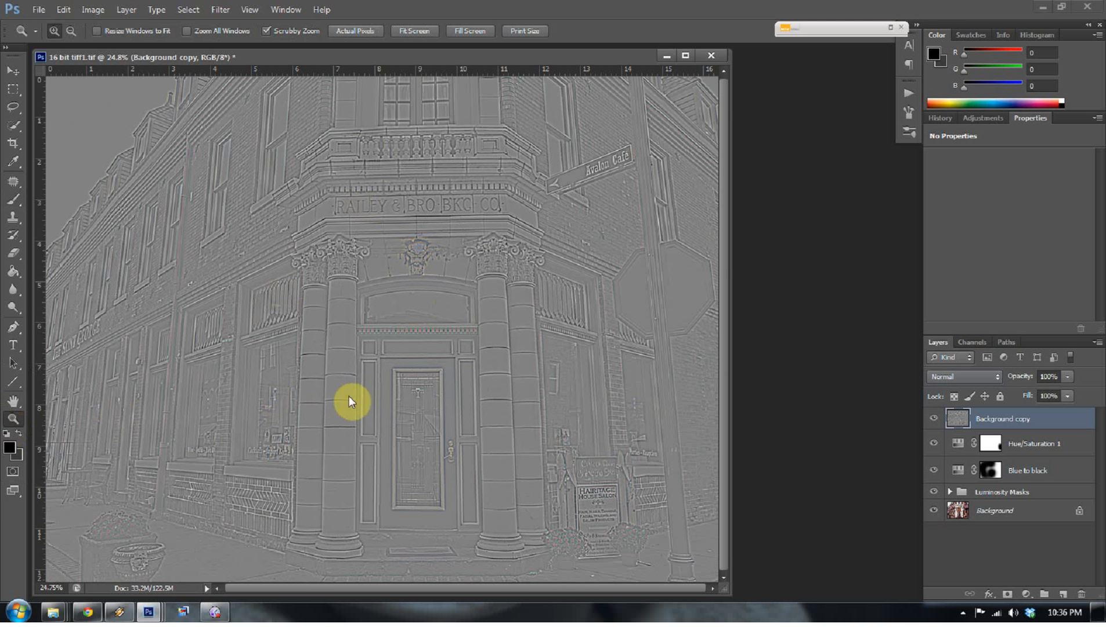
pyautogui.moveTo(465, 348); pyautogui.dragTo(553, 396)
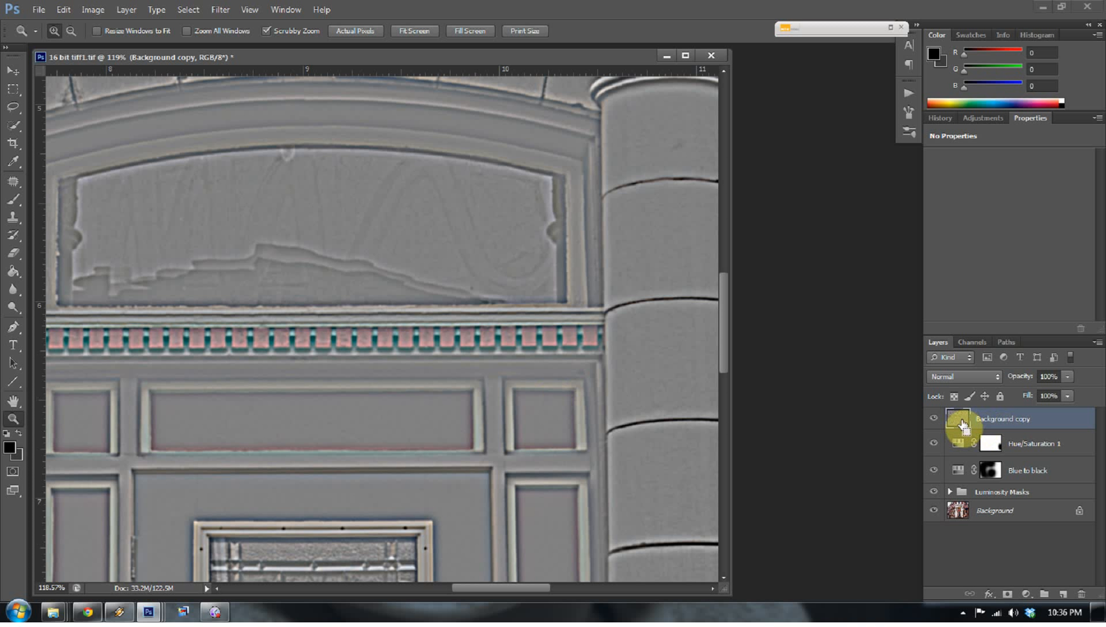
pyautogui.hotkey('ctrl', 'shift', 'u')
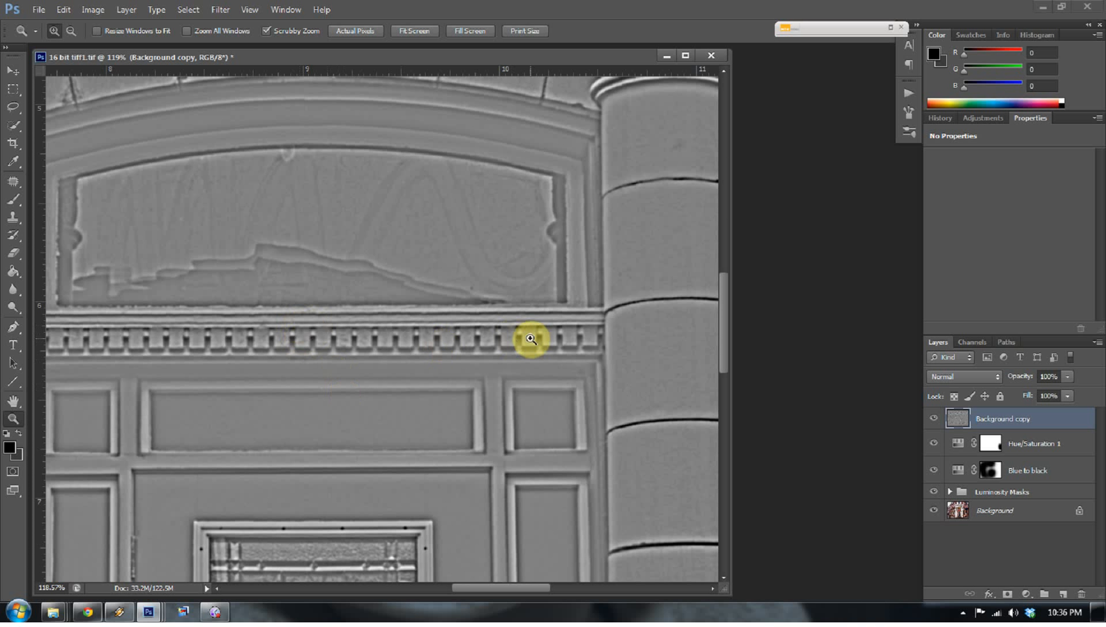
# Step: Return the desaturated High Pass layer to Soft Light, check the sharpening, and set its Fill to 60%
pyautogui.click(942, 376)
pyautogui.click(955, 200)
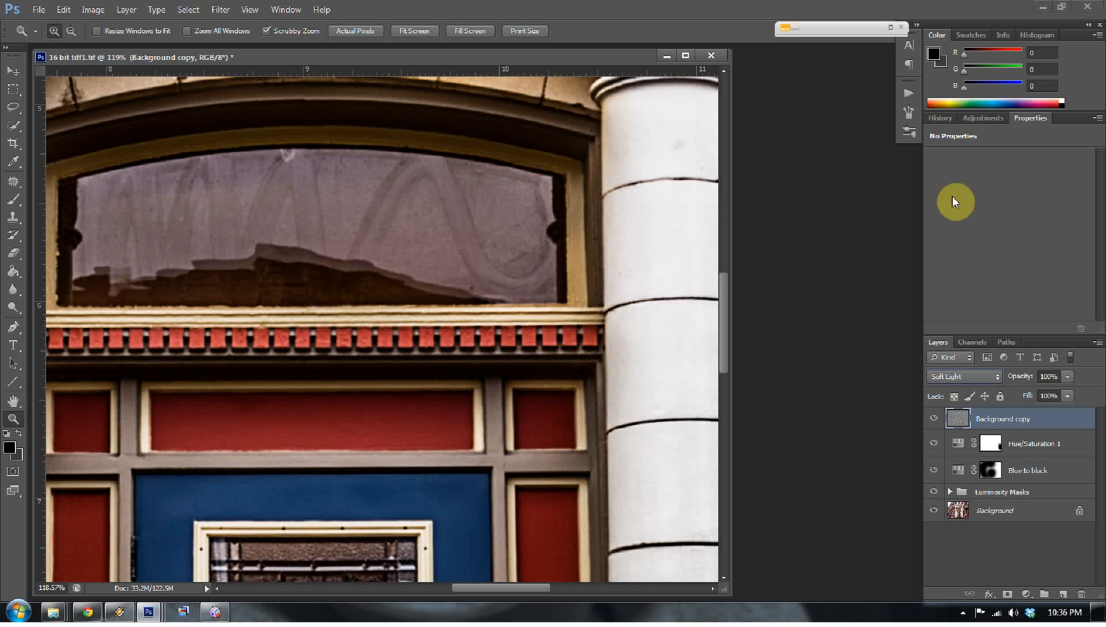
pyautogui.rightClick(573, 337)
pyautogui.click(601, 357)
pyautogui.rightClick(575, 340)
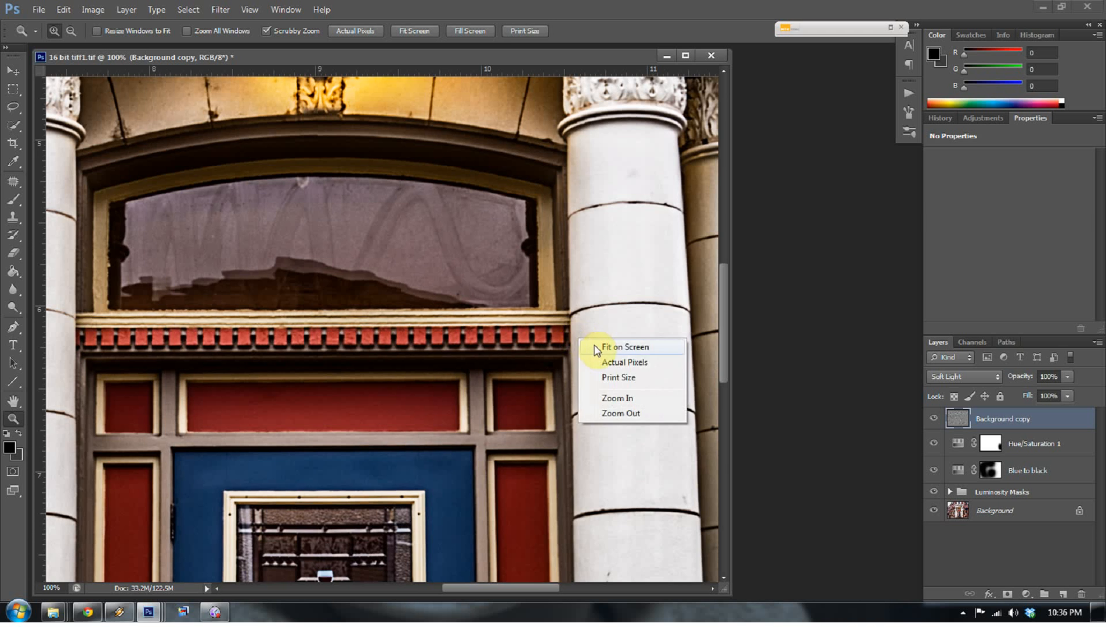
pyautogui.click(594, 344)
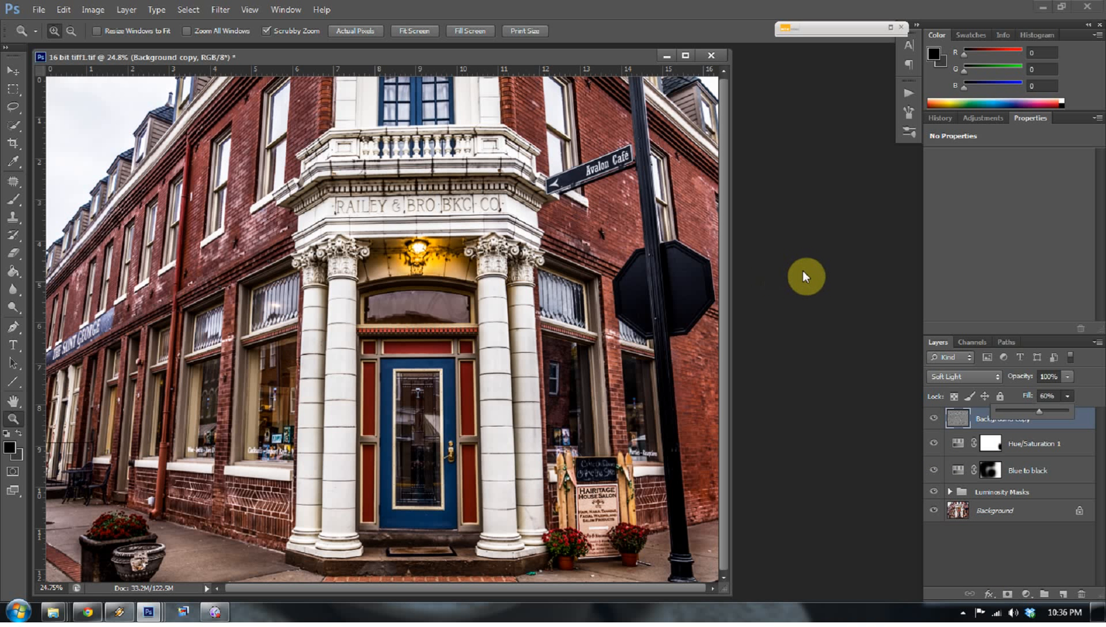
pyautogui.rightClick(528, 285)
pyautogui.click(525, 294)
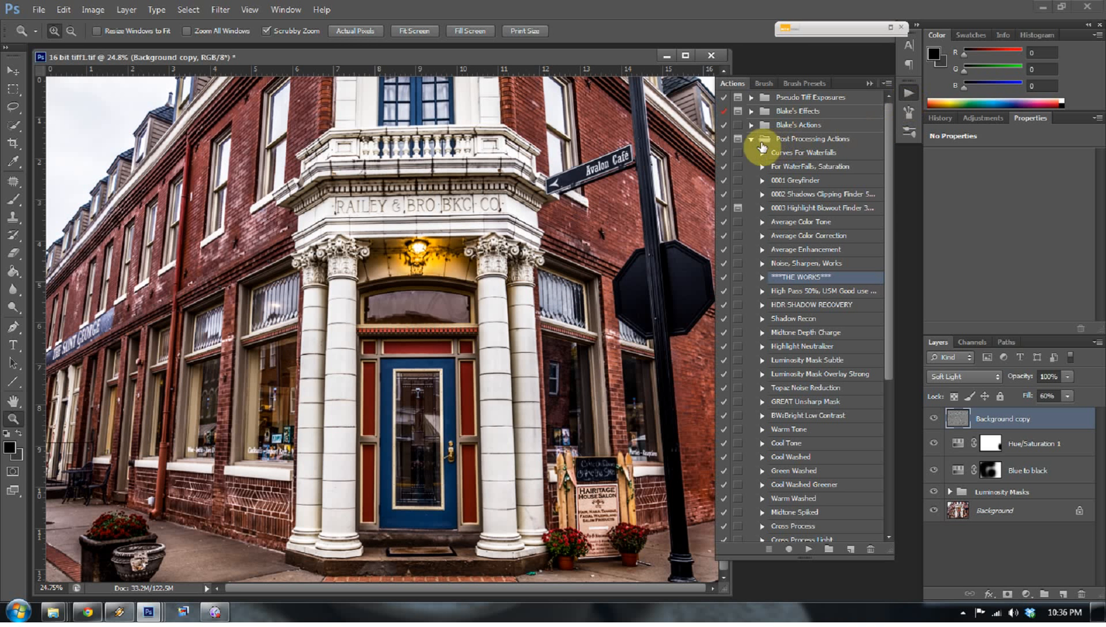
# Step: Run the Box Vignette action from the Tidbits Of Awesomeness! v1.0 set and compare the image with and without the vignette layer
pyautogui.click(751, 140)
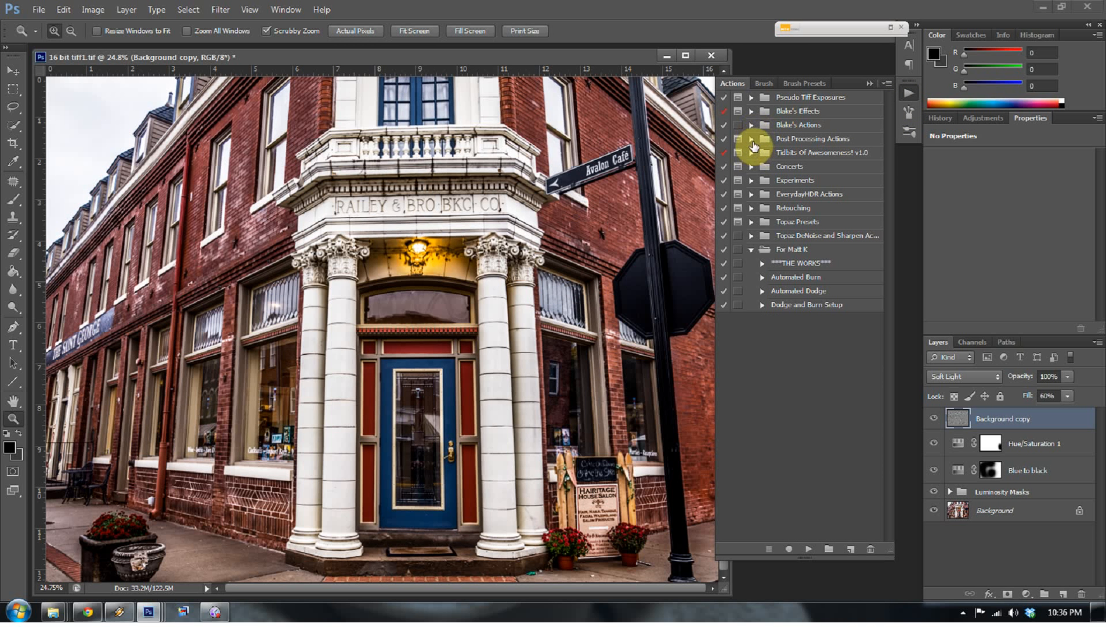
pyautogui.click(750, 153)
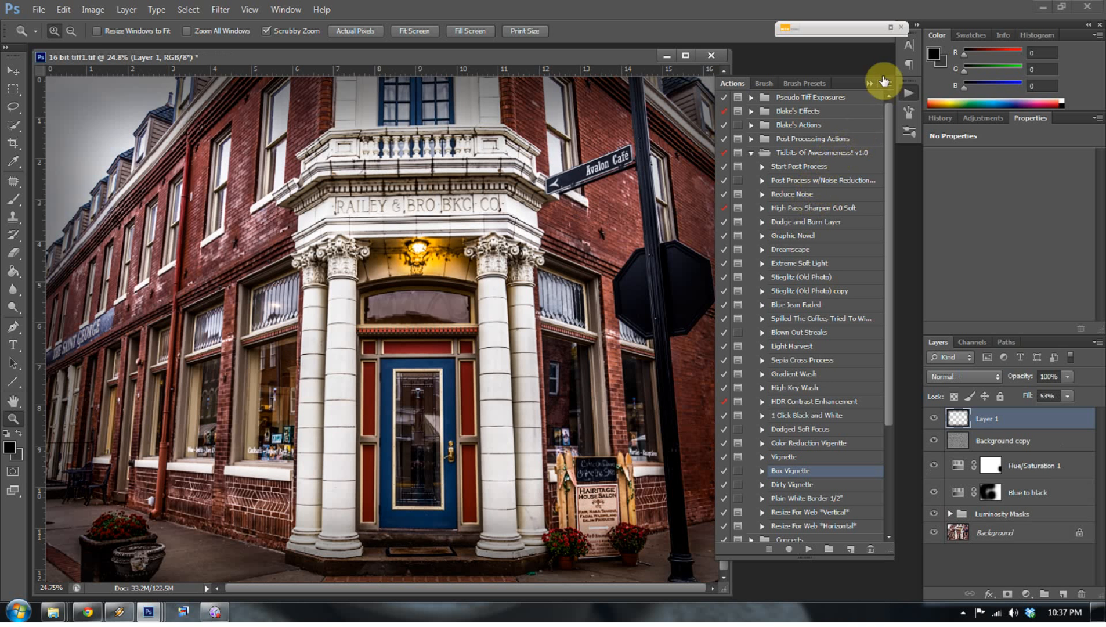
pyautogui.click(871, 83)
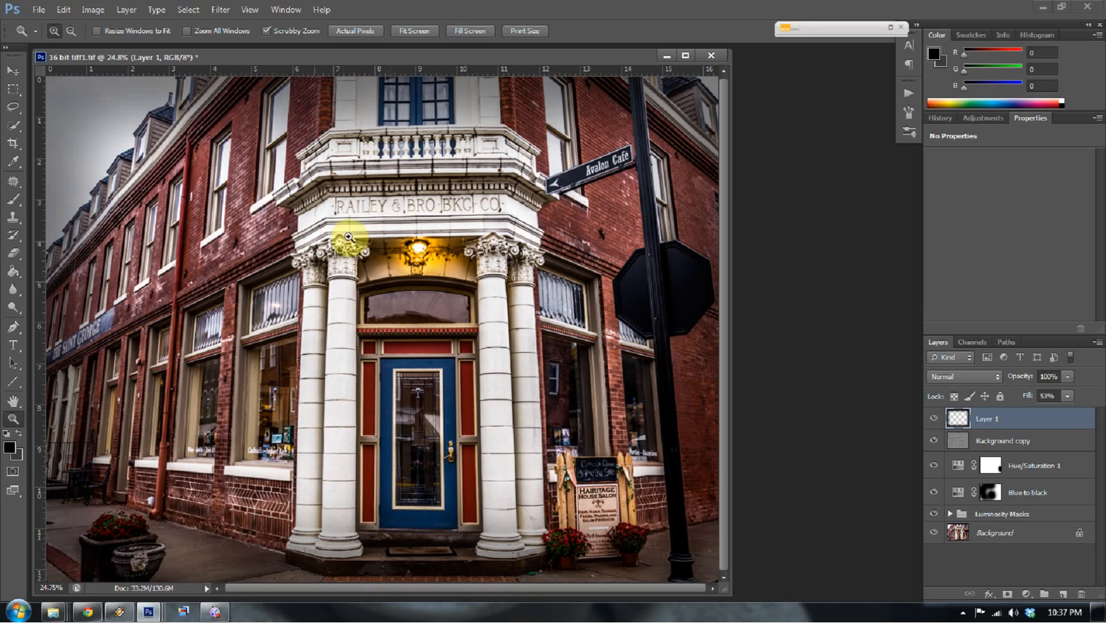
pyautogui.click(933, 420)
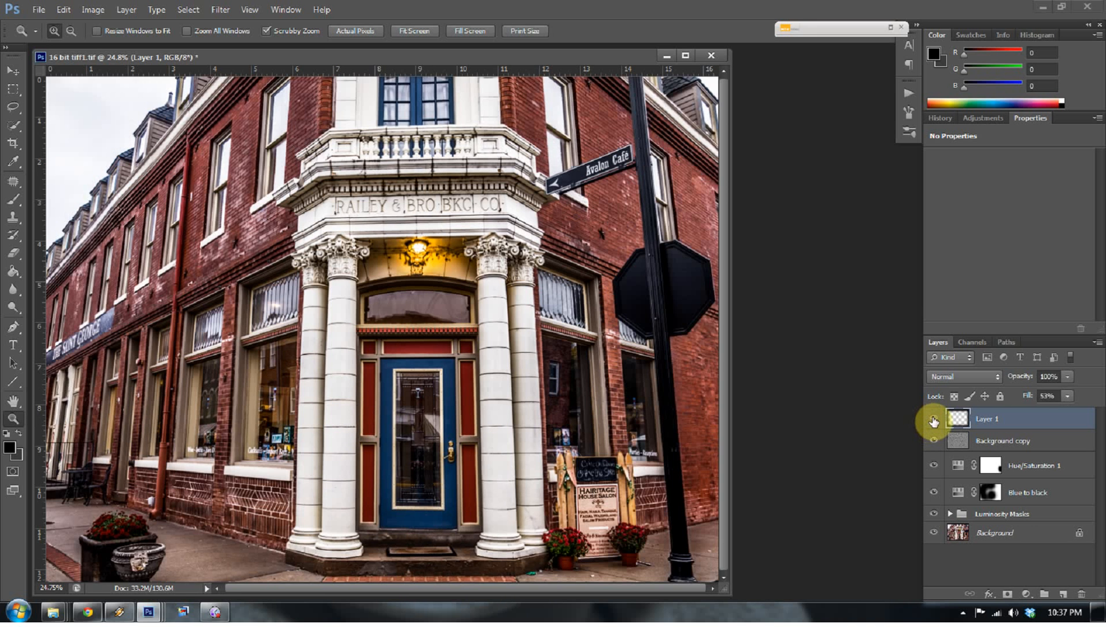
pyautogui.click(933, 419)
pyautogui.click(934, 420)
pyautogui.click(938, 418)
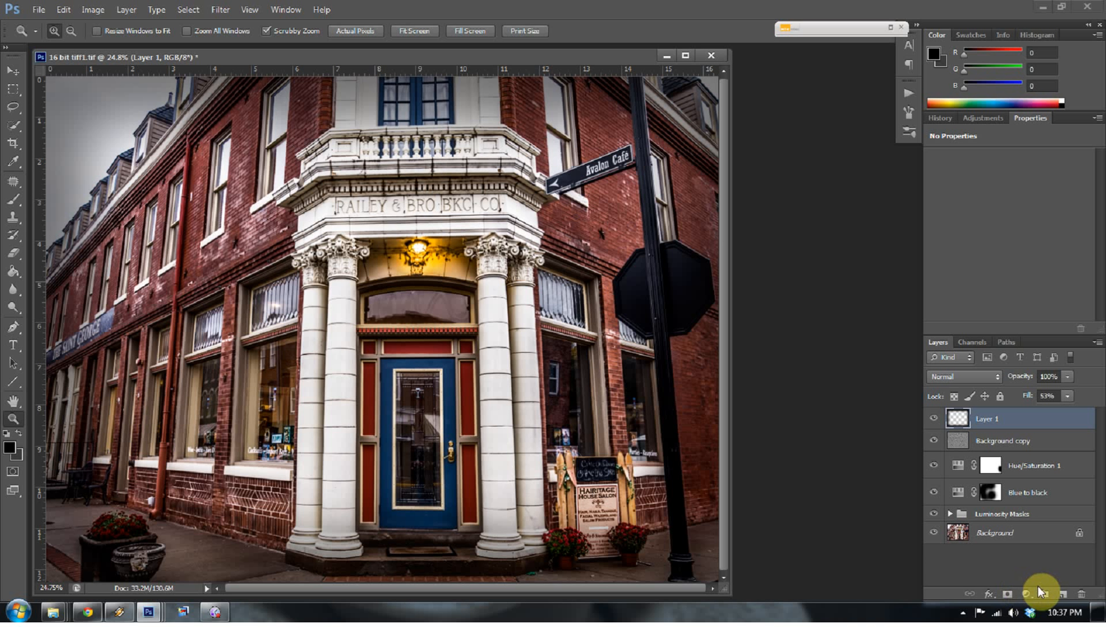
# Step: Add a layer mask to the vignette layer and paint it black over the doorway, columns and front steps
pyautogui.click(1008, 595)
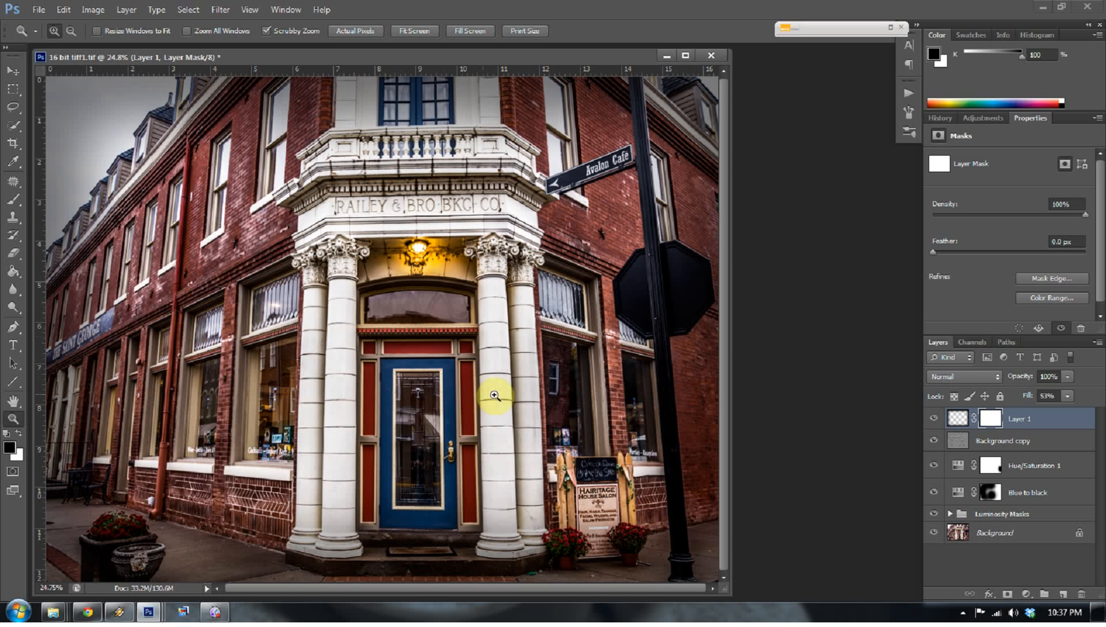
pyautogui.press('b')
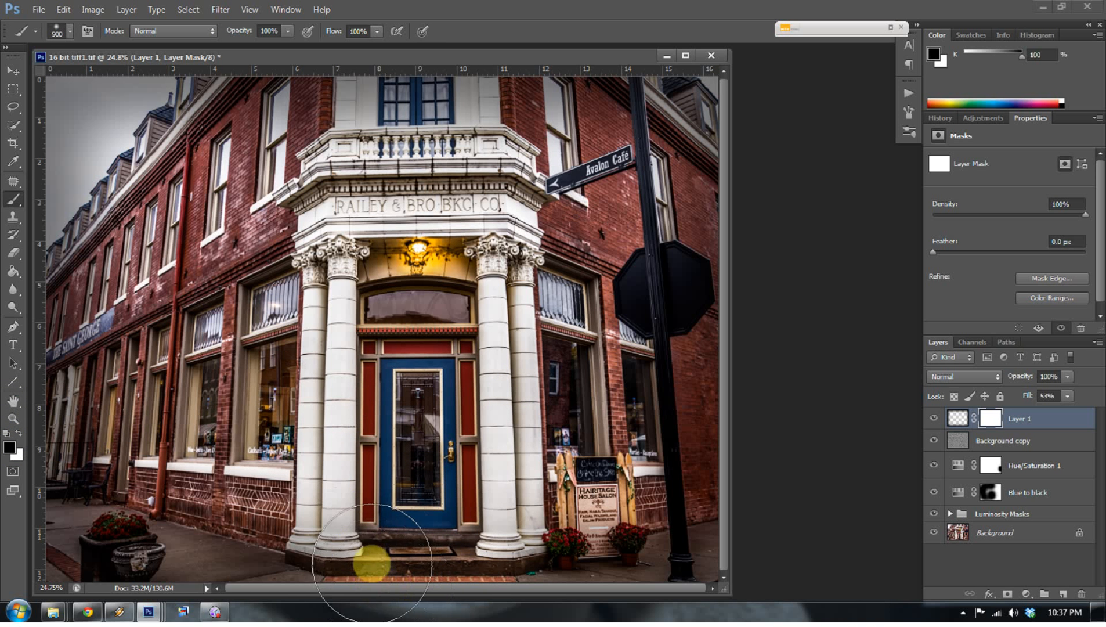
pyautogui.moveTo(318, 579)
pyautogui.mouseDown()
pyautogui.moveTo(402, 601)
pyautogui.moveTo(511, 548)
pyautogui.mouseUp()
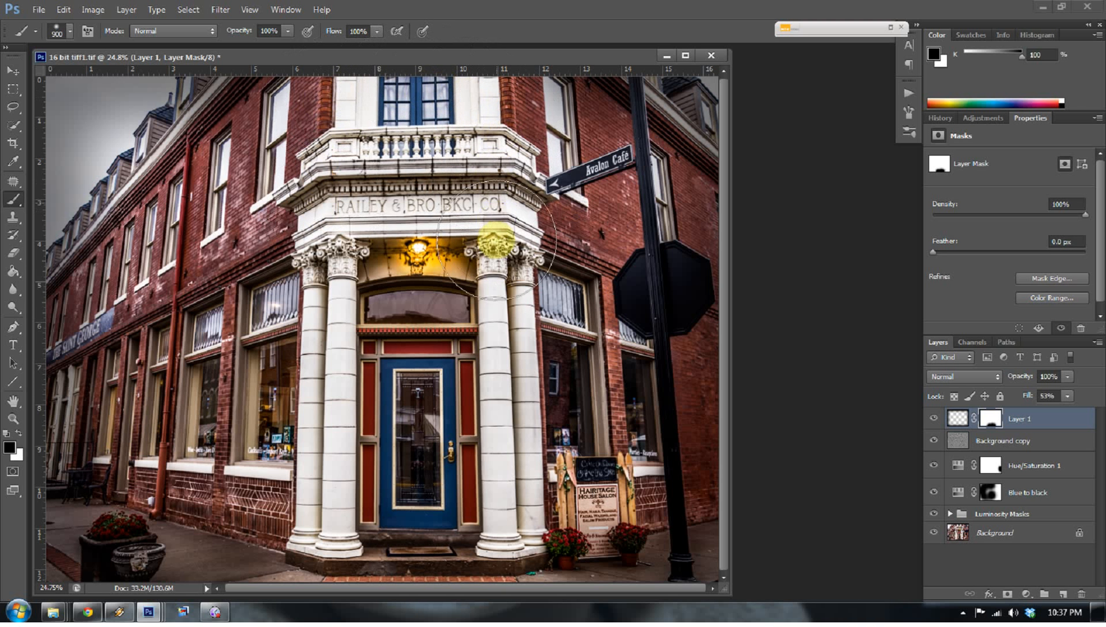
pyautogui.moveTo(479, 388)
pyautogui.mouseDown()
pyautogui.moveTo(388, 518)
pyautogui.moveTo(346, 365)
pyautogui.moveTo(498, 482)
pyautogui.moveTo(585, 505)
pyautogui.mouseUp()
pyautogui.press('z')
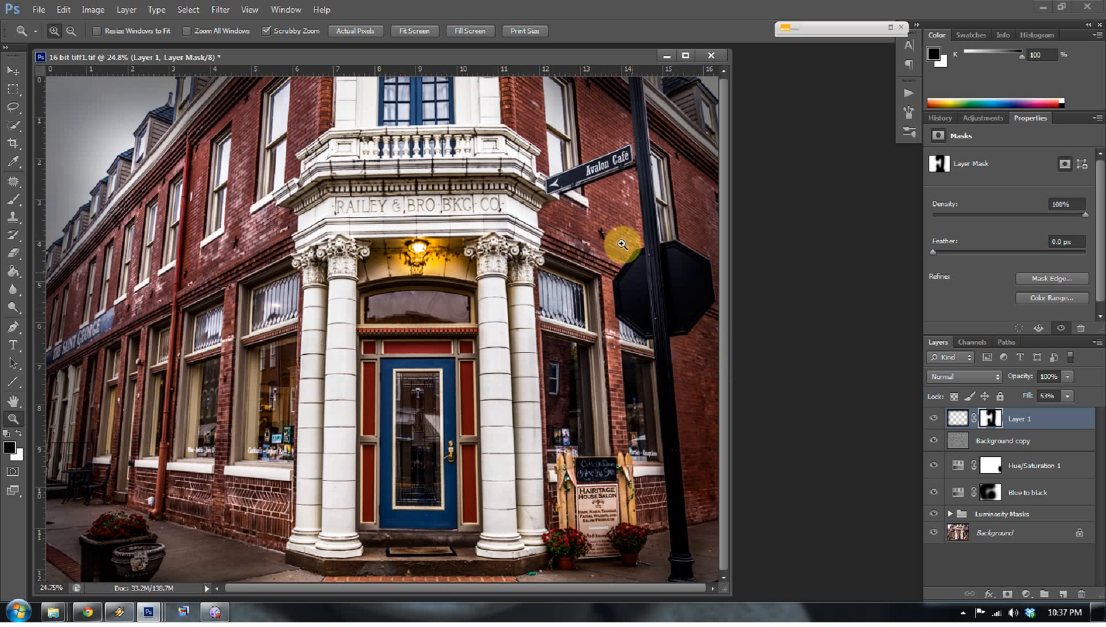
pyautogui.rightClick(505, 277)
pyautogui.click(510, 277)
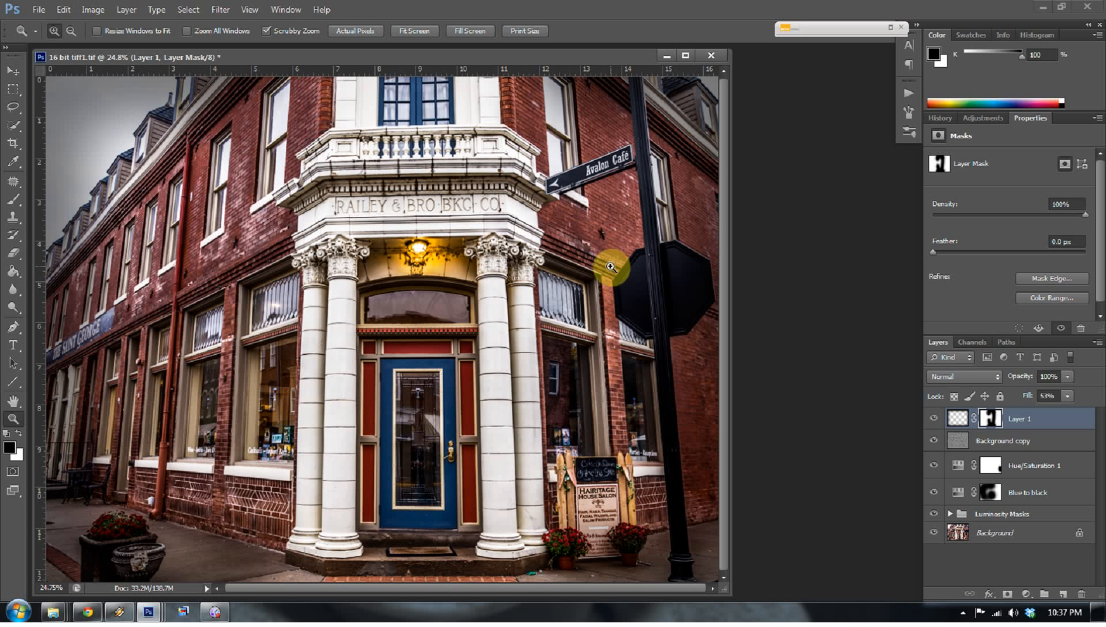
# Step: Run the Dodge and Burn Layer action from the Tidbits Of Awesomeness! v1.0 set and continue past its setup message
pyautogui.click(908, 94)
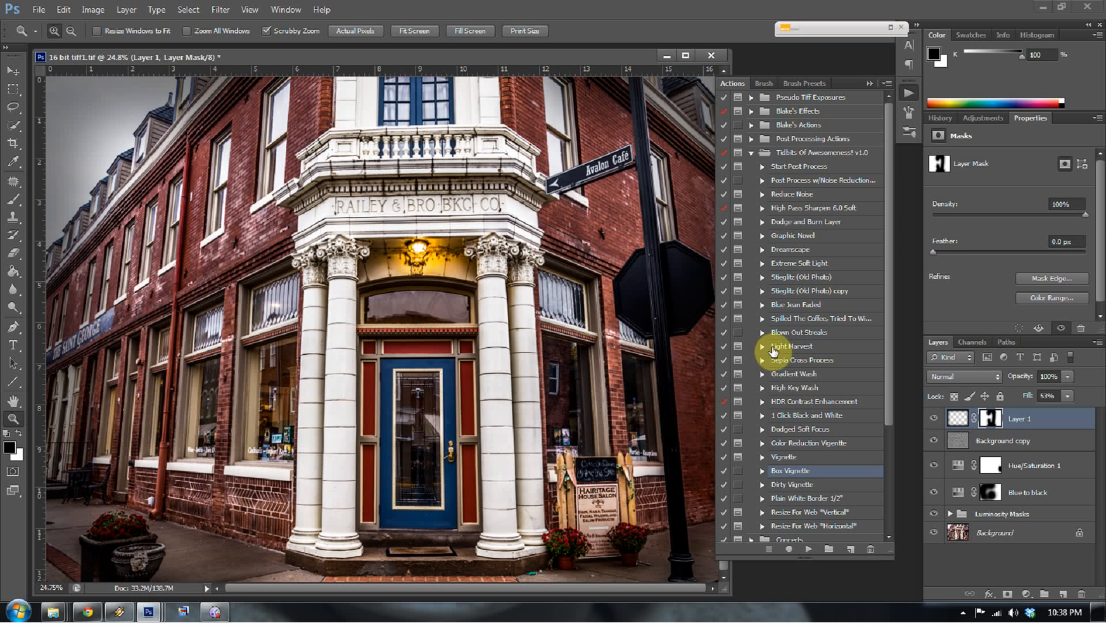
pyautogui.click(791, 225)
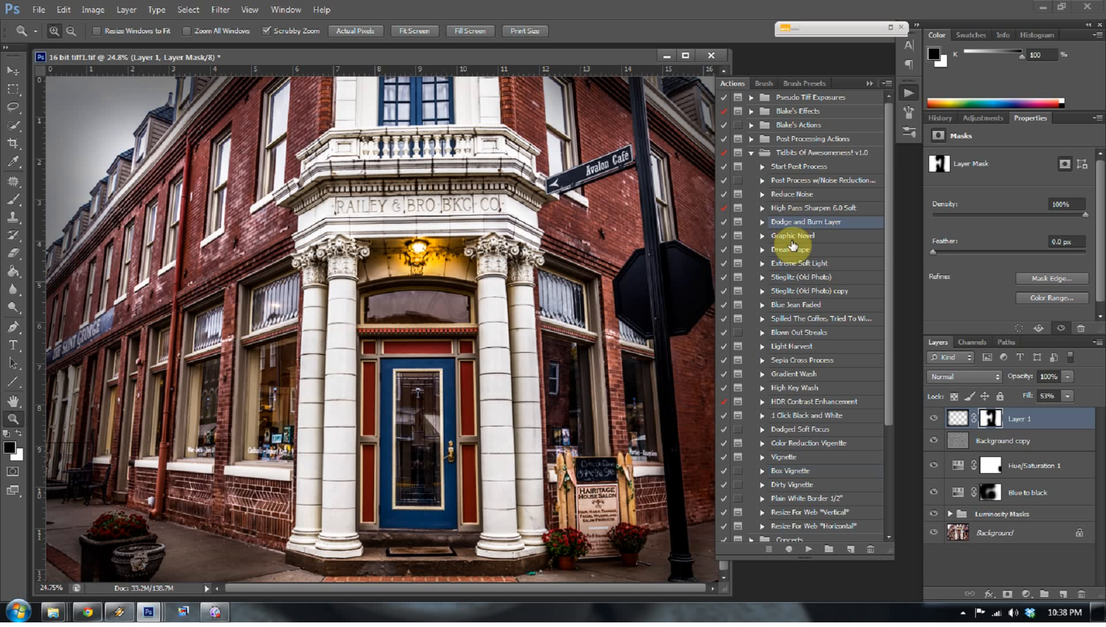
pyautogui.click(809, 549)
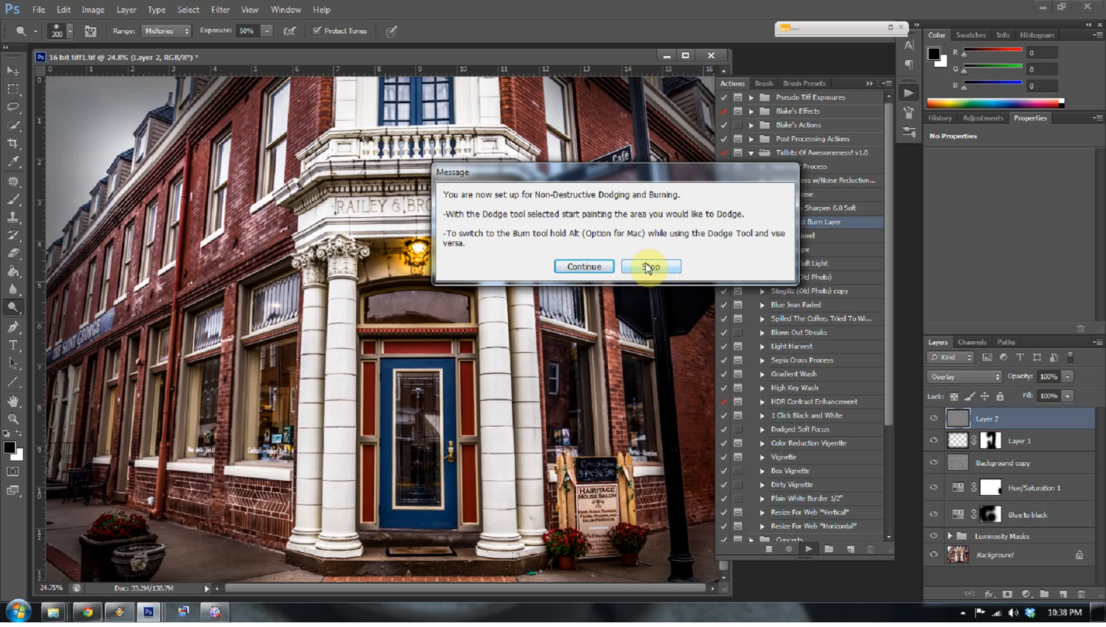
pyautogui.click(585, 268)
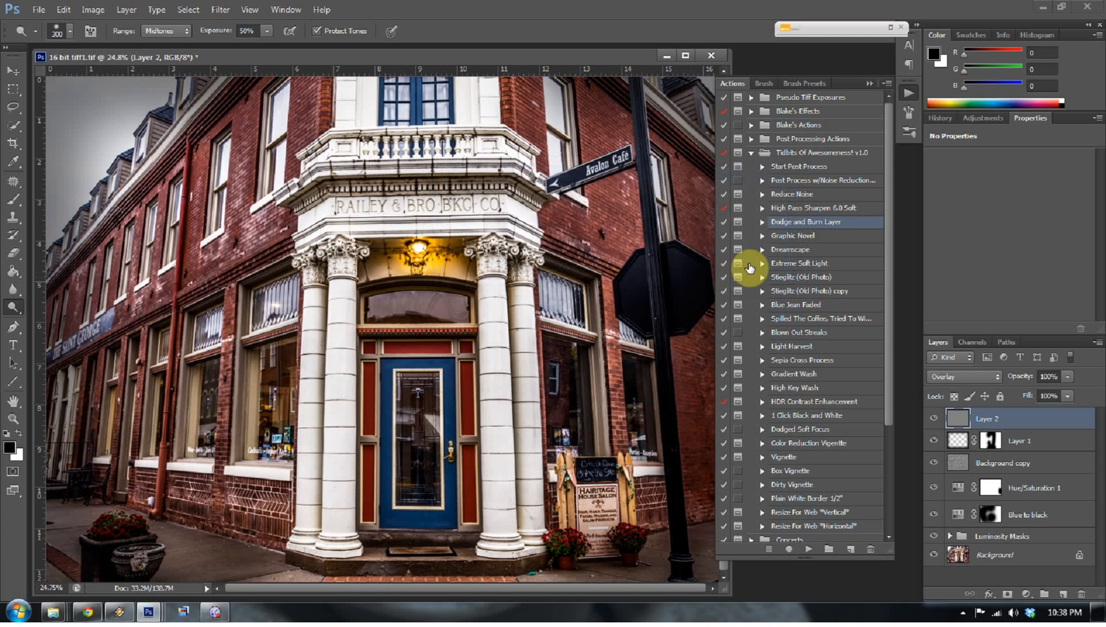
pyautogui.click(752, 153)
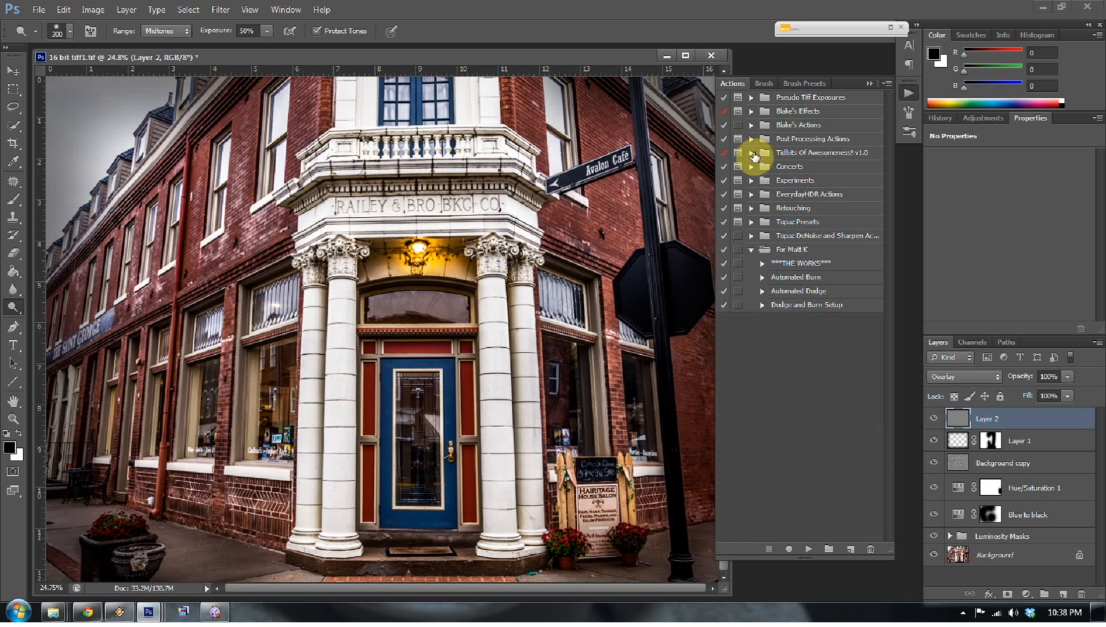
pyautogui.click(868, 83)
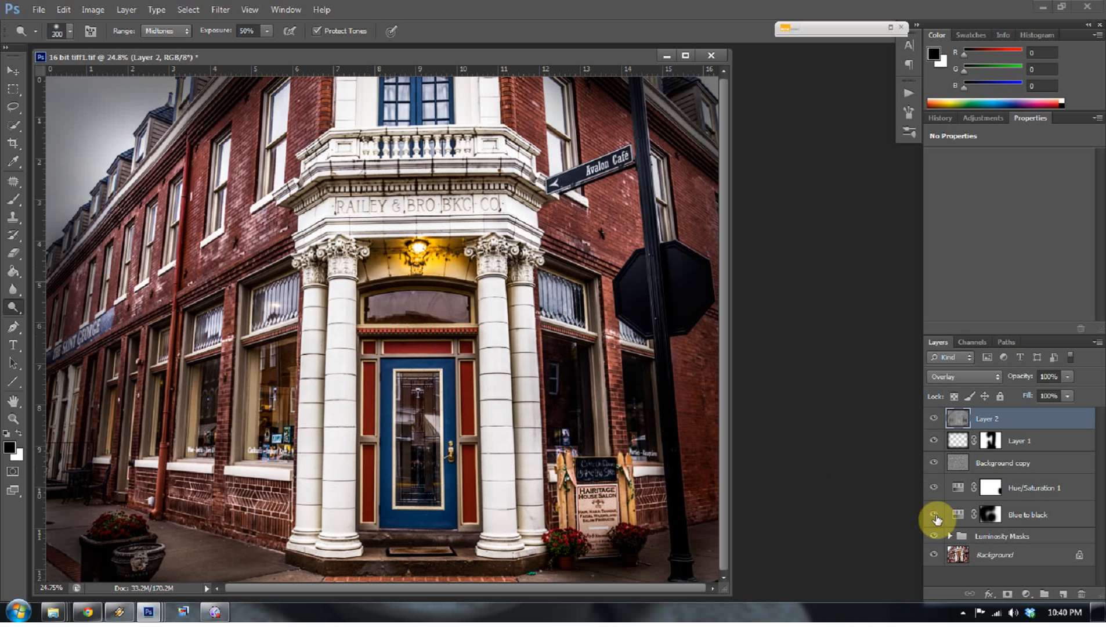
# Step: Toggle the dodge and burn layer's visibility to compare the image with and without it
pyautogui.click(936, 419)
pyautogui.click(936, 419)
pyautogui.click(935, 419)
pyautogui.click(935, 419)
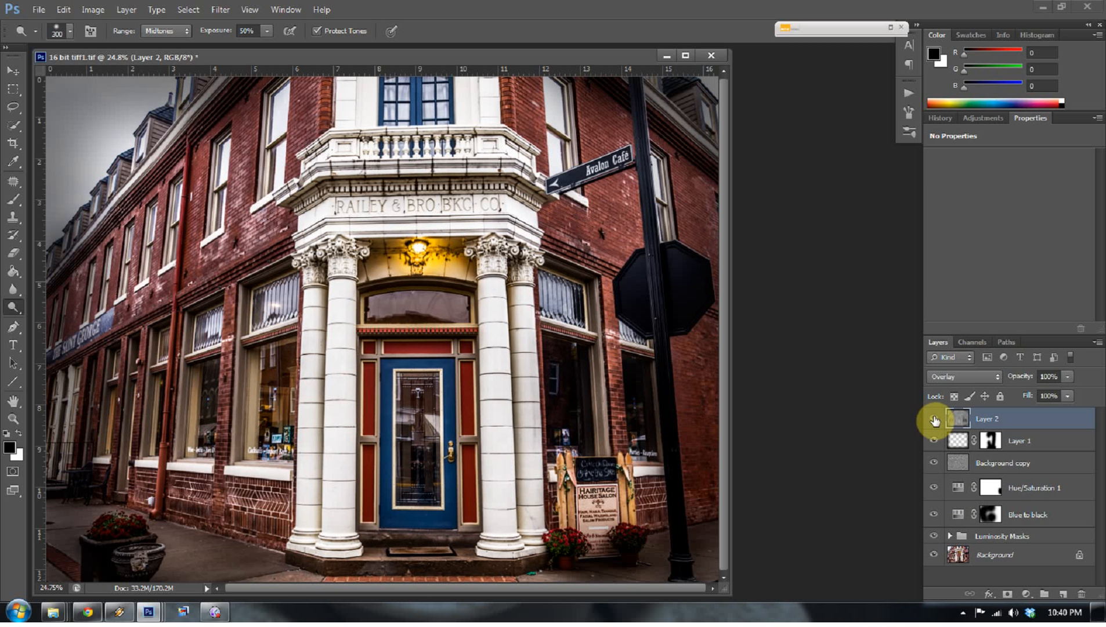
# Step: View the dodge and burn layer in Normal blend mode to inspect its strokes, and return it to Overlay
pyautogui.click(956, 377)
pyautogui.click(973, 19)
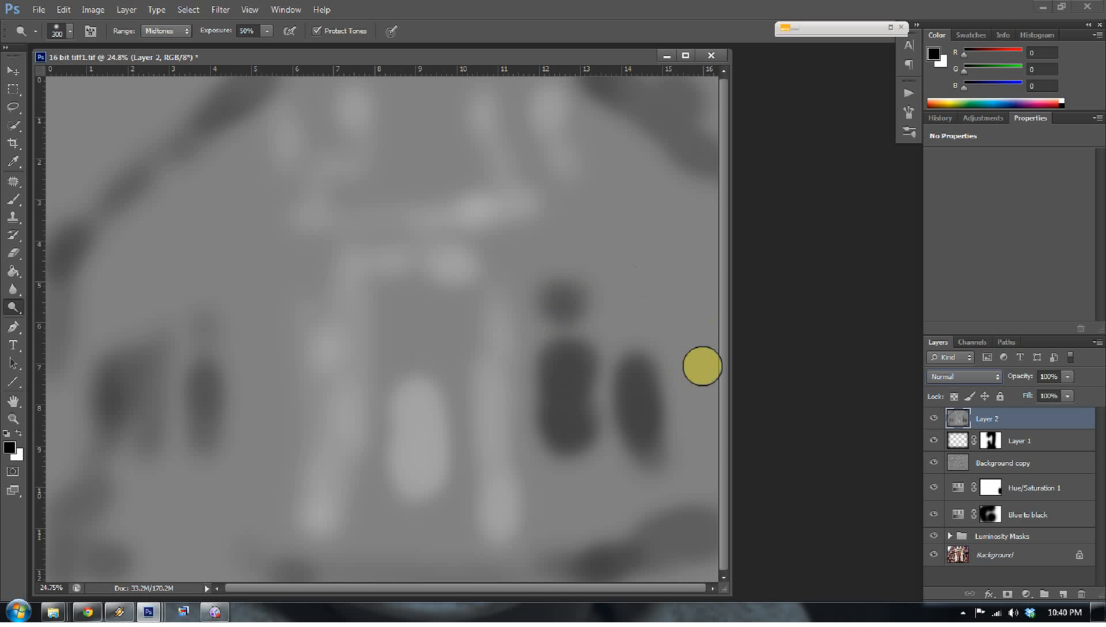
pyautogui.click(961, 375)
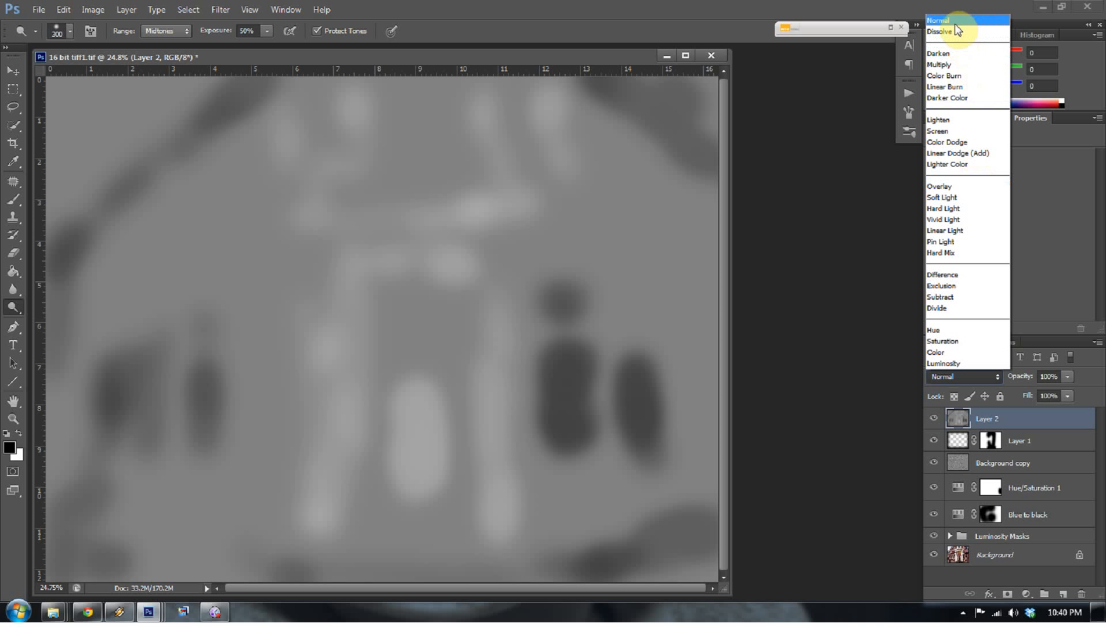
pyautogui.click(952, 22)
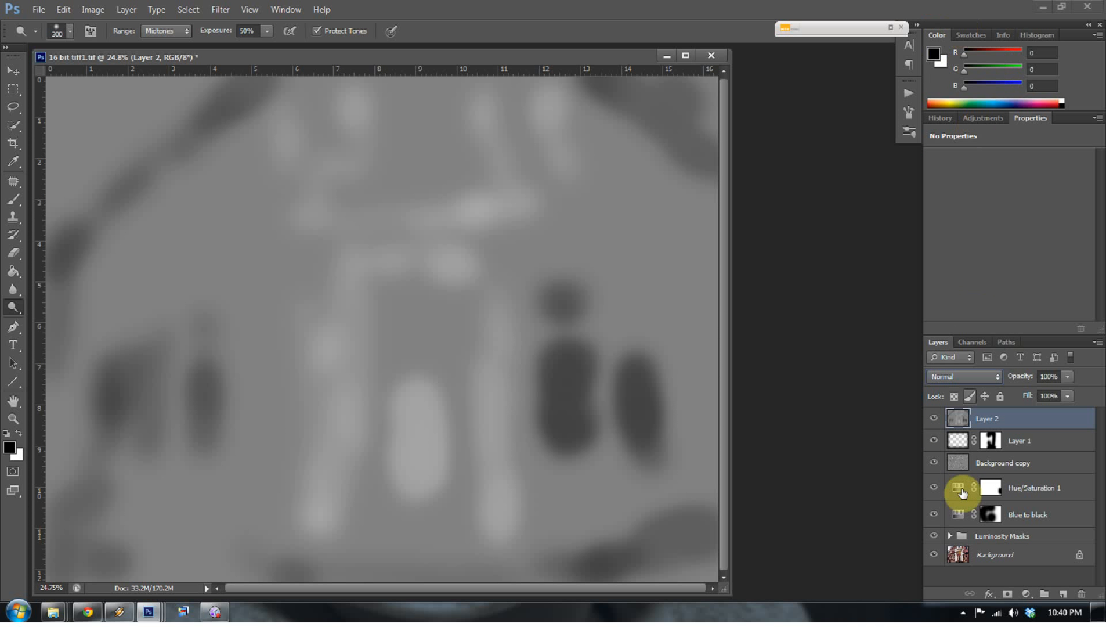
pyautogui.click(954, 375)
pyautogui.click(956, 185)
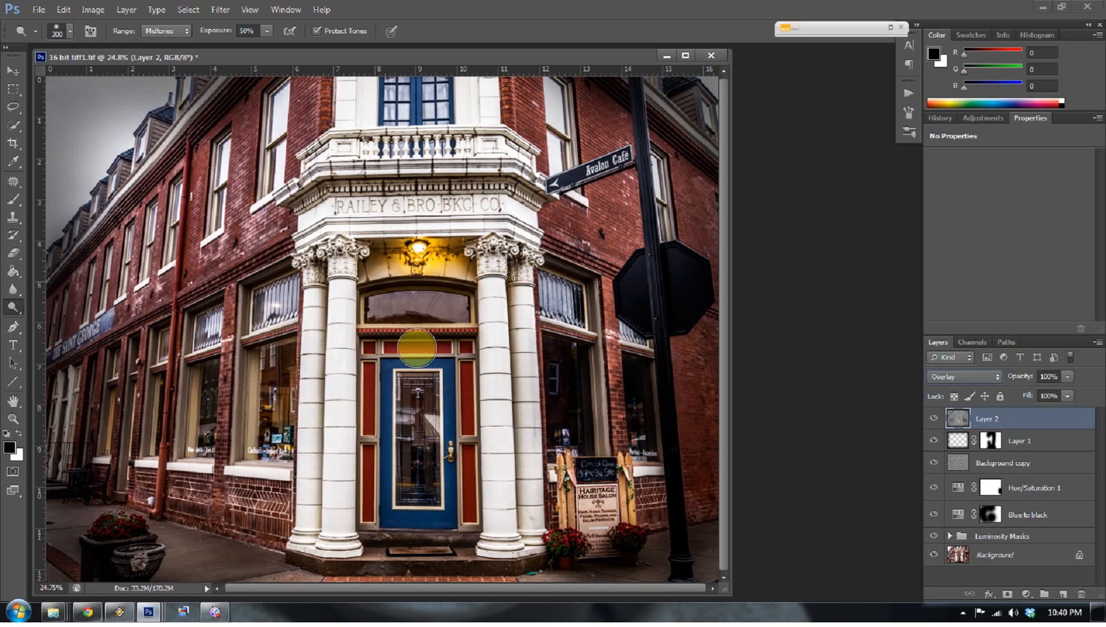
# Step: Switch to Windows Explorer, open AA137664_5_6_7_8 from HDR > Processed through Camera Raw into Photoshop, and place its window over the current image for comparison
pyautogui.click(53, 611)
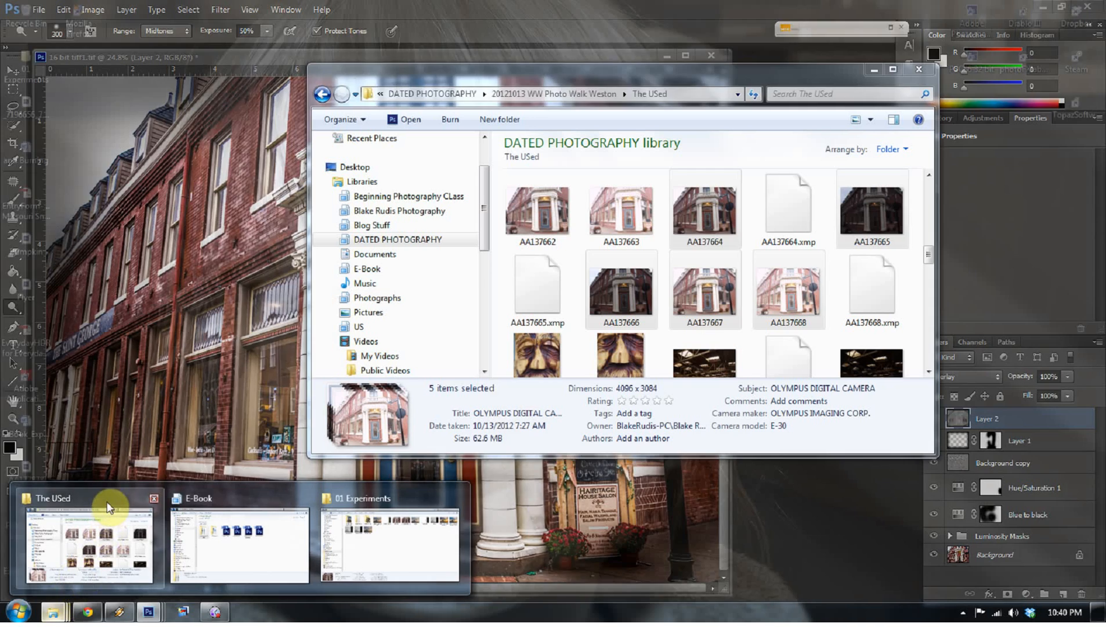
pyautogui.click(94, 505)
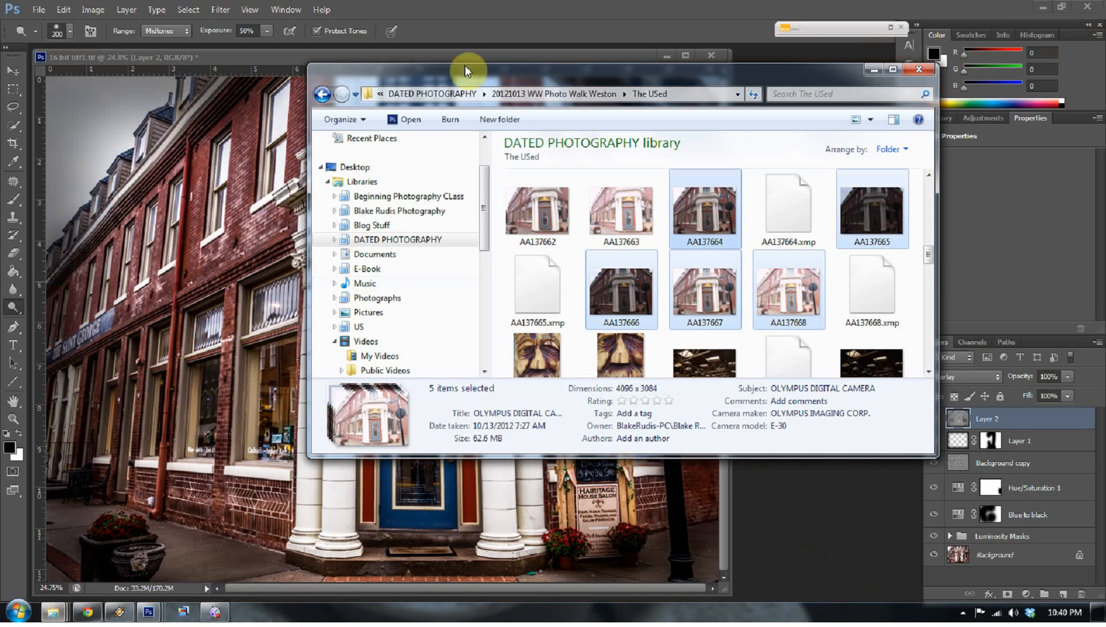
pyautogui.click(323, 94)
pyautogui.doubleClick(549, 214)
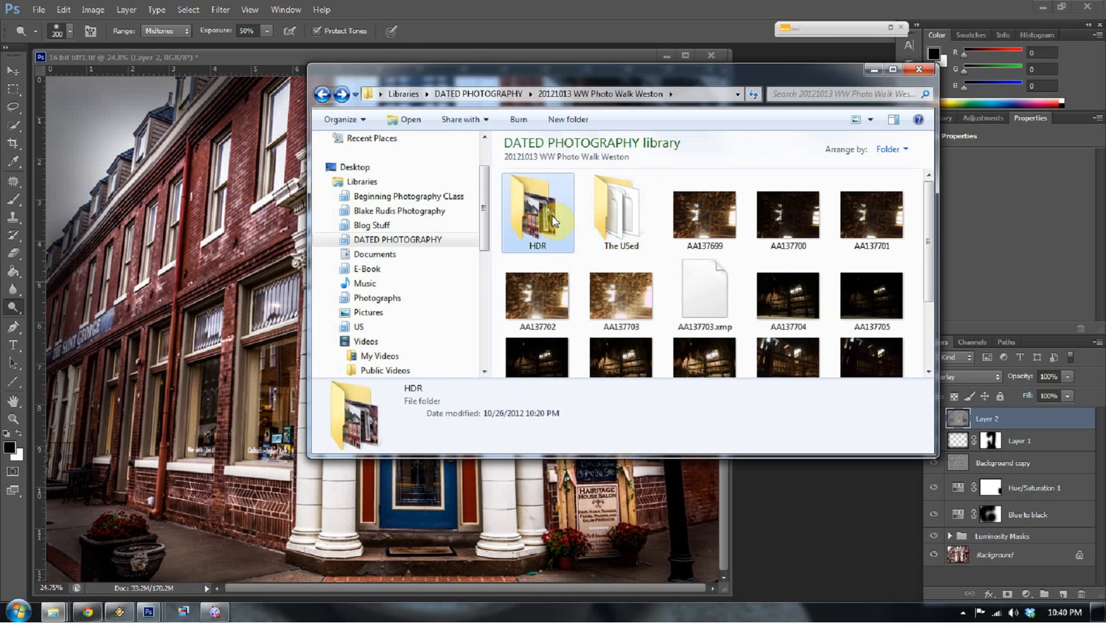
pyautogui.doubleClick(549, 211)
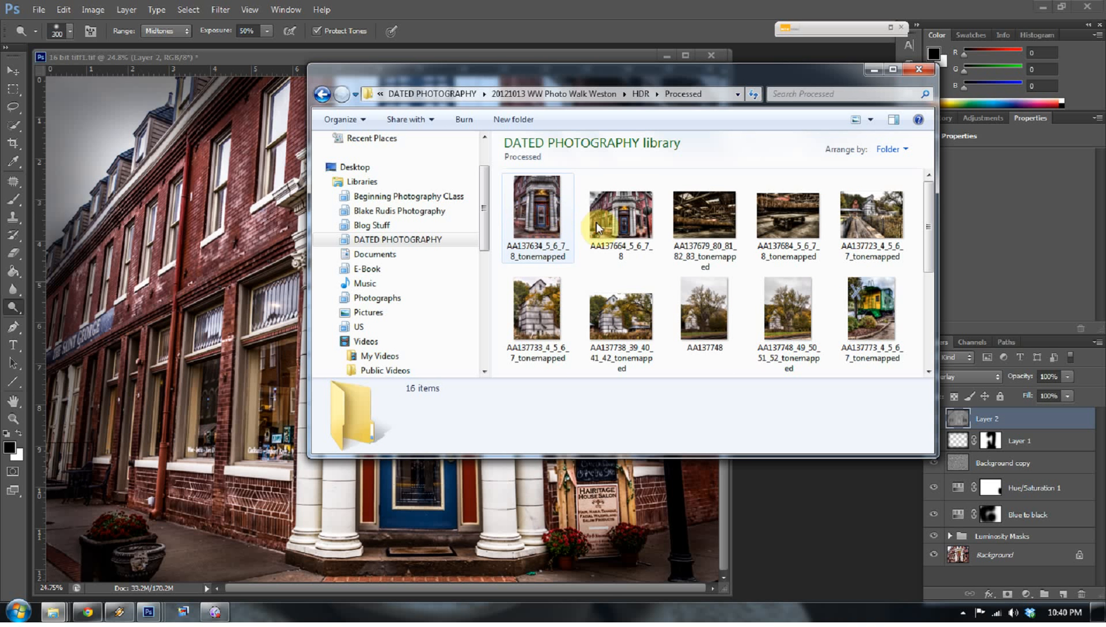
pyautogui.doubleClick(633, 225)
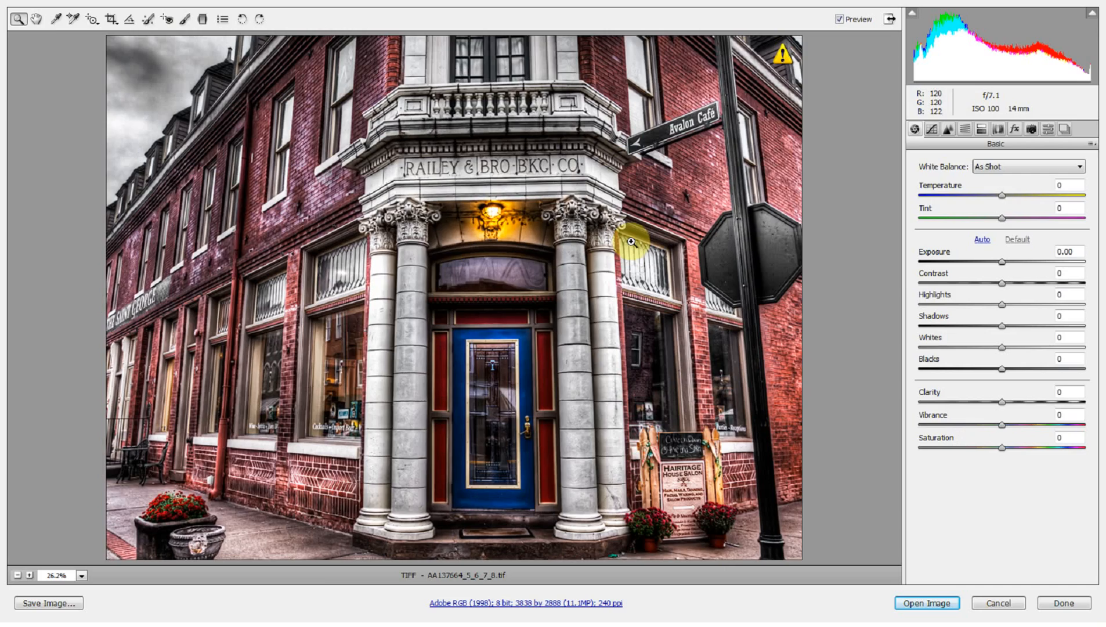
pyautogui.click(940, 607)
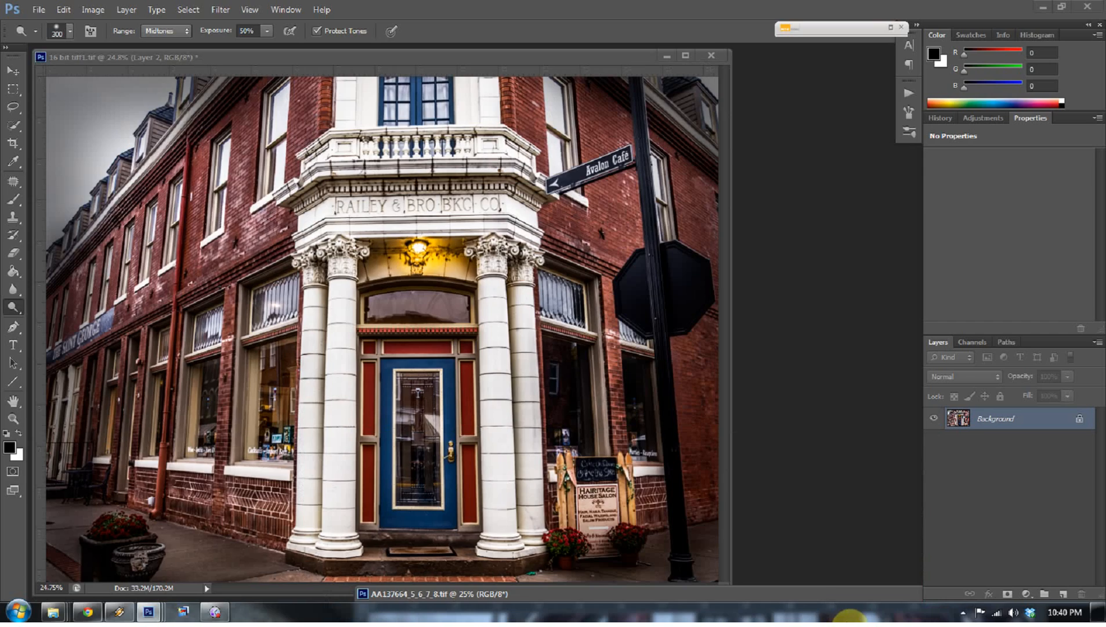
pyautogui.moveTo(846, 621); pyautogui.dragTo(545, 52)
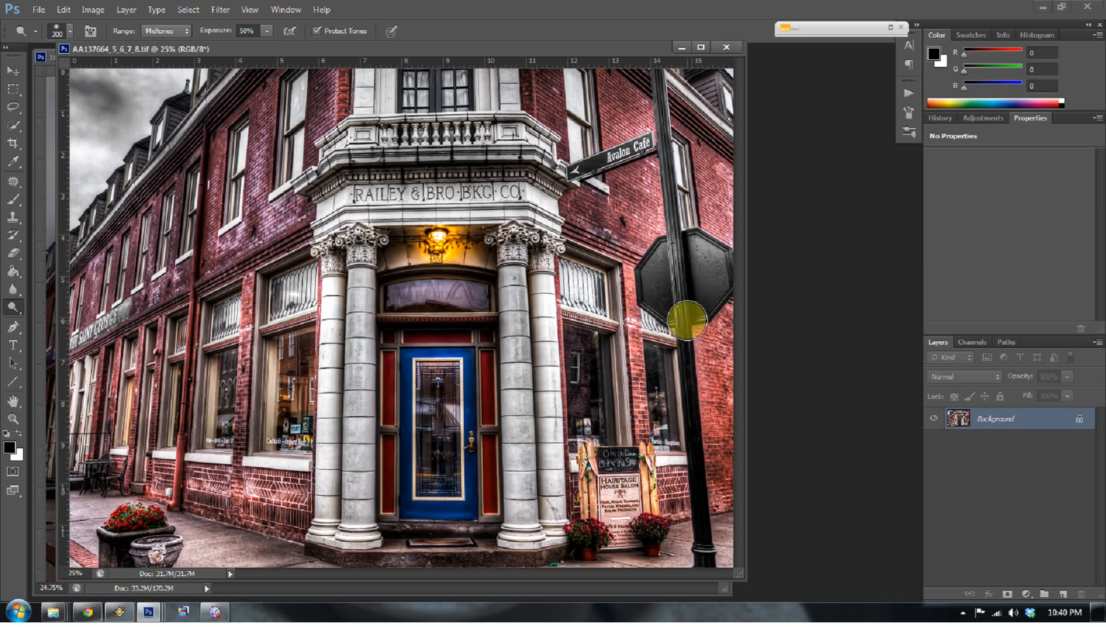
pyautogui.moveTo(560, 50)
pyautogui.mouseDown()
pyautogui.moveTo(634, 54)
pyautogui.moveTo(722, 313)
pyautogui.moveTo(651, 95)
pyautogui.moveTo(574, 72)
pyautogui.moveTo(562, 40)
pyautogui.moveTo(562, 54)
pyautogui.mouseUp()
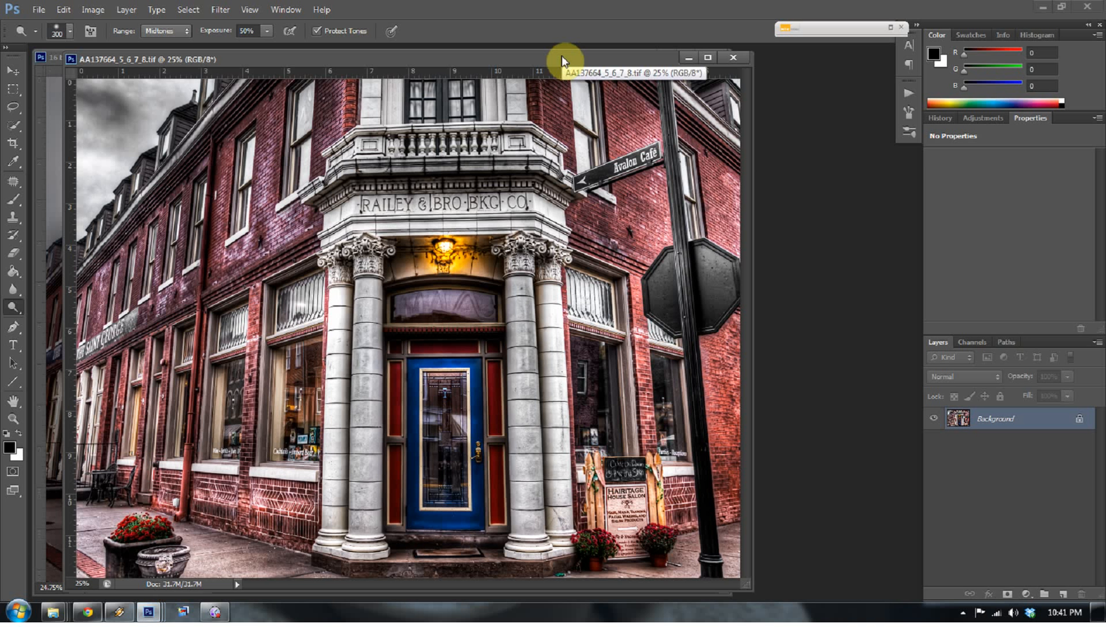